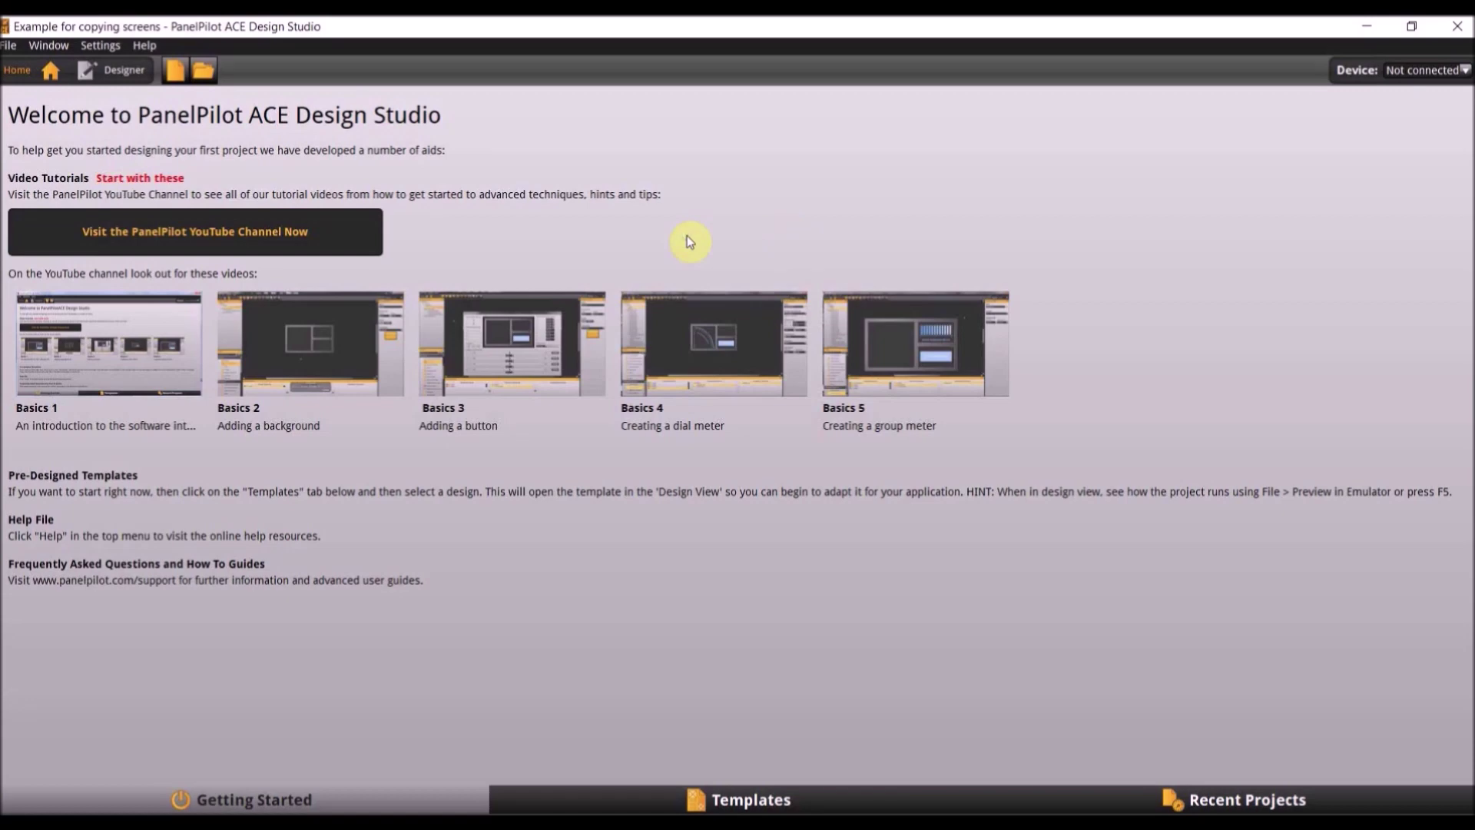
Create a new project named 'Did you know video' using the SGD 70-A device model.
{"action": "left_click", "coordinate": [7, 46]}
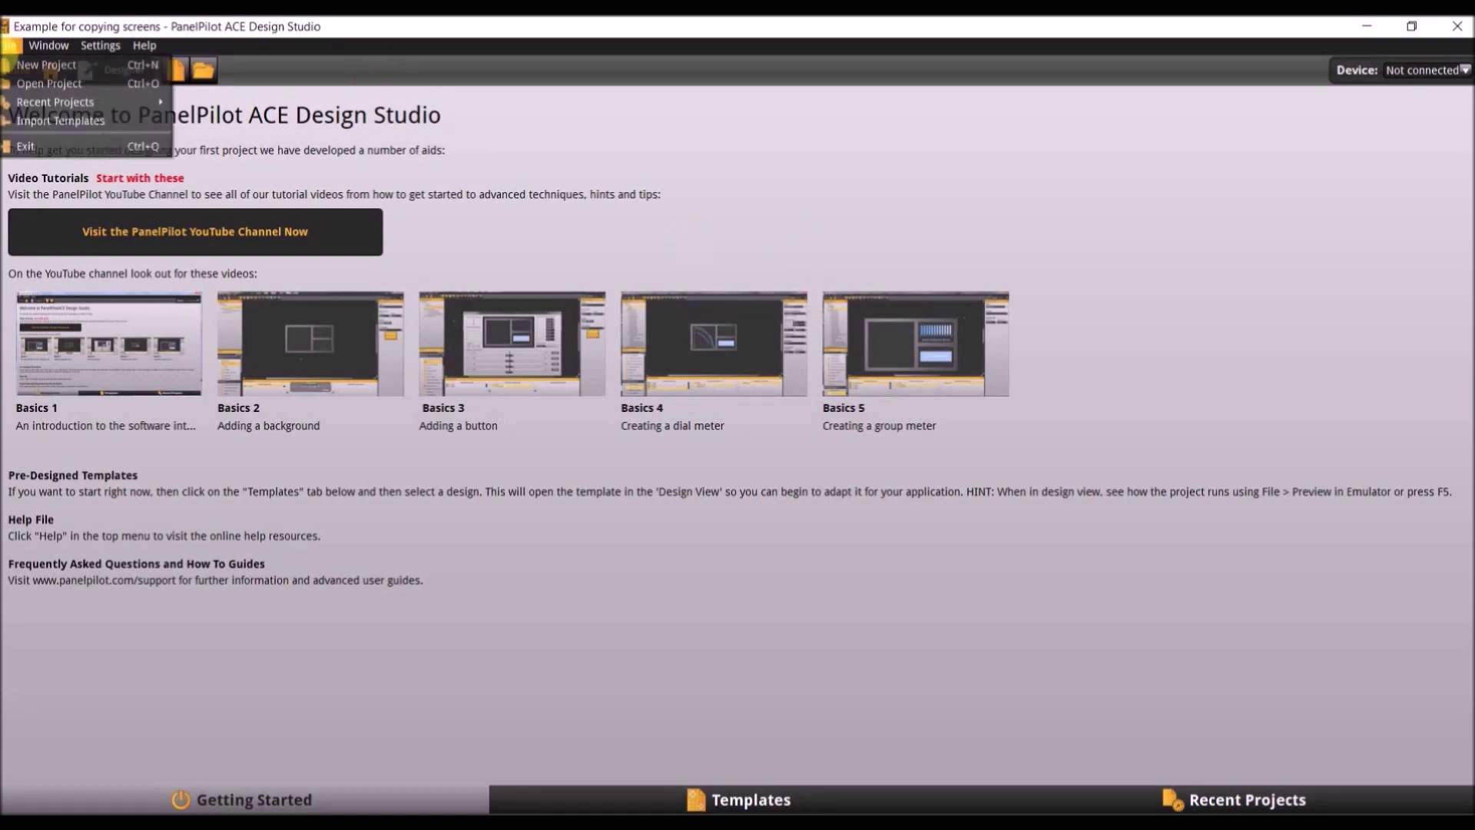
{"action": "left_click", "coordinate": [5, 66]}
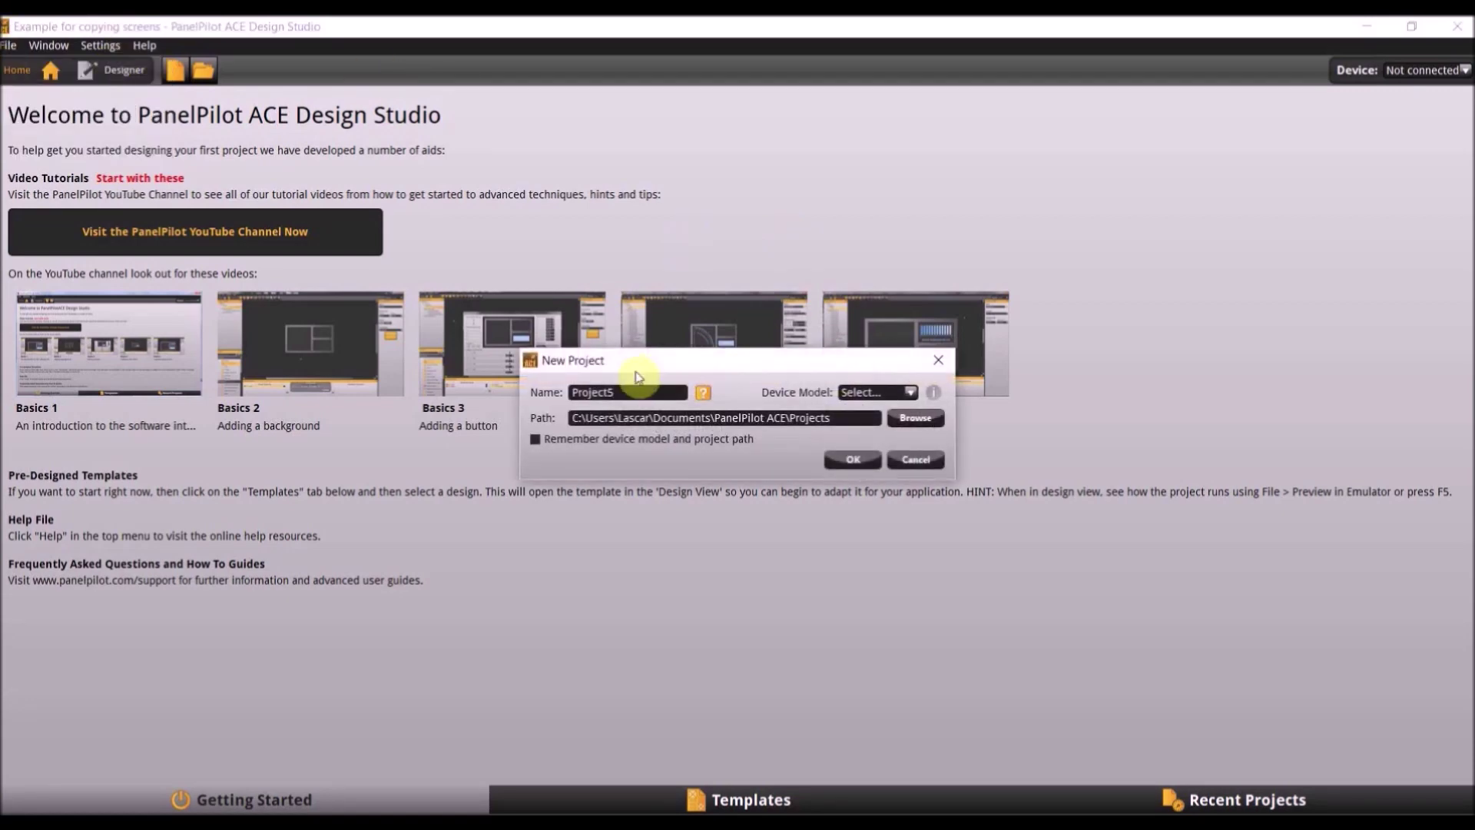
{"action": "key", "text": "BackSpace"}
{"action": "key", "text": "BackSpace"}
{"action": "key", "text": "BackSpace"}
{"action": "key", "text": "BackSpace"}
{"action": "key", "text": "BackSpace"}
{"action": "key", "text": "BackSpace"}
{"action": "key", "text": "BackSpace"}
{"action": "key", "text": "BackSpace"}
{"action": "type", "text": "dID"}
{"action": "key", "text": "BackSpace"}
{"action": "key", "text": "BackSpace"}
{"action": "key", "text": "BackSpace"}
{"action": "key", "text": "BackSpace"}
{"action": "type", "text": "Did you know video"}
{"action": "left_click", "coordinate": [902, 396]}
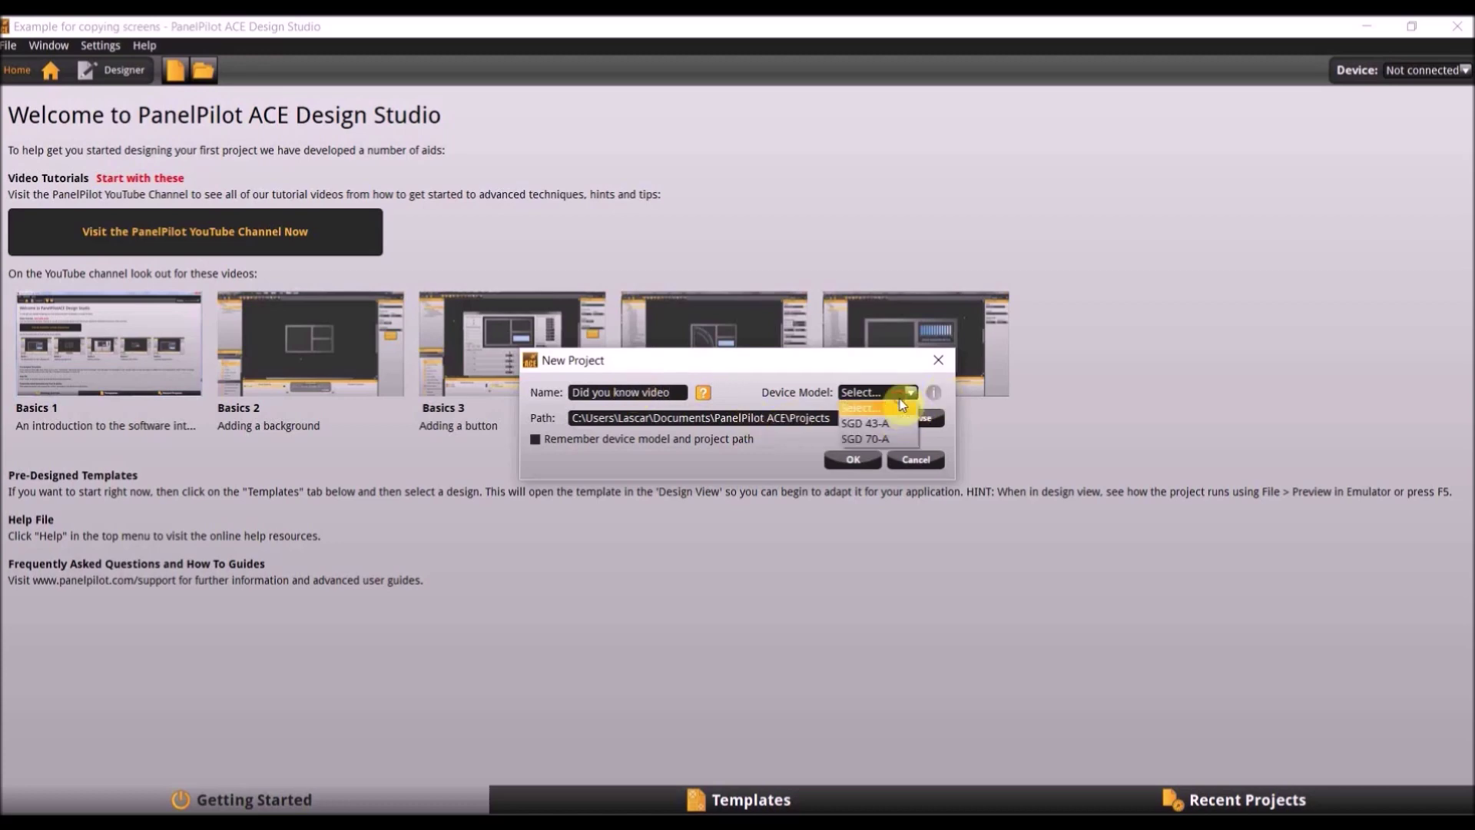
{"action": "left_click", "coordinate": [874, 439]}
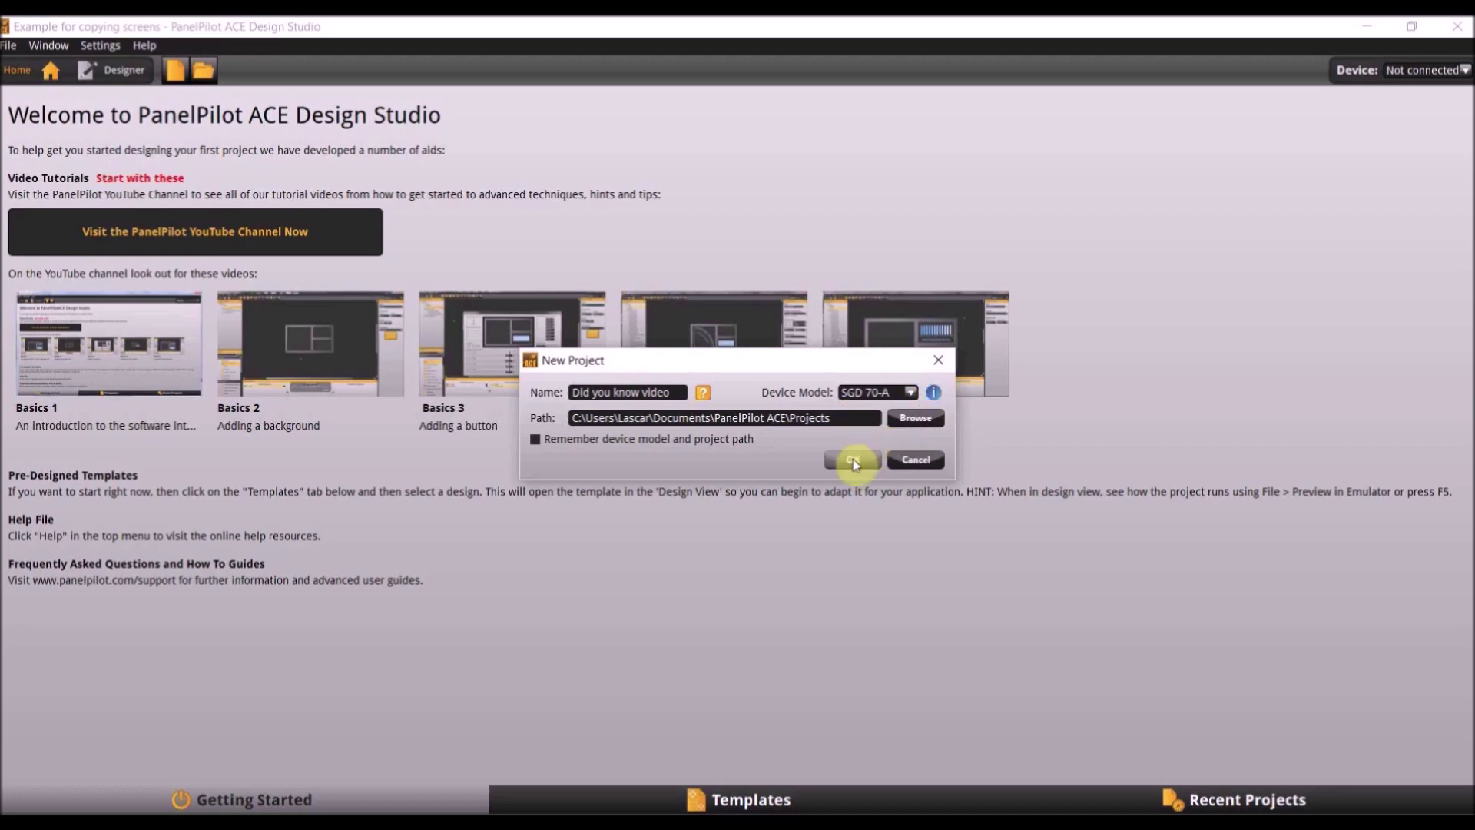
{"action": "left_click", "coordinate": [853, 459]}
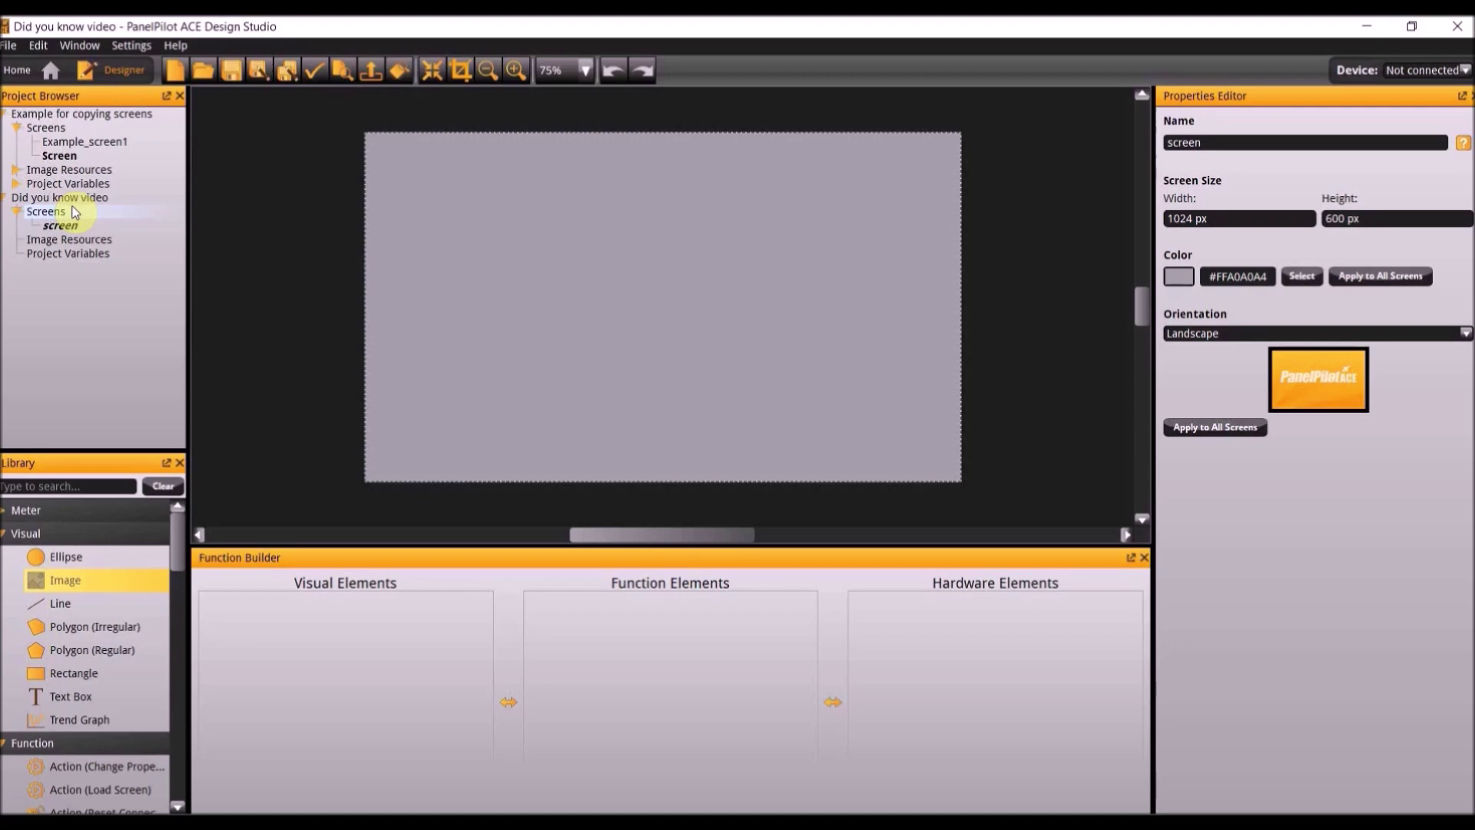
Copy Example_screen1 and paste it into the Screens of the Did you know video project.
{"action": "left_click", "coordinate": [93, 144]}
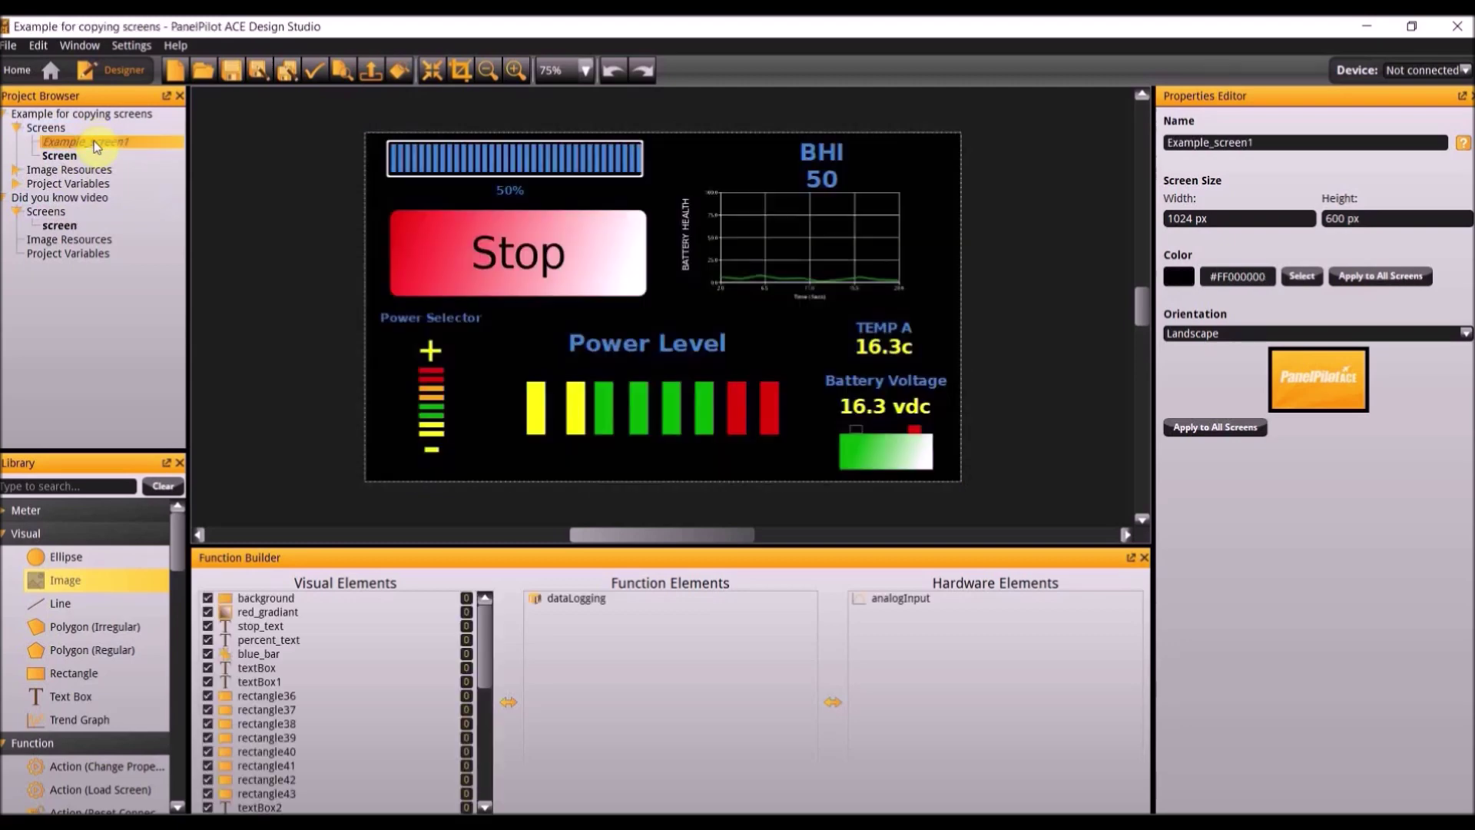
{"action": "right_click", "coordinate": [94, 145]}
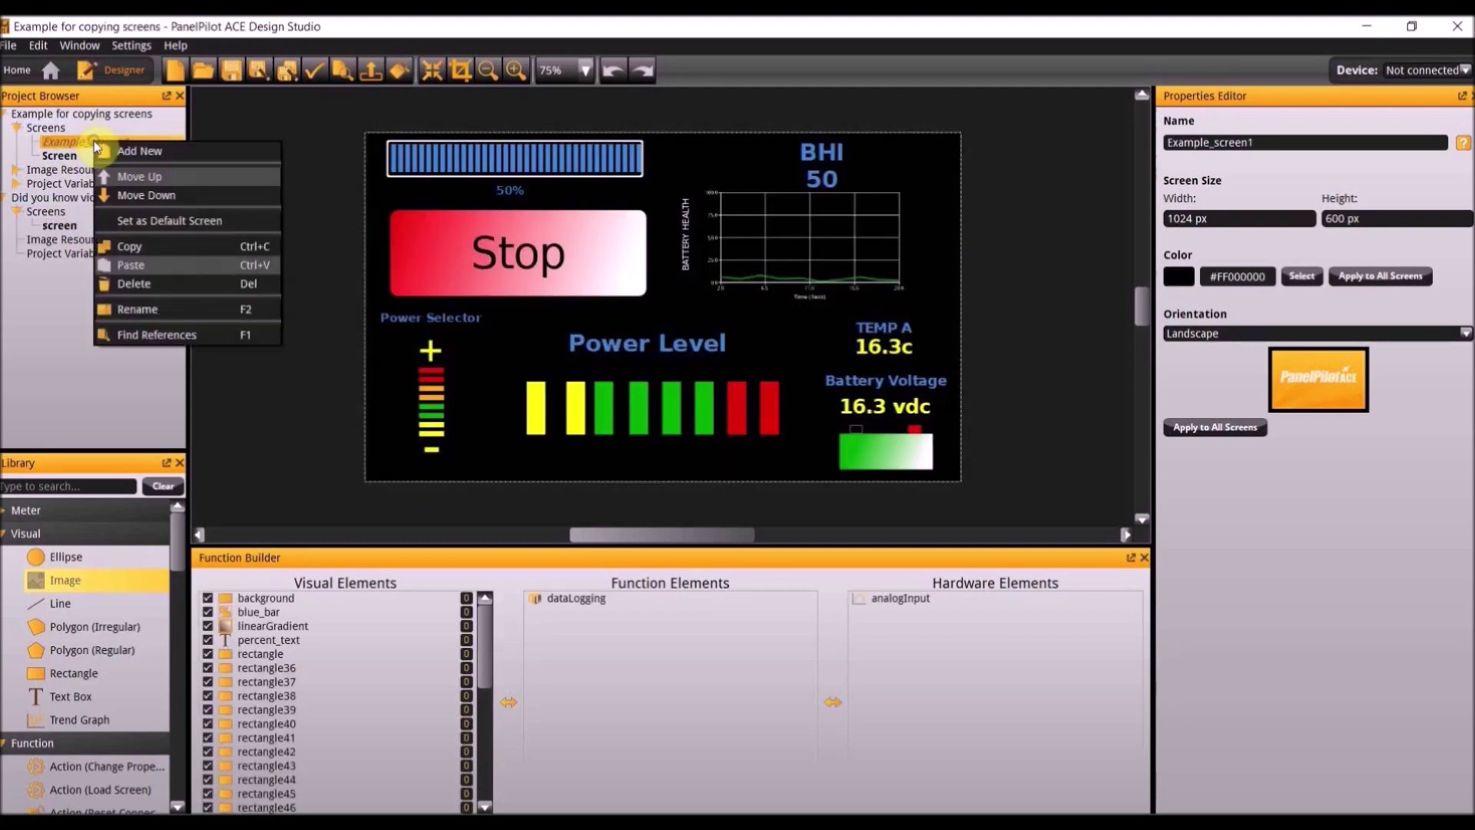
{"action": "left_click", "coordinate": [147, 249]}
{"action": "left_click", "coordinate": [59, 226]}
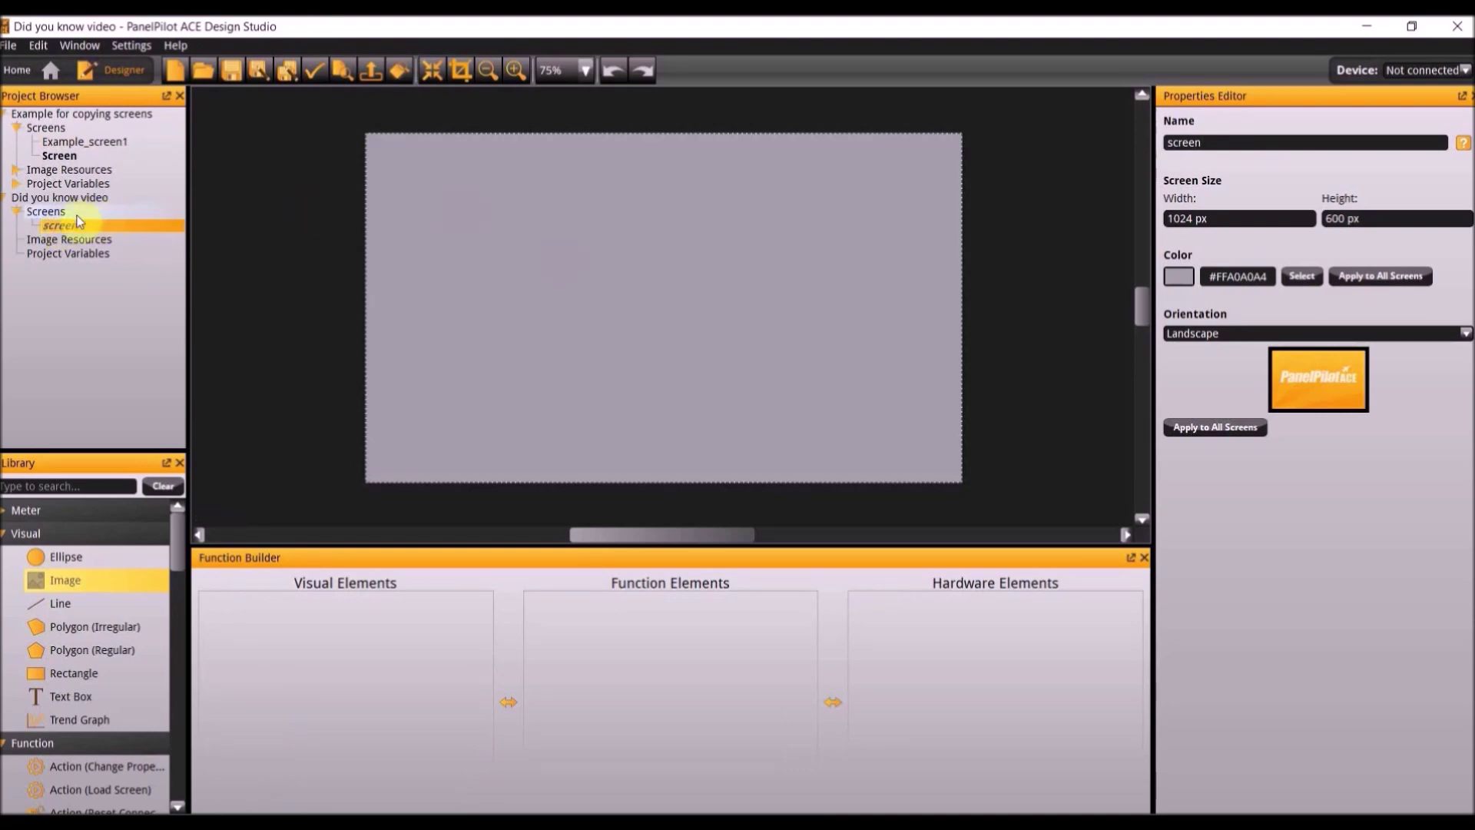
{"action": "right_click", "coordinate": [61, 214]}
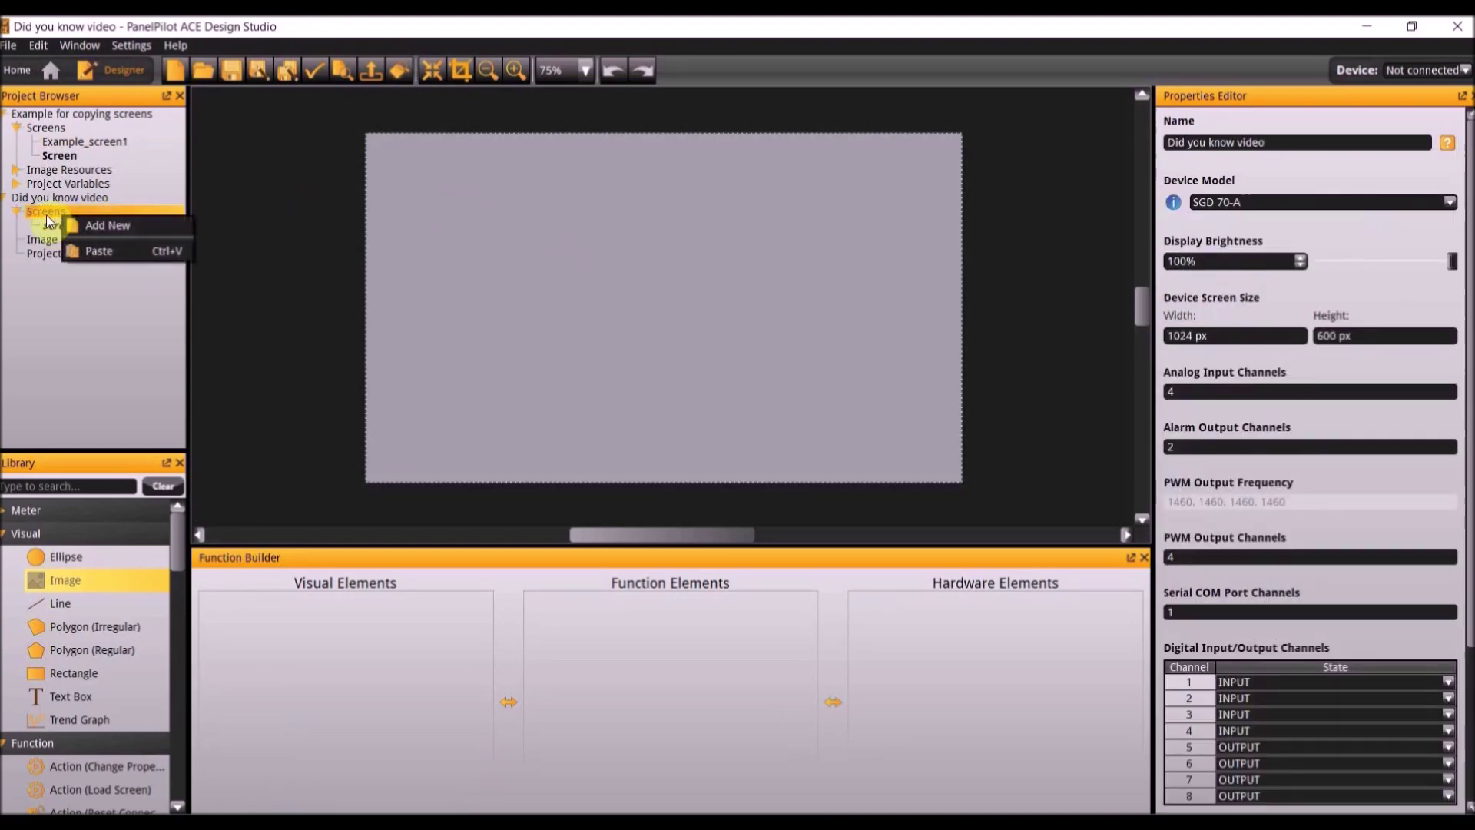
{"action": "left_click", "coordinate": [92, 252]}
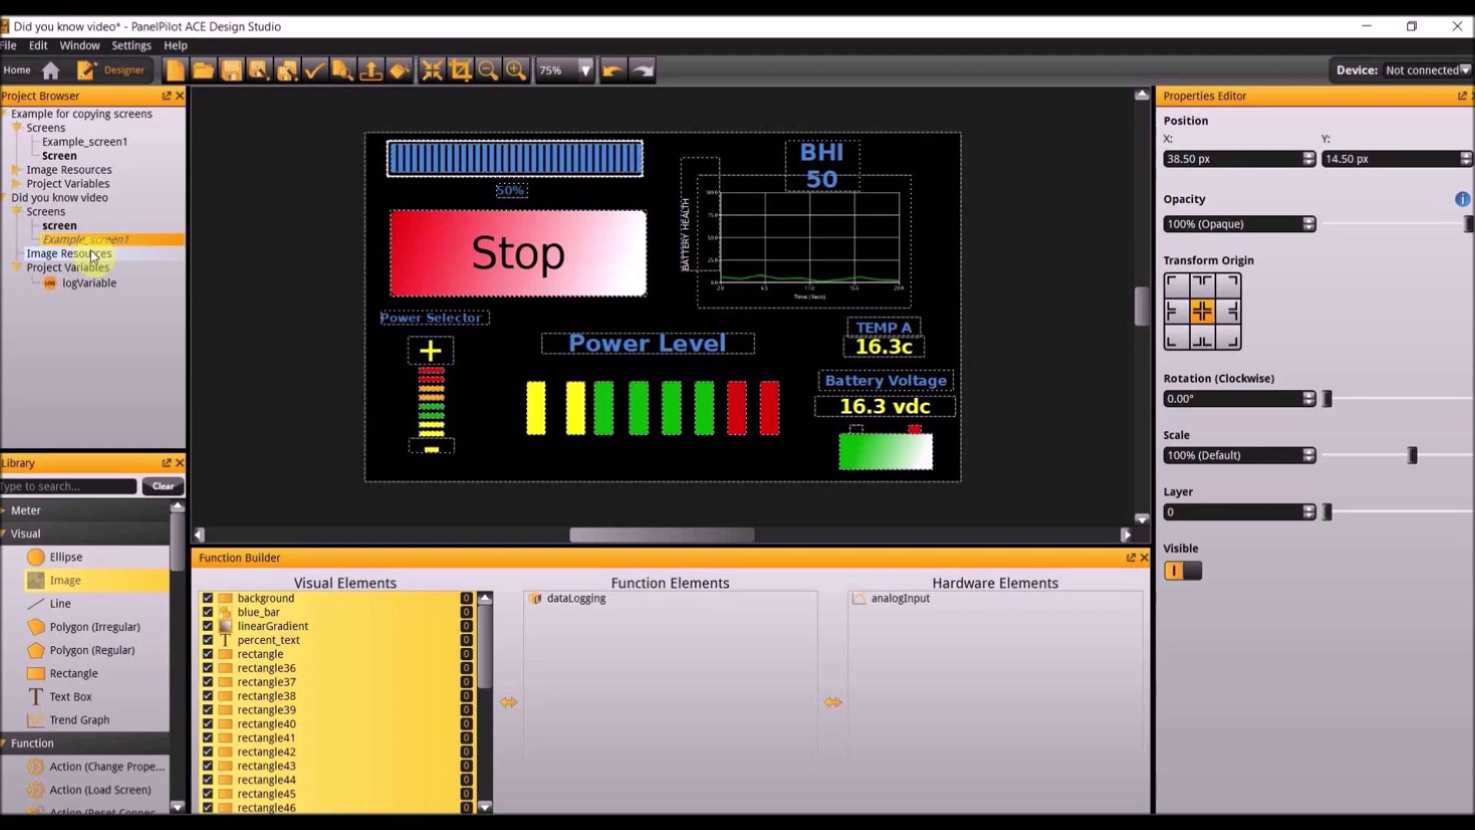
{"action": "scroll", "coordinate": [343, 684], "scroll_direction": "down", "scroll_amount": 5}
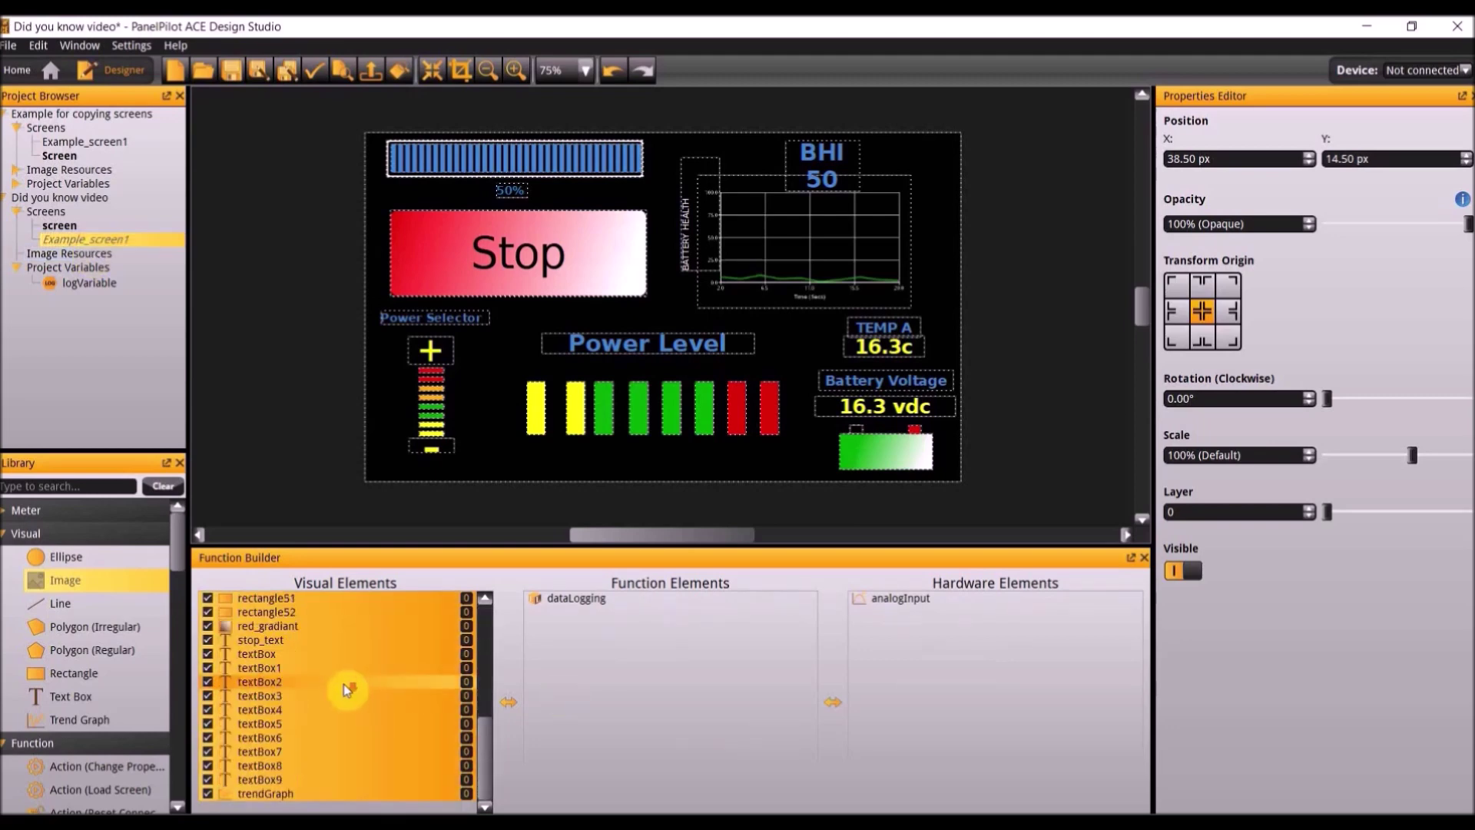
{"action": "scroll", "coordinate": [344, 683], "scroll_direction": "up", "scroll_amount": 5}
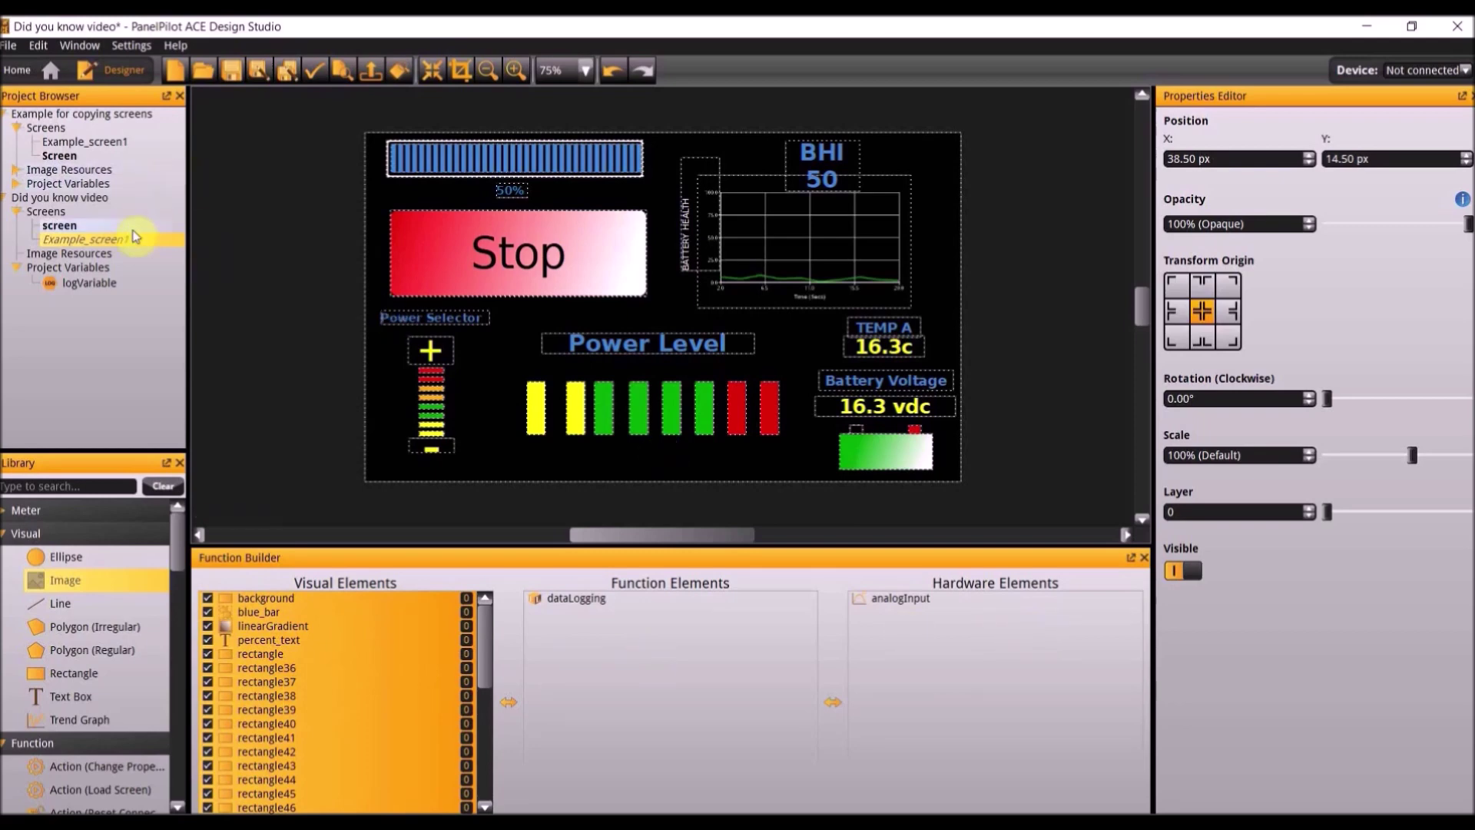
Place an Image element on the blank screen with image.png (LASCAR logo) as its source.
{"action": "left_click", "coordinate": [112, 226]}
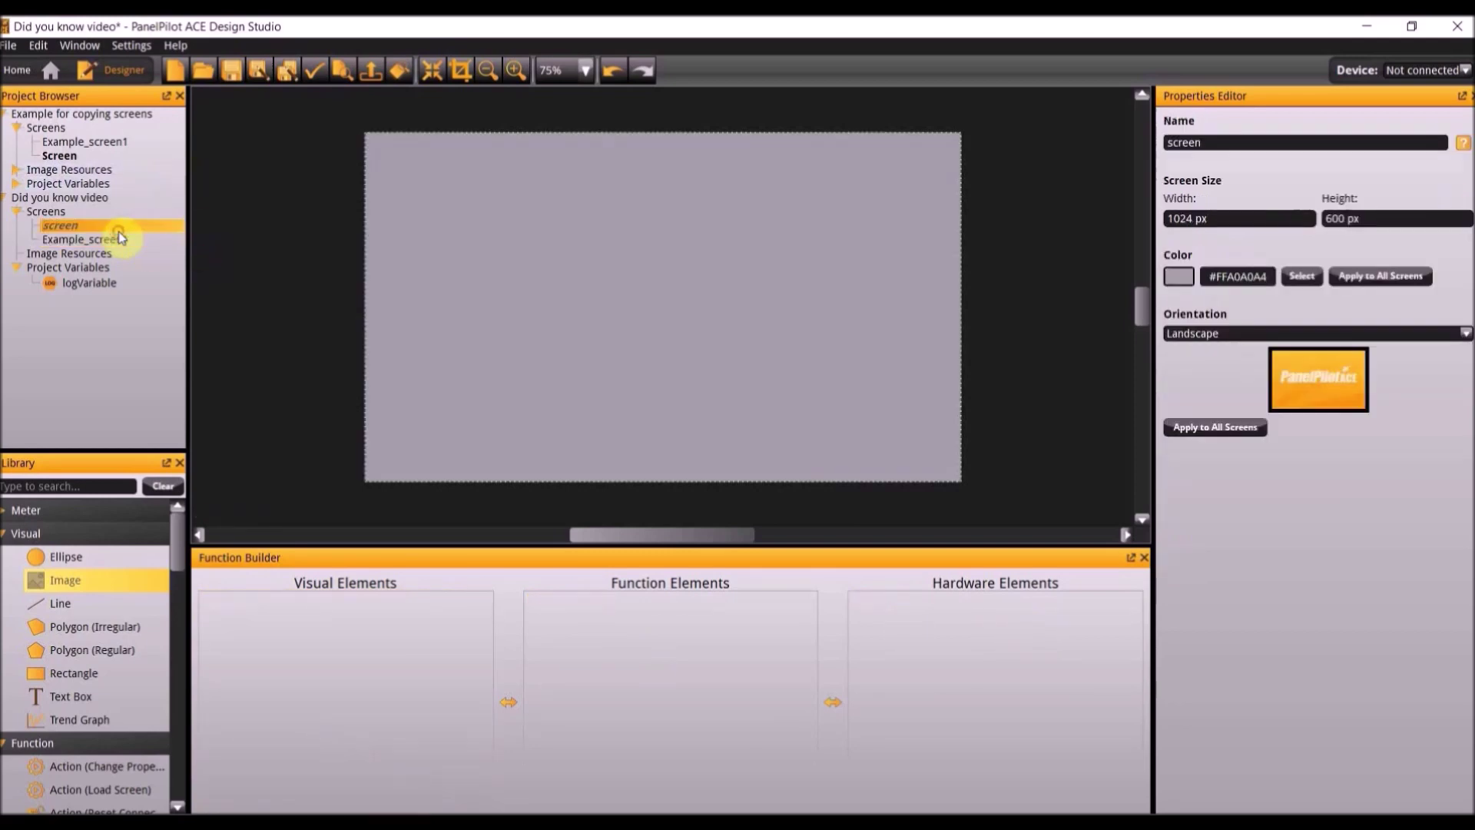
{"action": "left_click", "coordinate": [421, 441]}
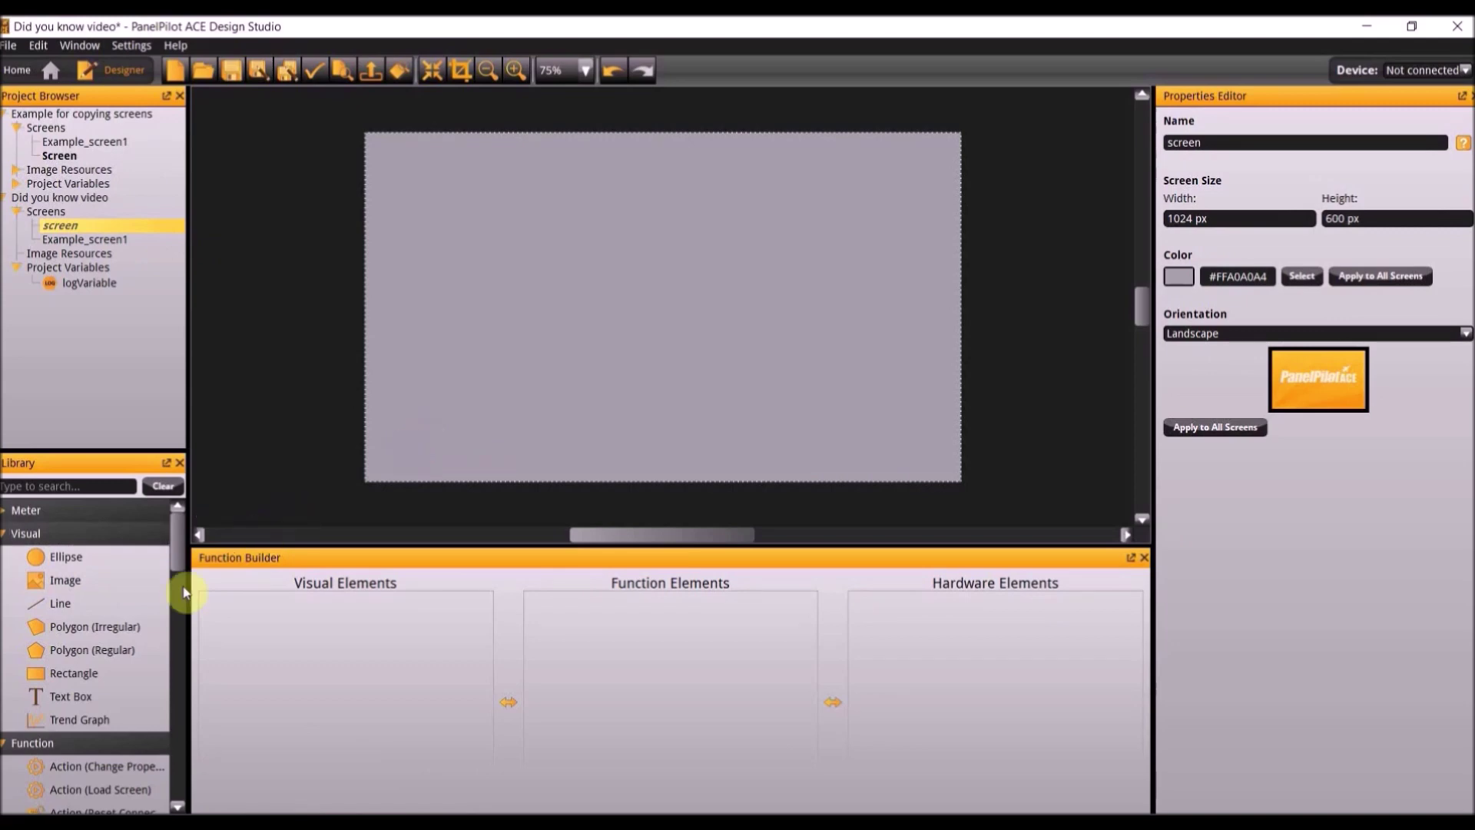
{"action": "left_click", "coordinate": [86, 587]}
{"action": "left_click_drag", "start_coordinate": [86, 587], "coordinate": [705, 269]}
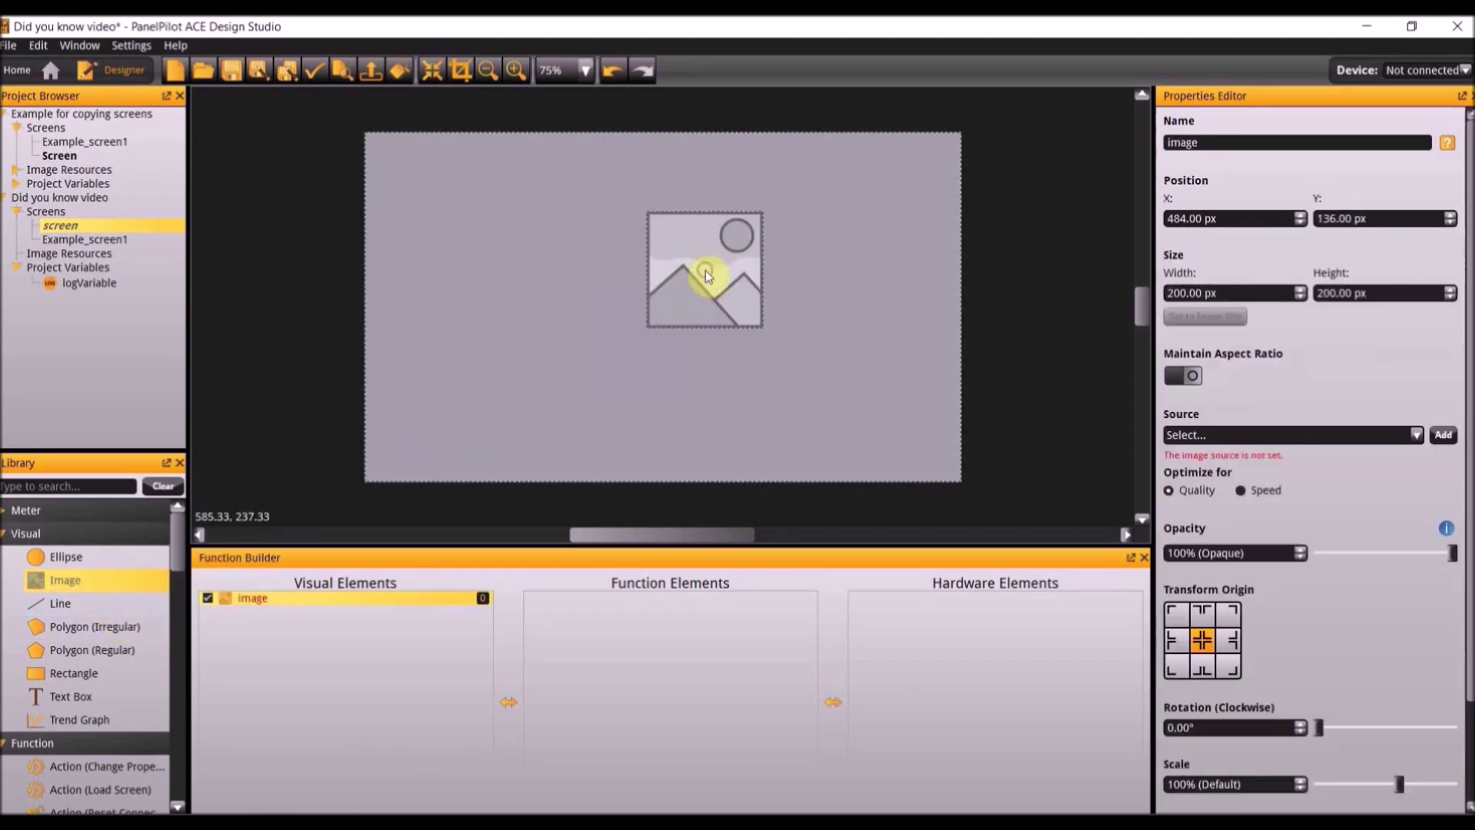
{"action": "left_click", "coordinate": [1441, 437]}
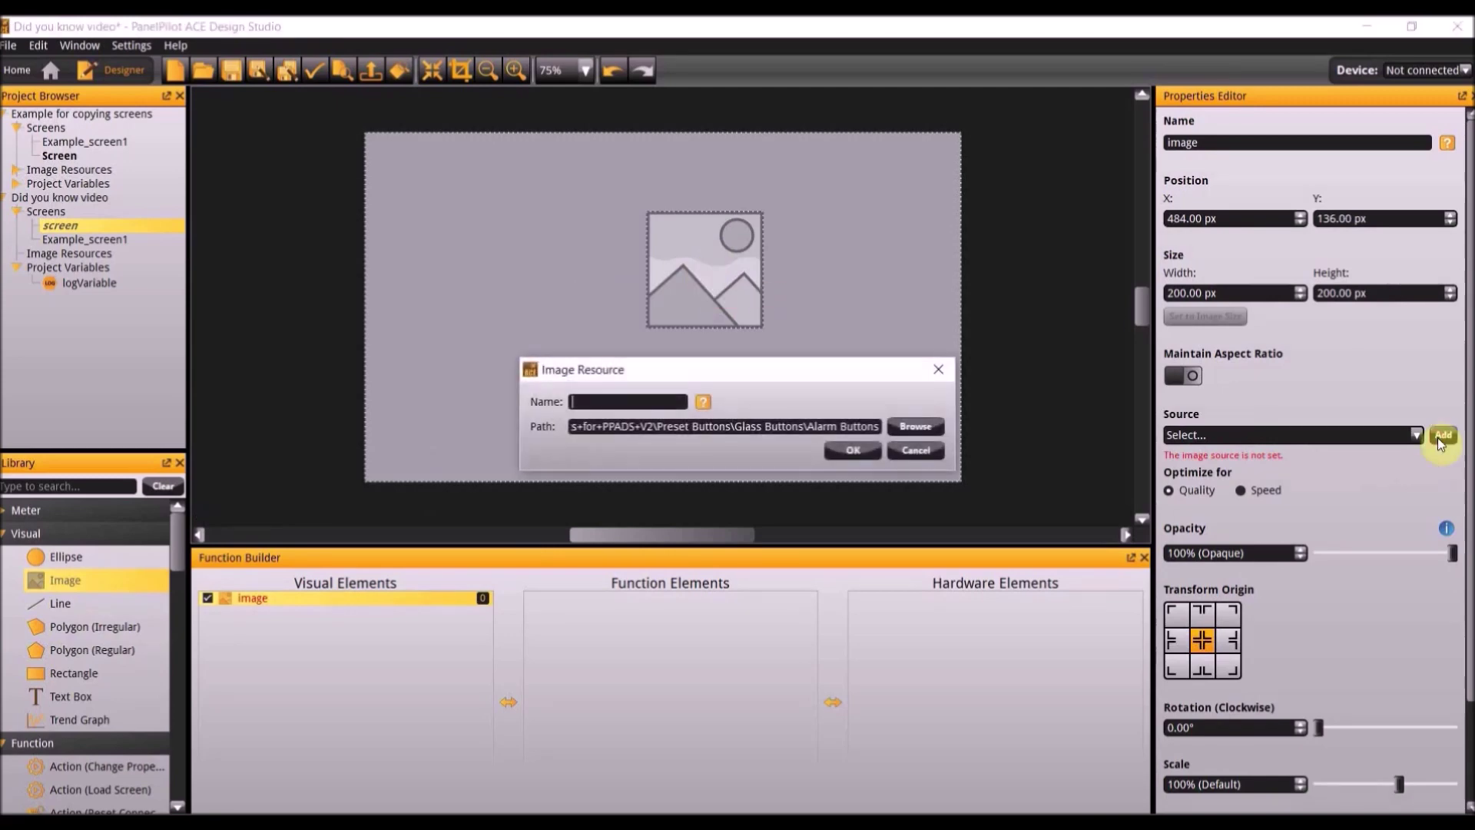
{"action": "left_click", "coordinate": [921, 426]}
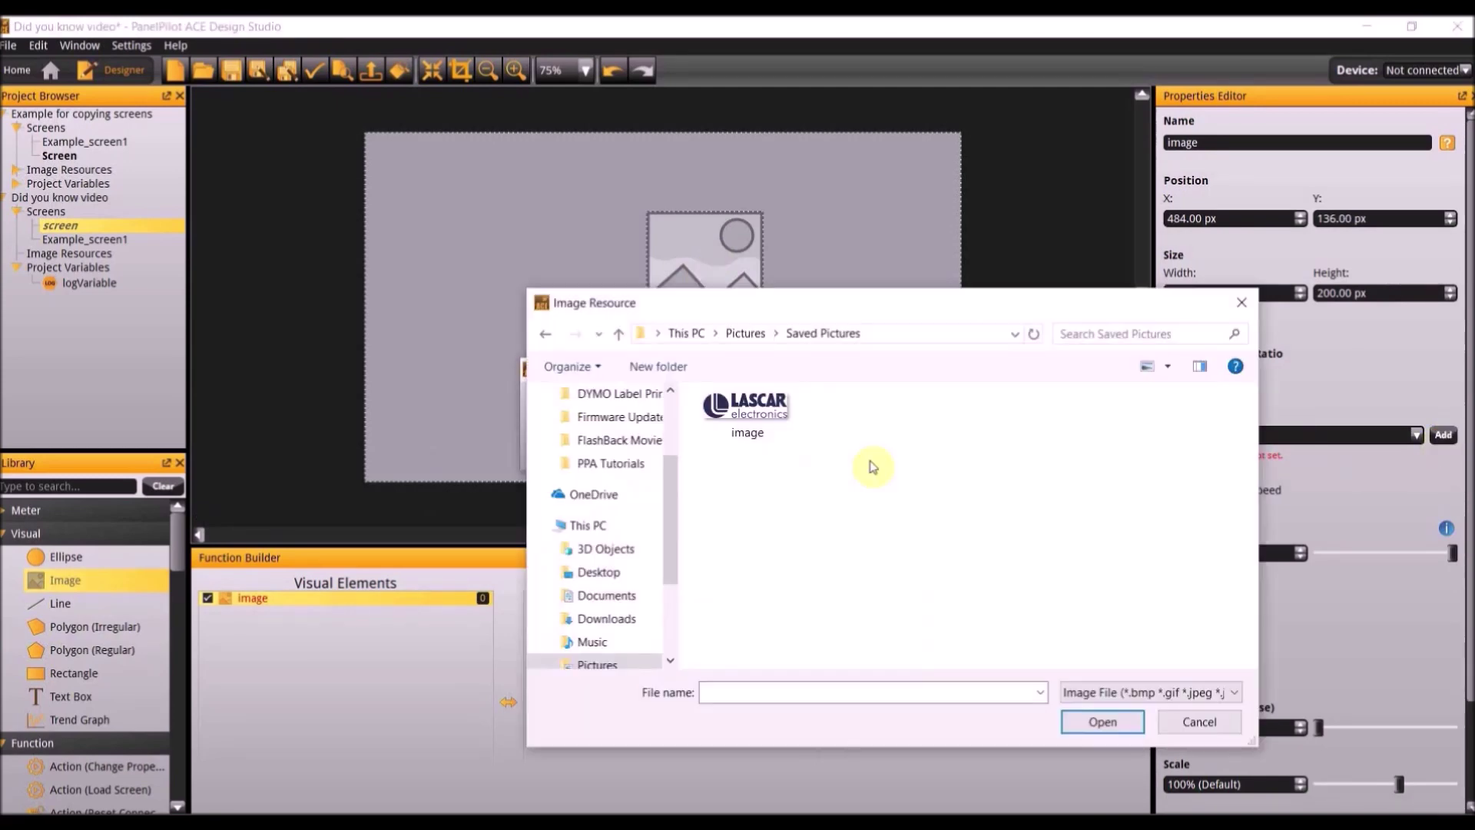
{"action": "double_click", "coordinate": [763, 427]}
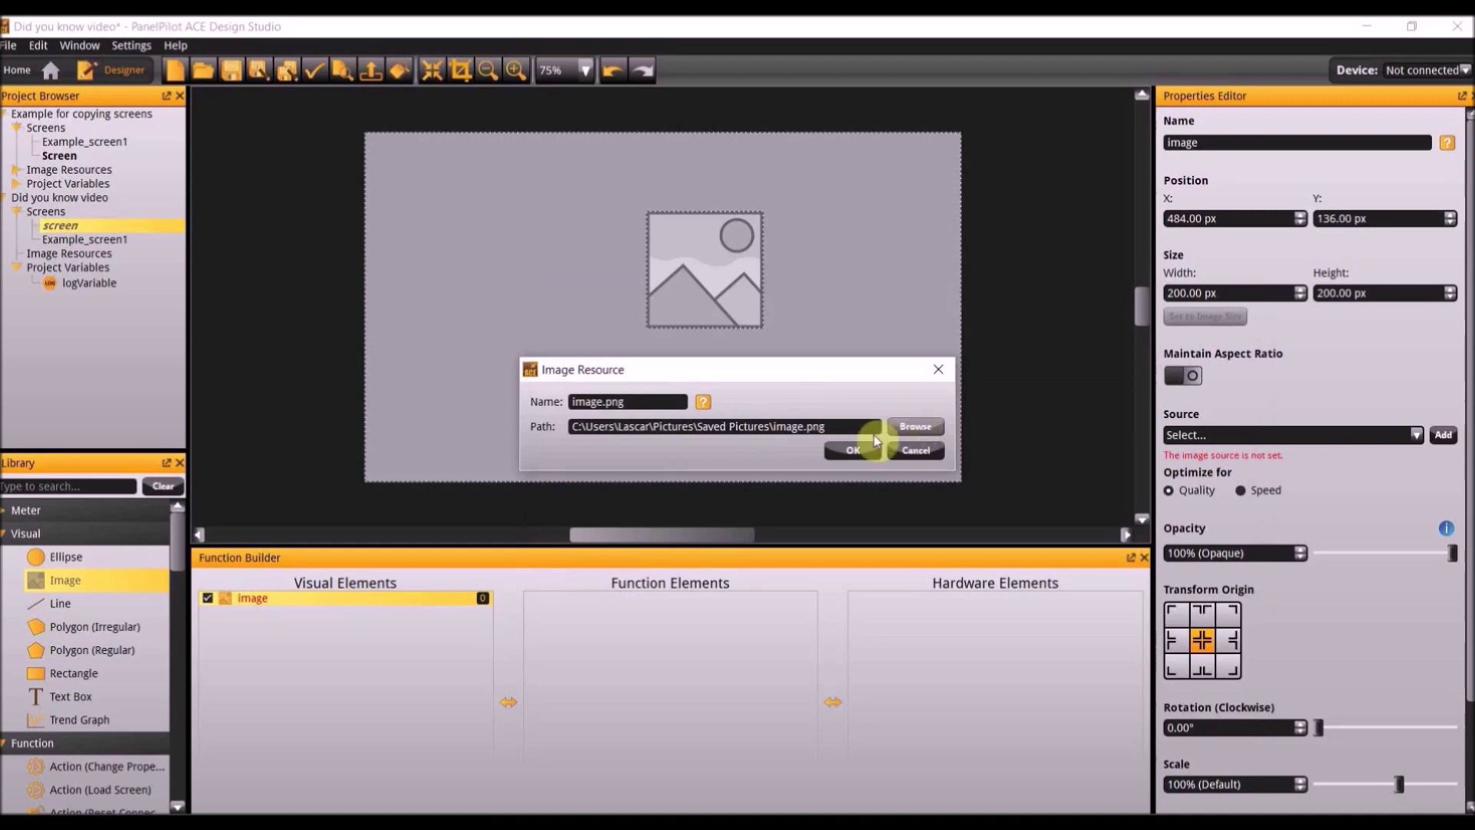
{"action": "left_click", "coordinate": [852, 451]}
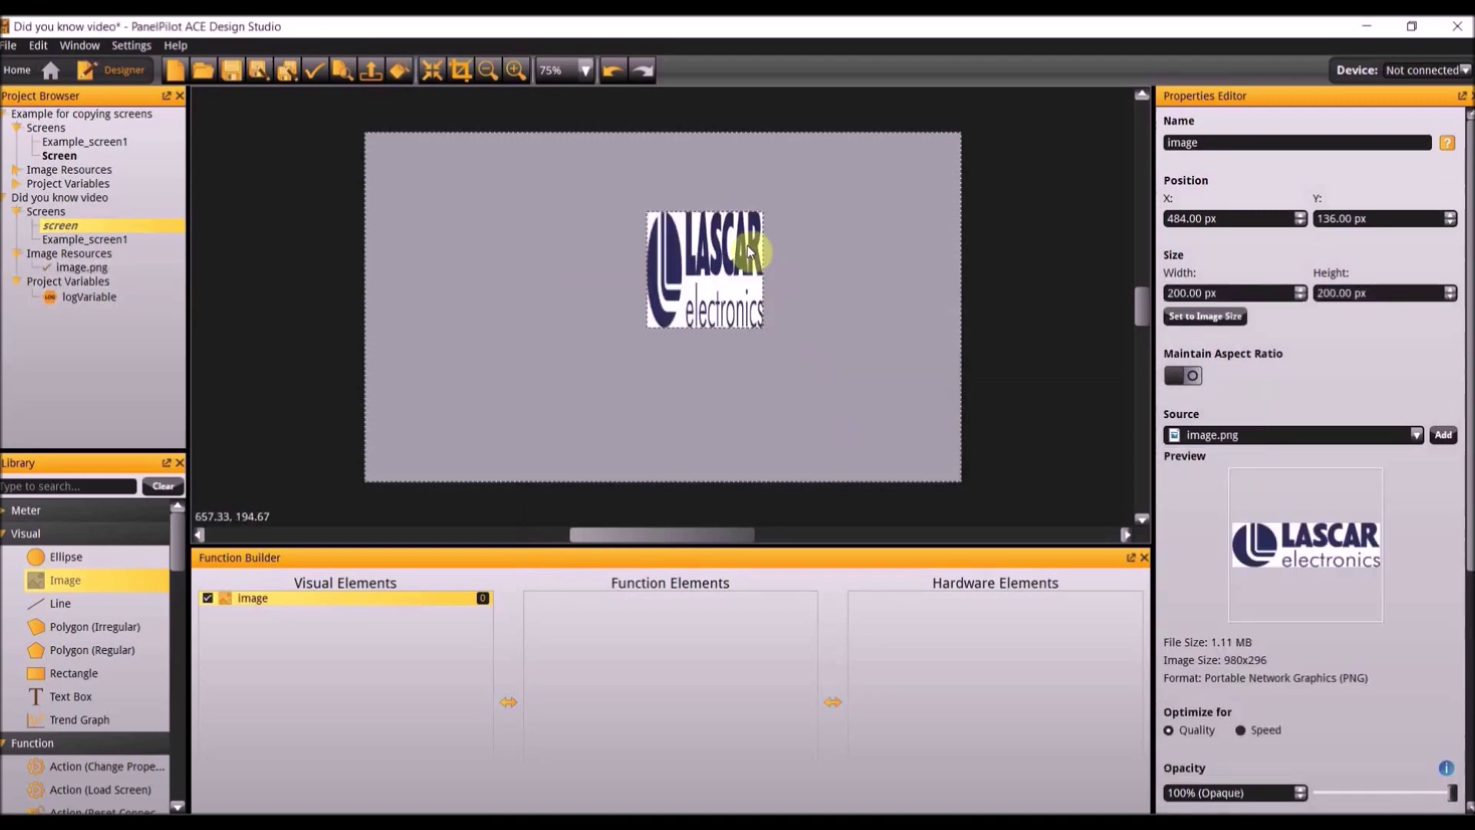
Resize the logo to 980 × 295 px and align it to the centre of the screen.
{"action": "left_click_drag", "start_coordinate": [1241, 290], "coordinate": [1071, 283]}
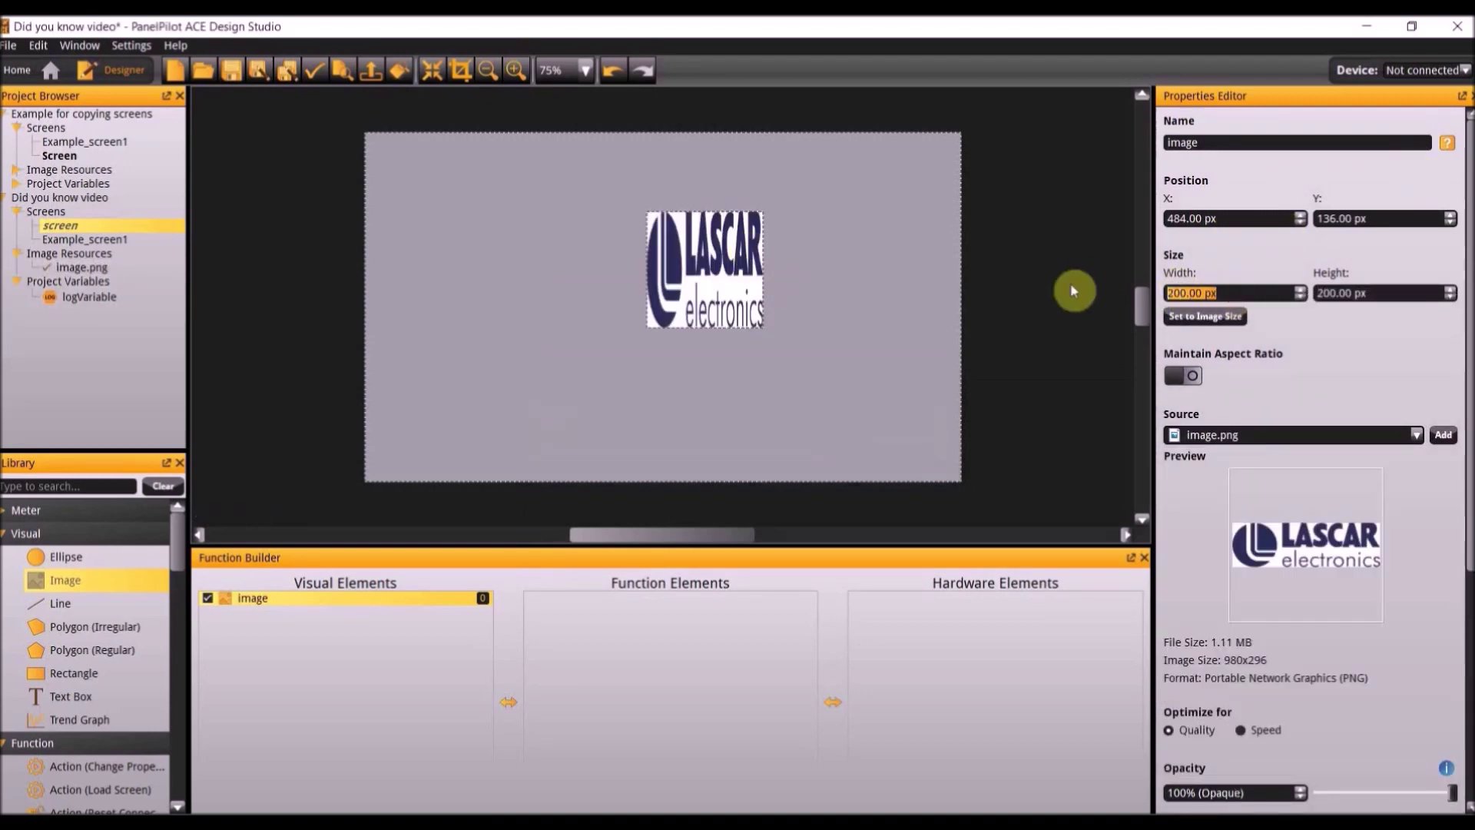
{"action": "type", "text": "980"}
{"action": "key", "text": "Tab"}
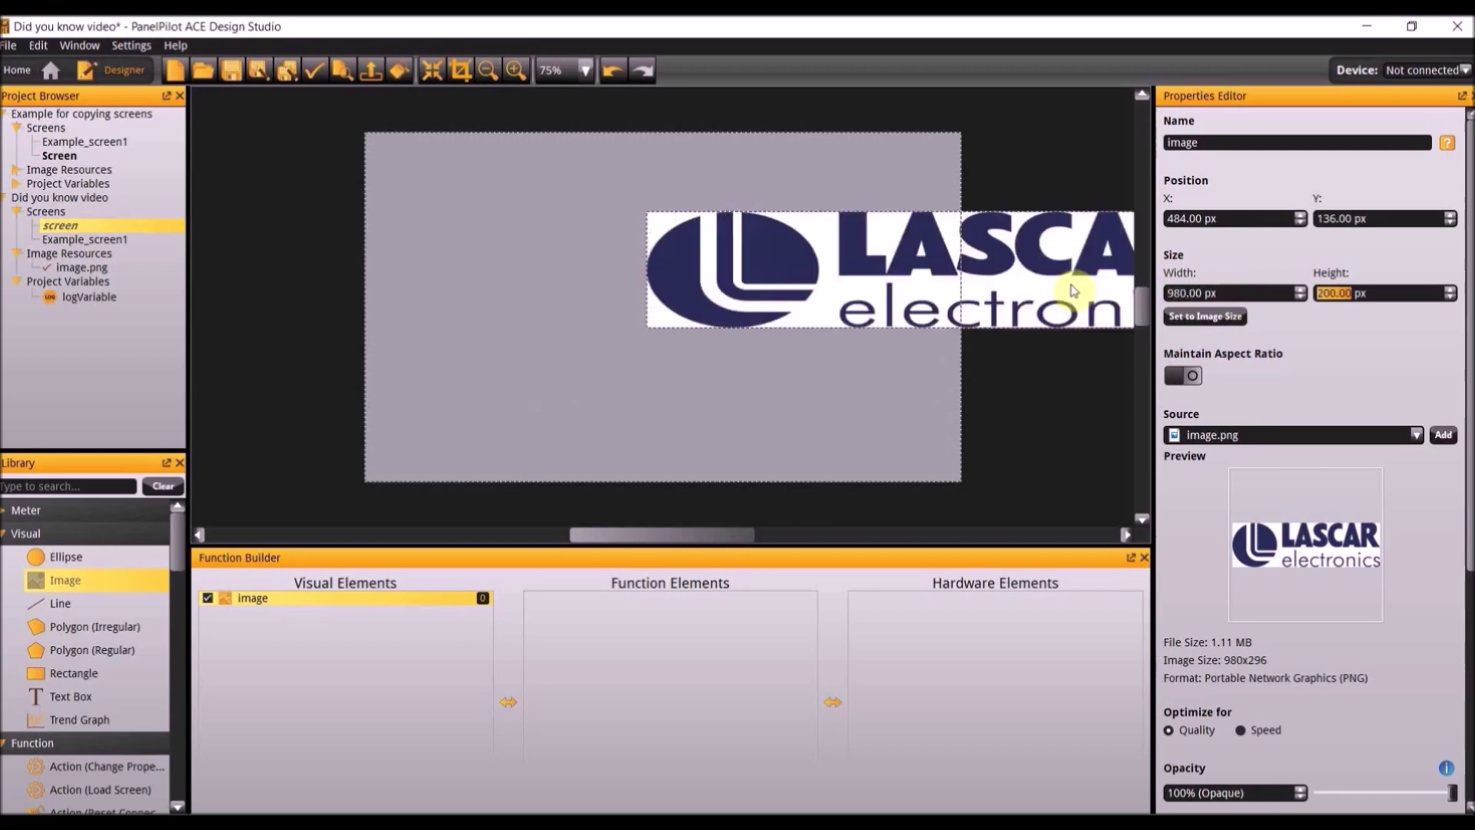
{"action": "type", "text": "295"}
{"action": "key", "text": "Return"}
{"action": "right_click", "coordinate": [1026, 278]}
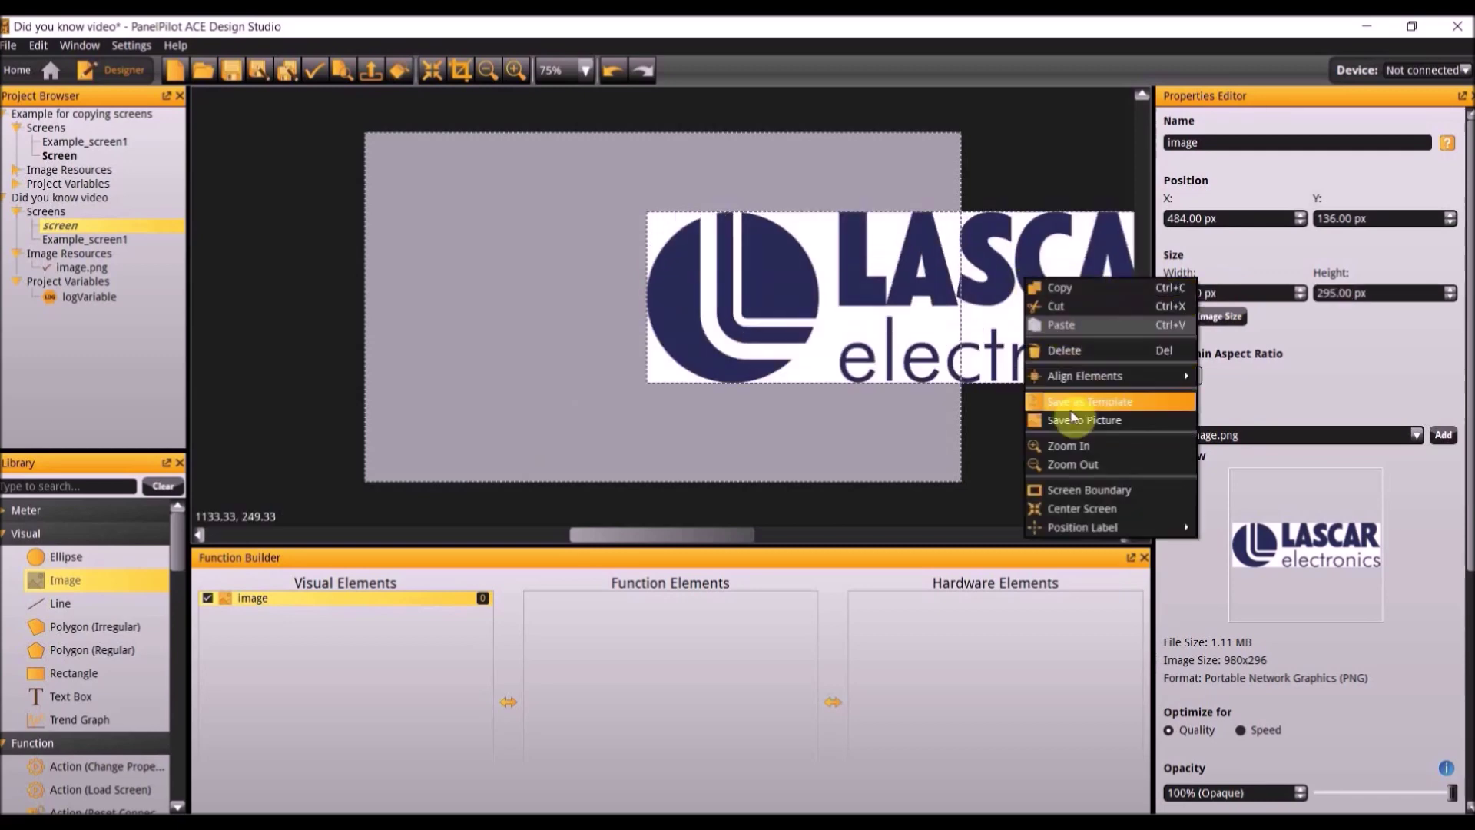
{"action": "mouse_move", "coordinate": [1067, 388]}
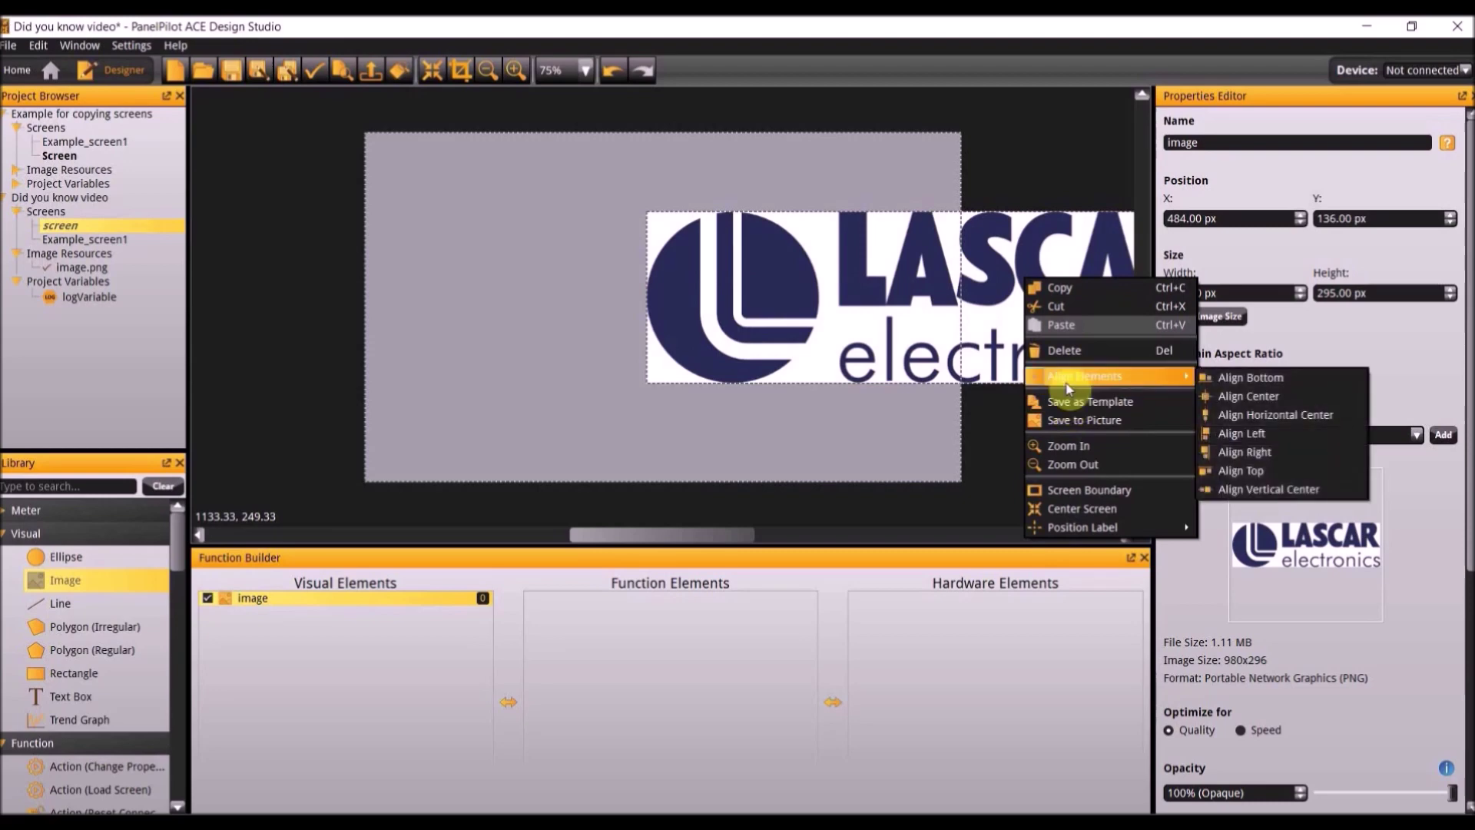
{"action": "left_click", "coordinate": [1254, 396]}
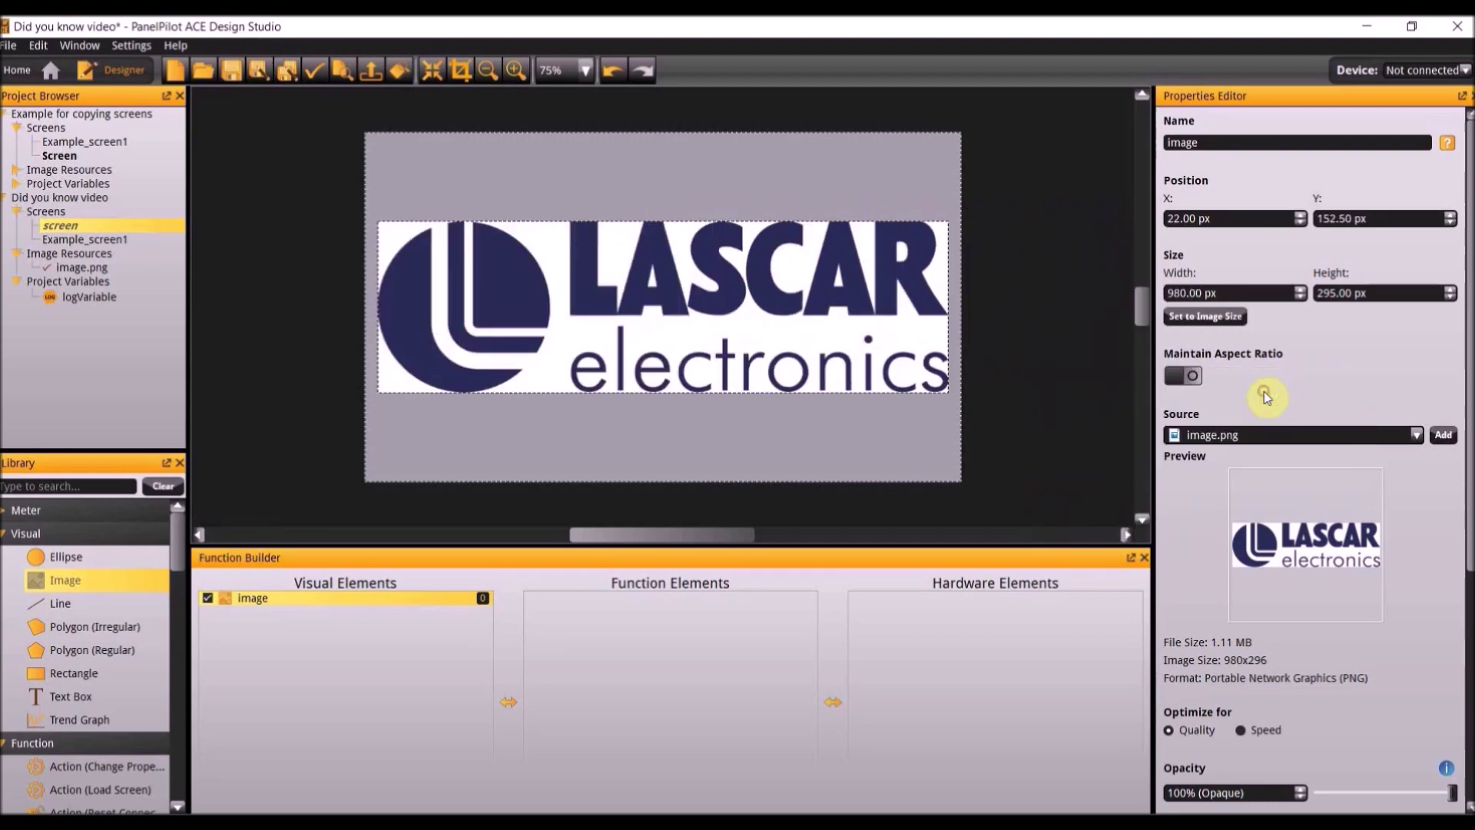
{"action": "left_click", "coordinate": [726, 203]}
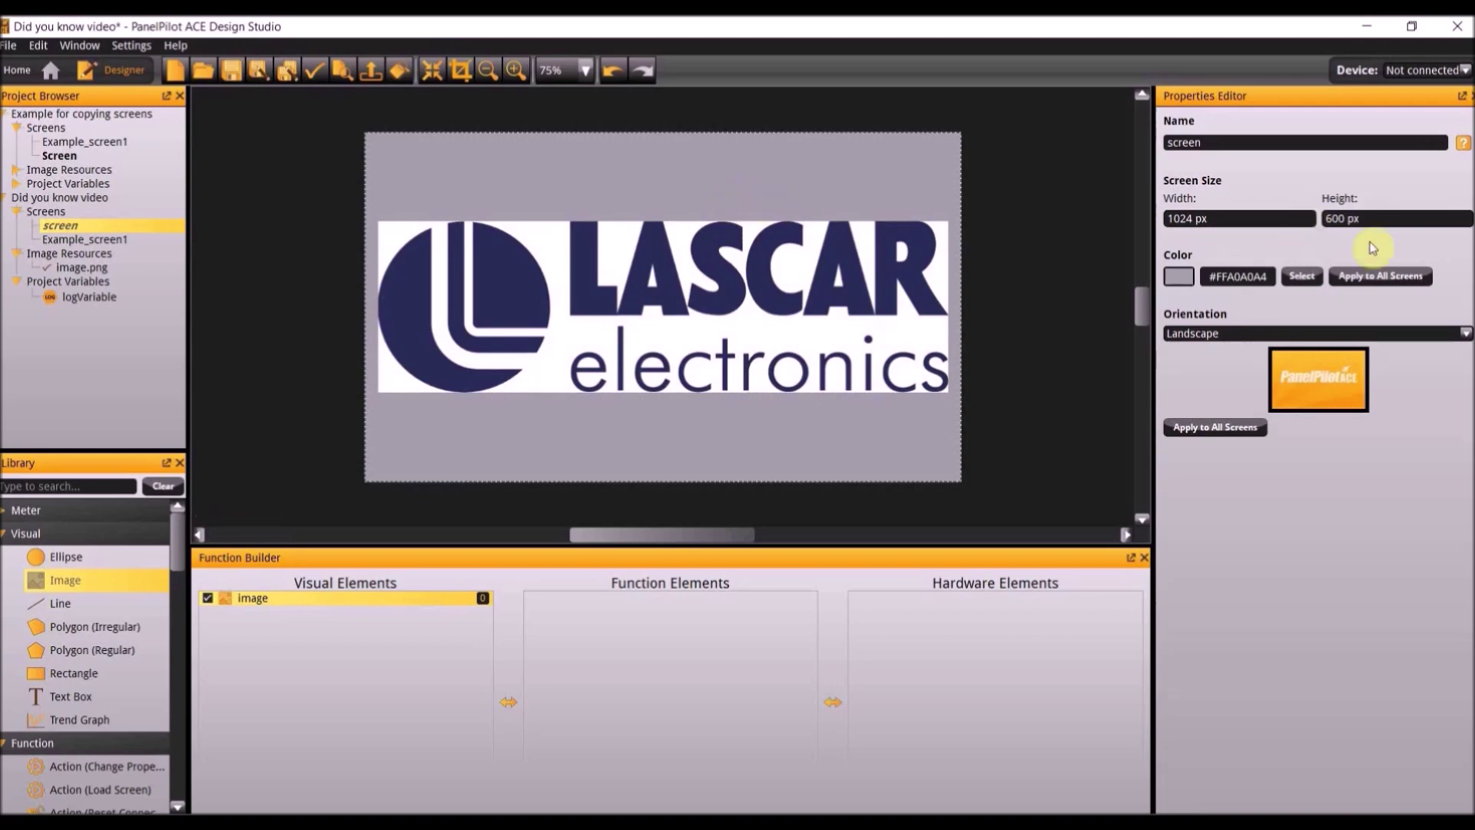
Set the screen background colour to white (#FFFFFFFF).
{"action": "left_click", "coordinate": [1178, 278]}
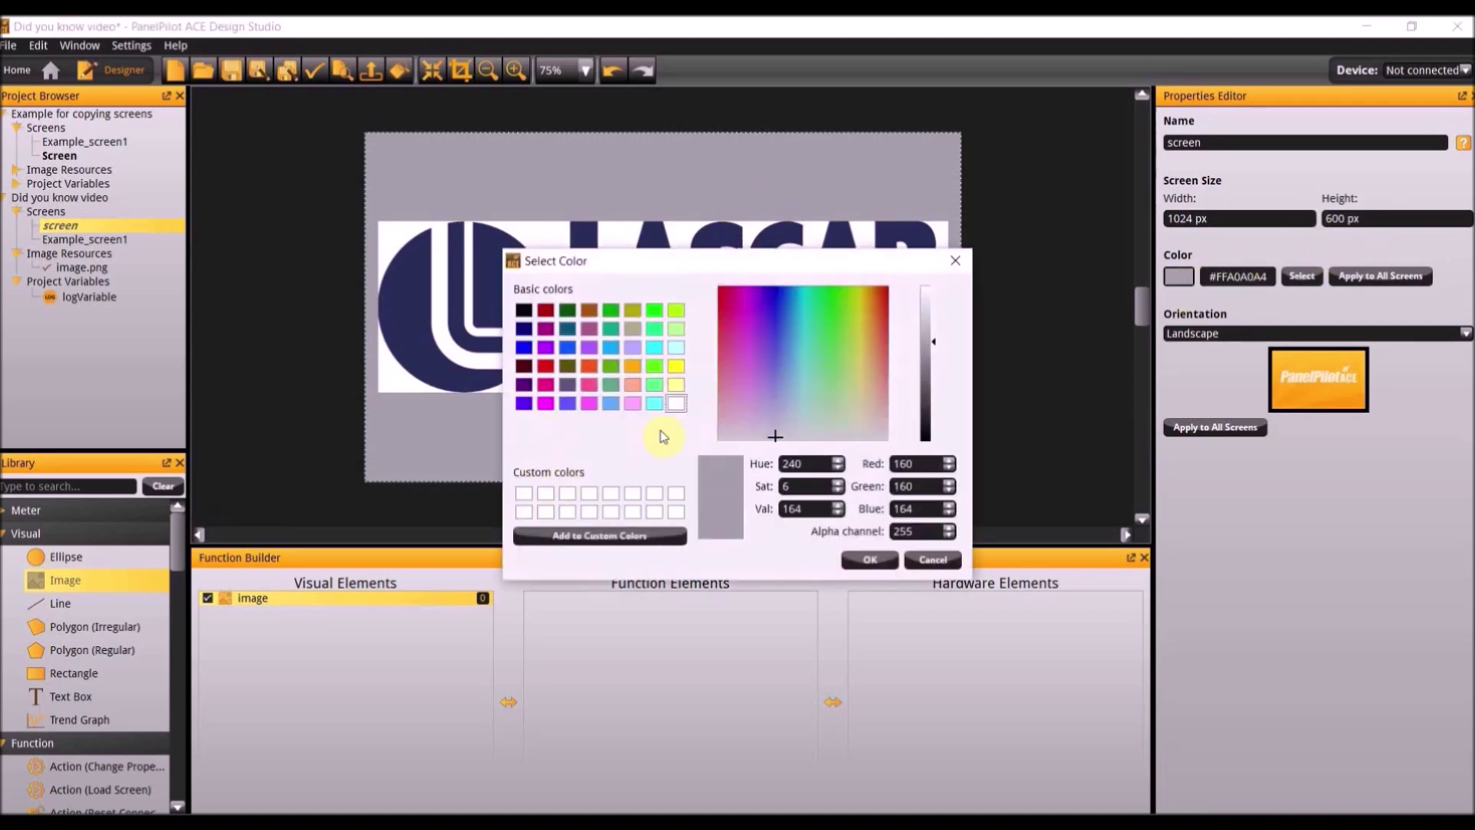
{"action": "left_click", "coordinate": [676, 403]}
{"action": "left_click", "coordinate": [870, 559]}
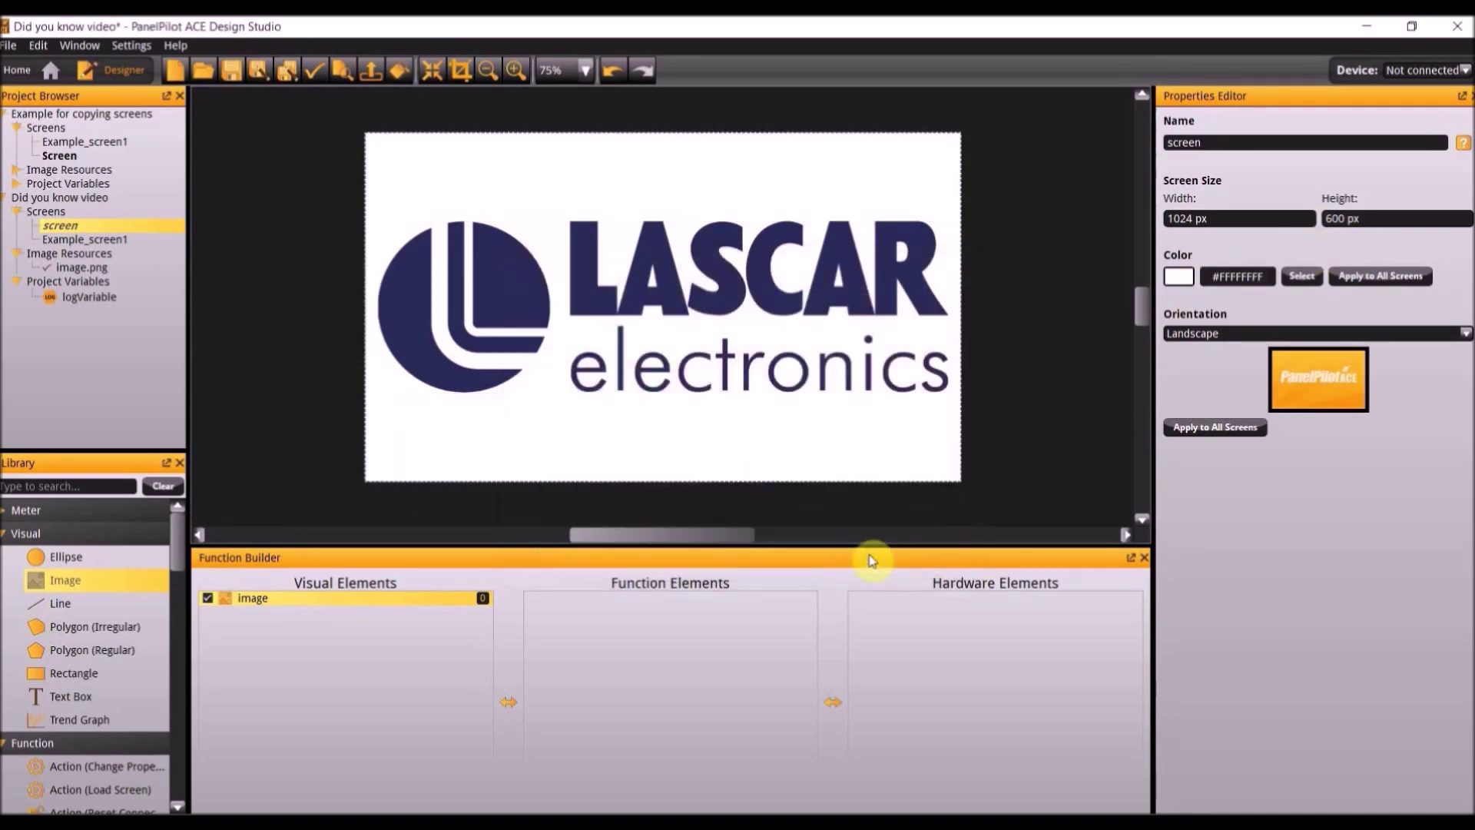
Rename the screen to splash_screen.
{"action": "right_click", "coordinate": [59, 225]}
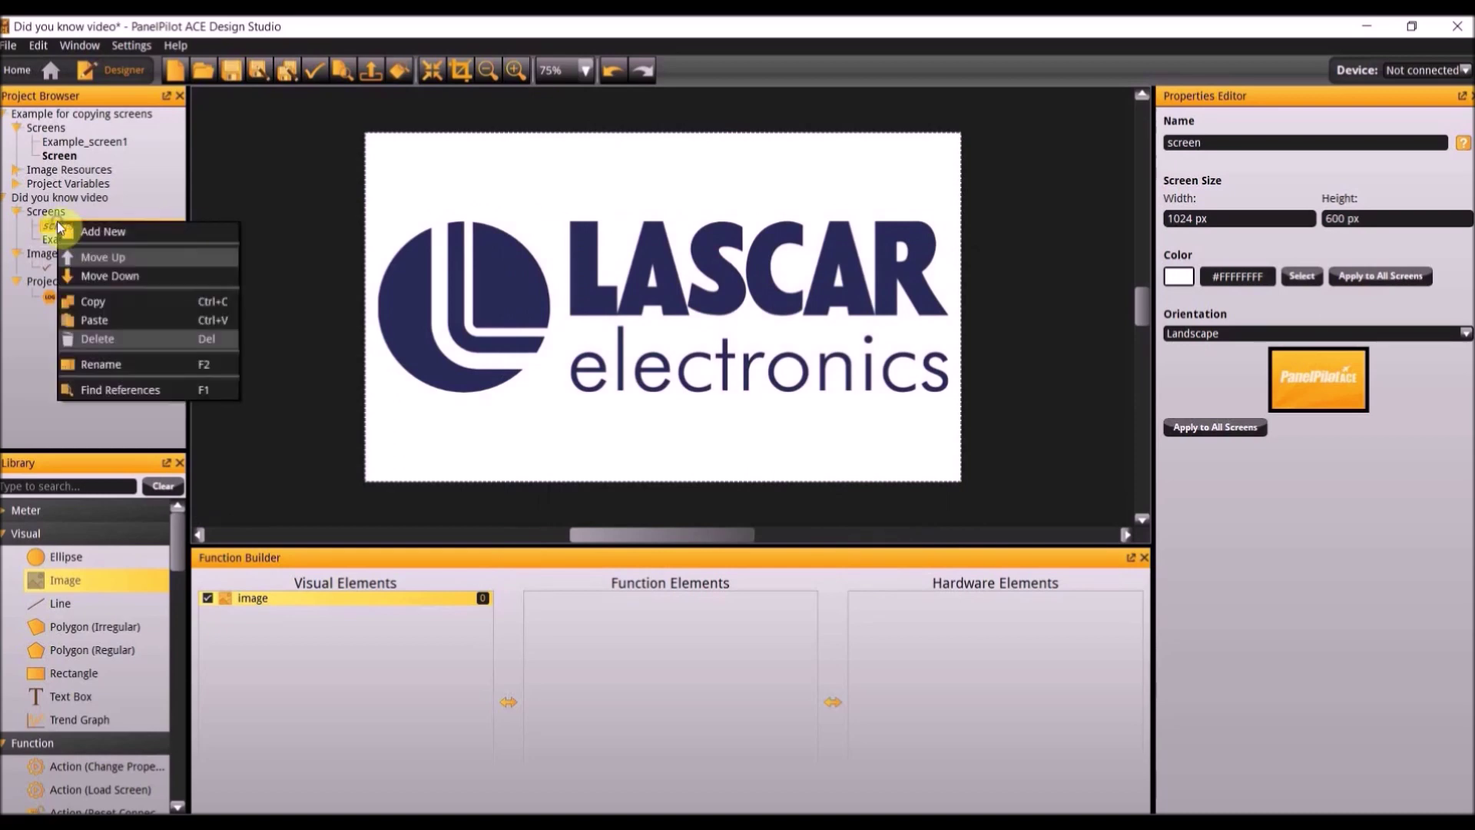
{"action": "left_click", "coordinate": [120, 364]}
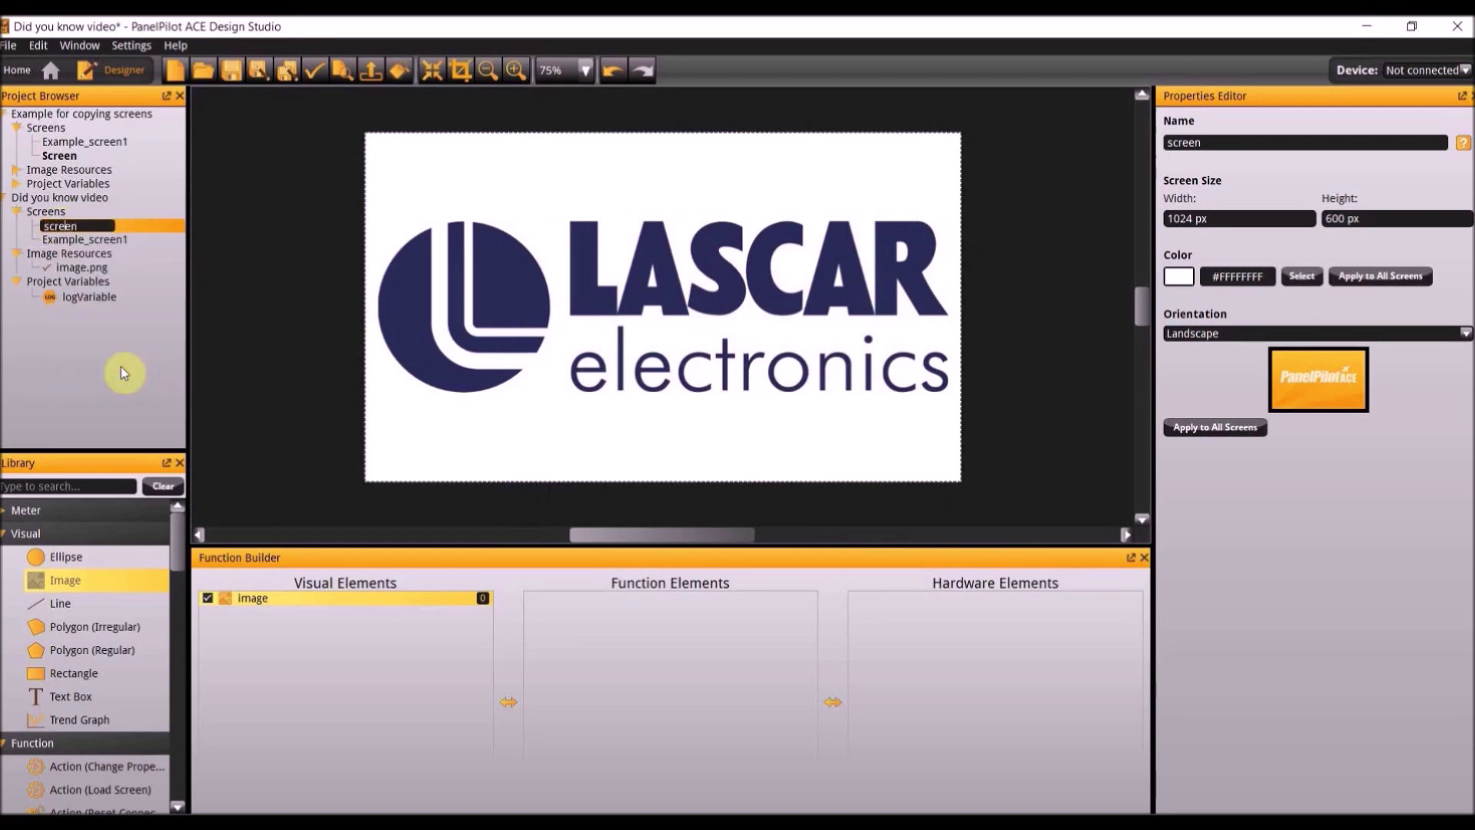
{"action": "type", "text": "plash_"}
{"action": "key", "text": "Return"}
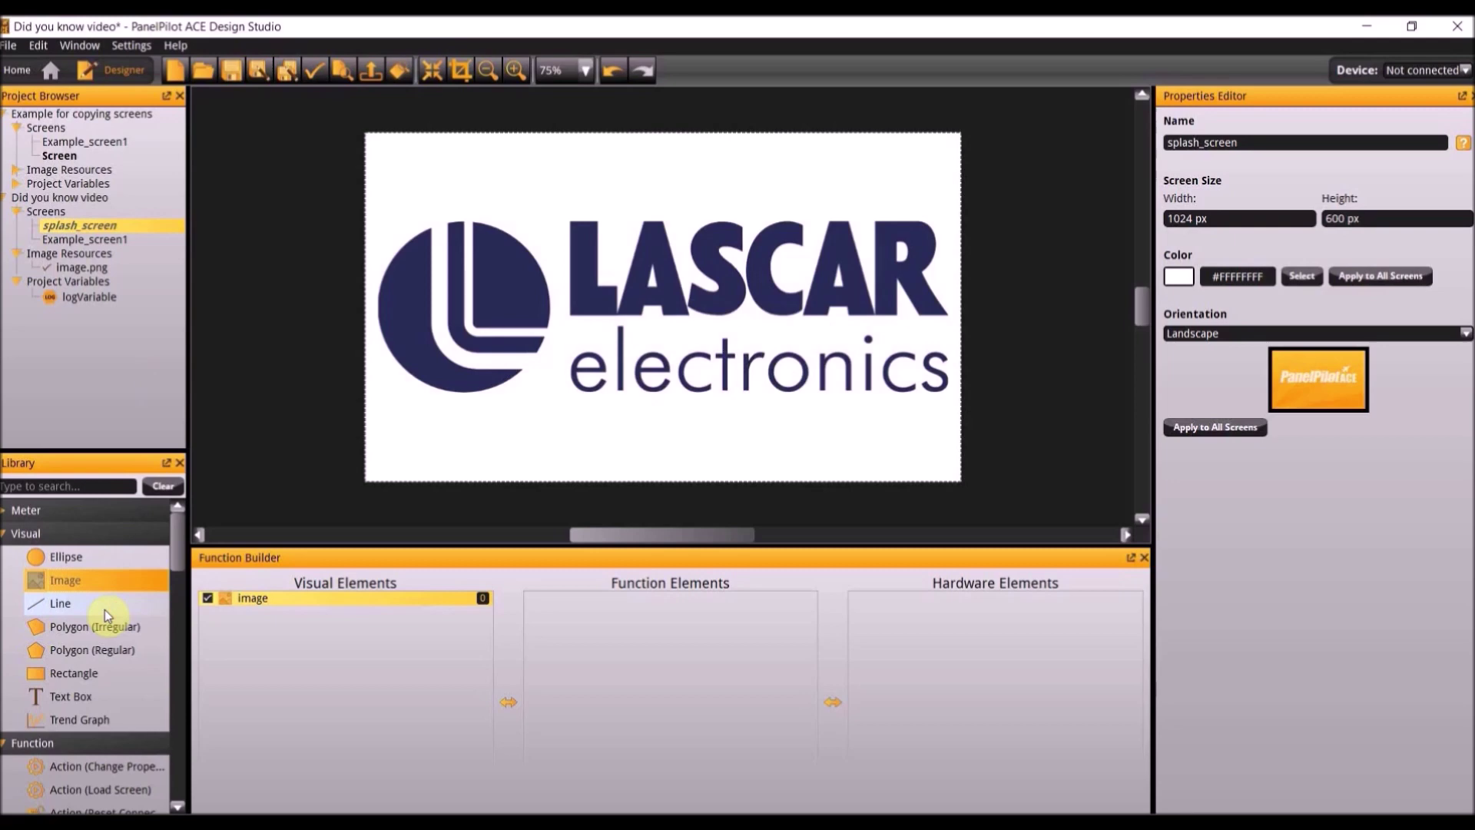
Add a Load Screen action to the splash screen that loads Example_screen1.
{"action": "scroll", "coordinate": [106, 610], "scroll_direction": "down", "scroll_amount": 4}
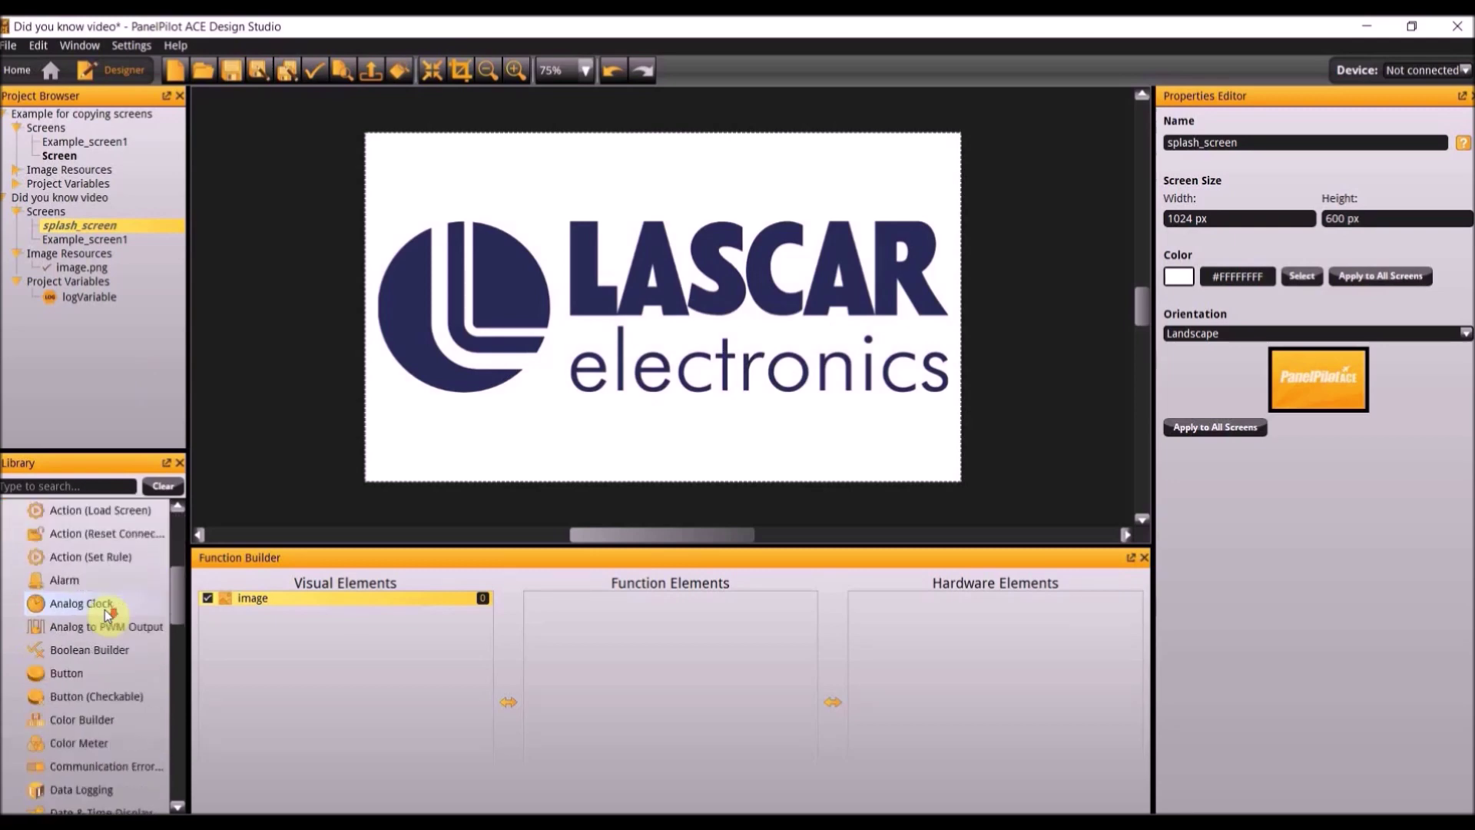
{"action": "double_click", "coordinate": [80, 514]}
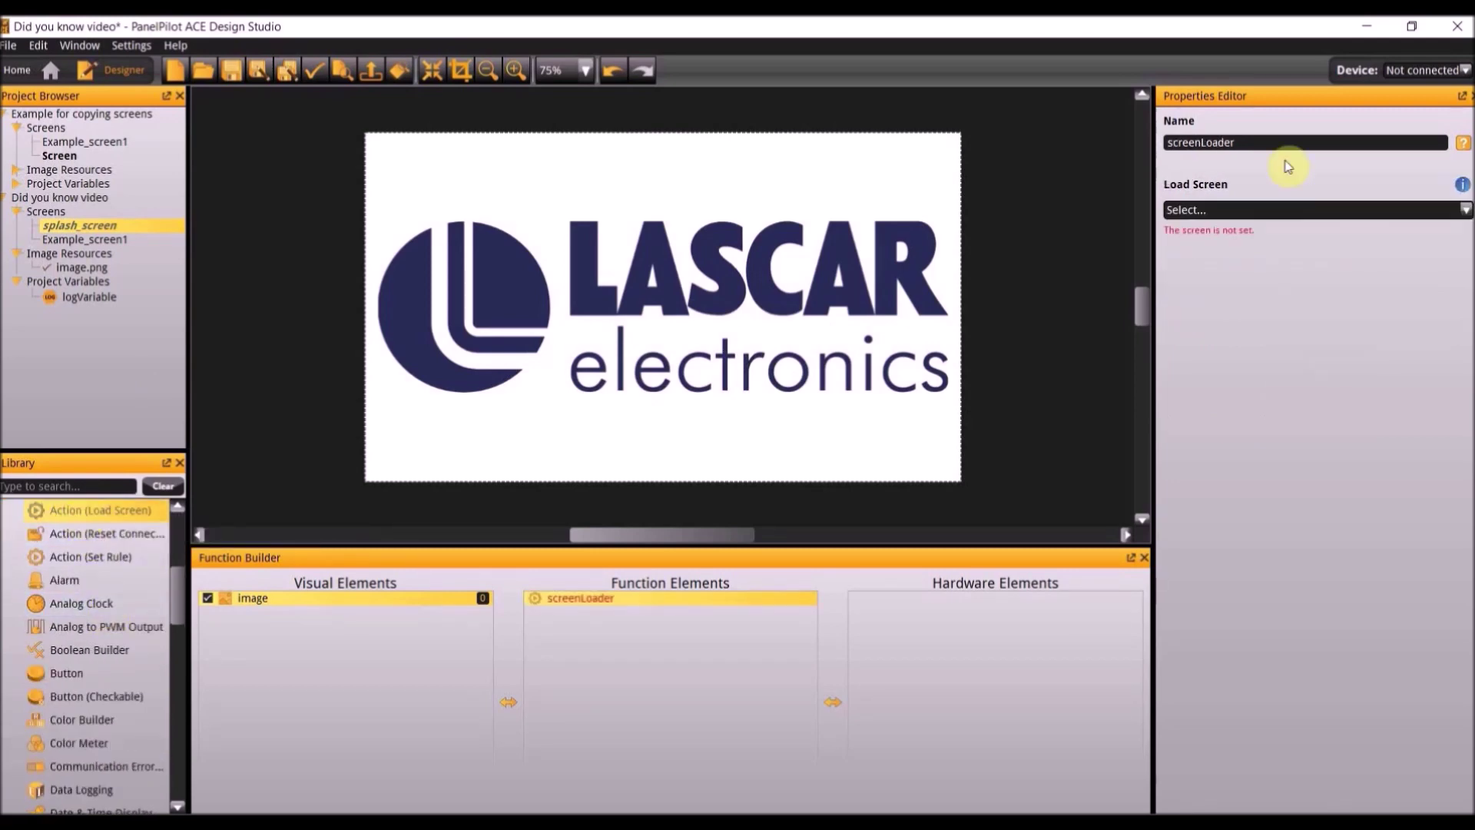
{"action": "left_click", "coordinate": [1275, 210]}
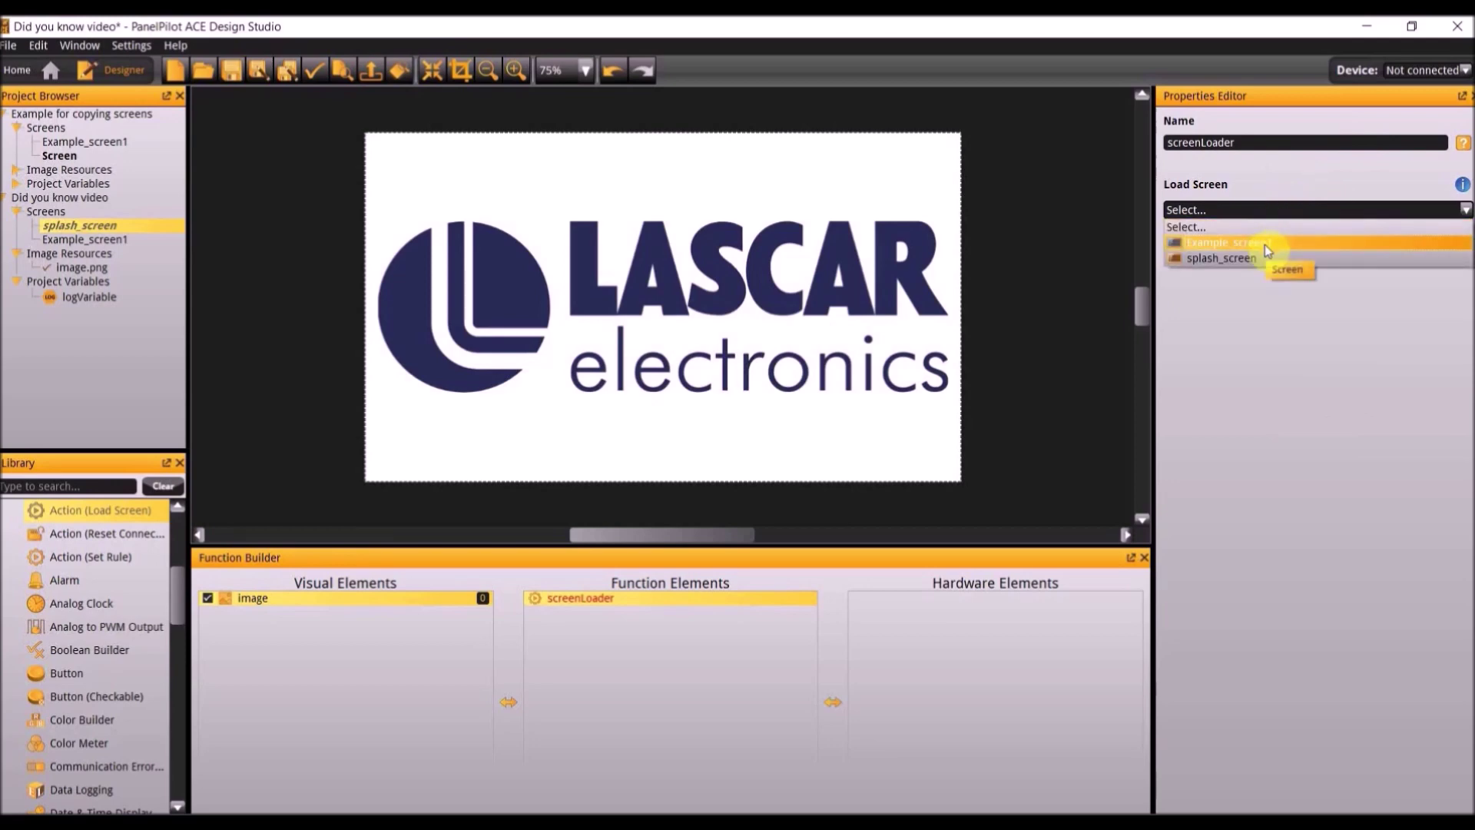
{"action": "left_click", "coordinate": [1264, 244]}
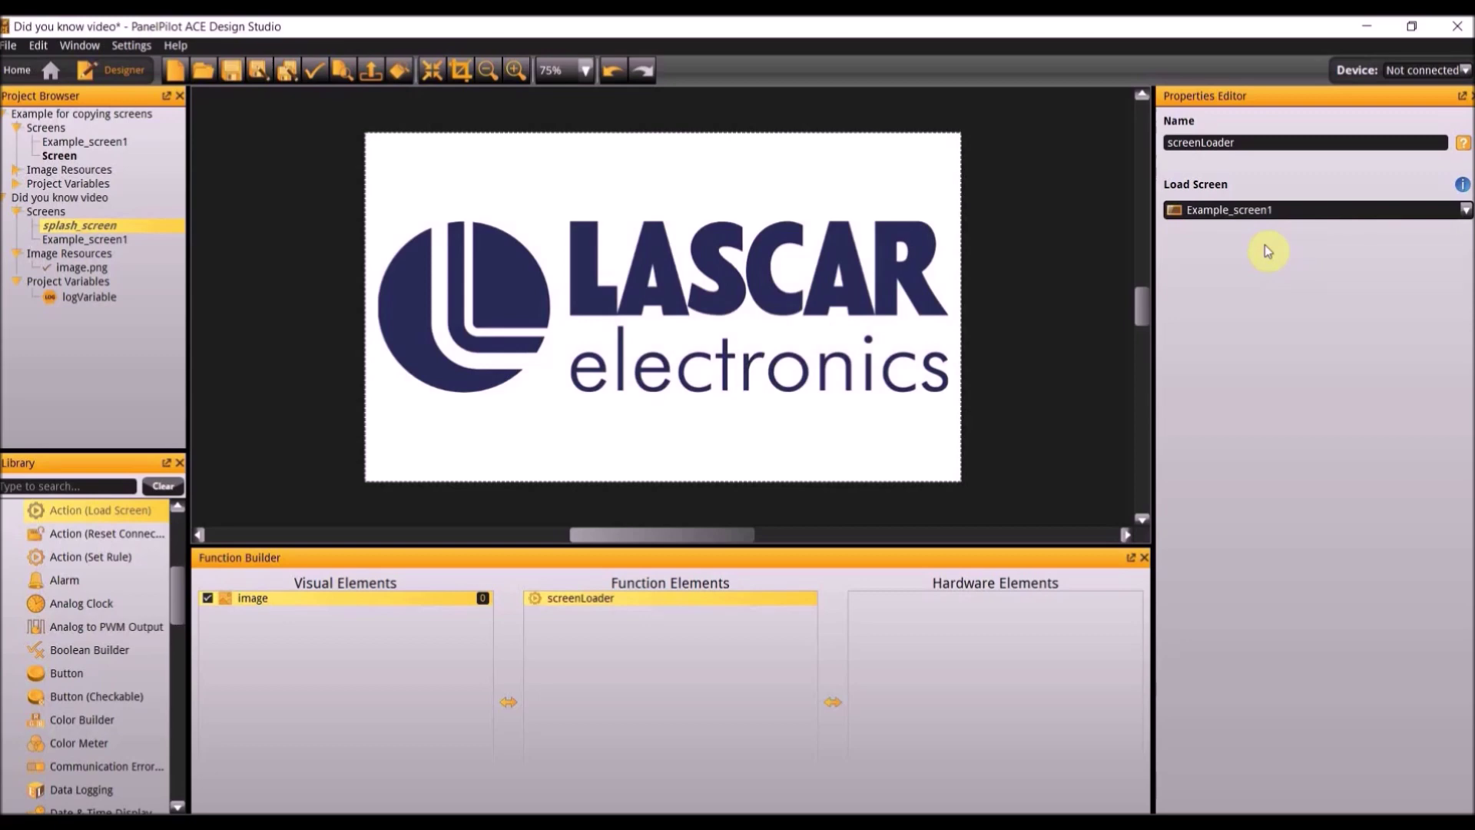
Add a Button using the logo image as its visual, running screenLoader on click.
{"action": "double_click", "coordinate": [59, 676]}
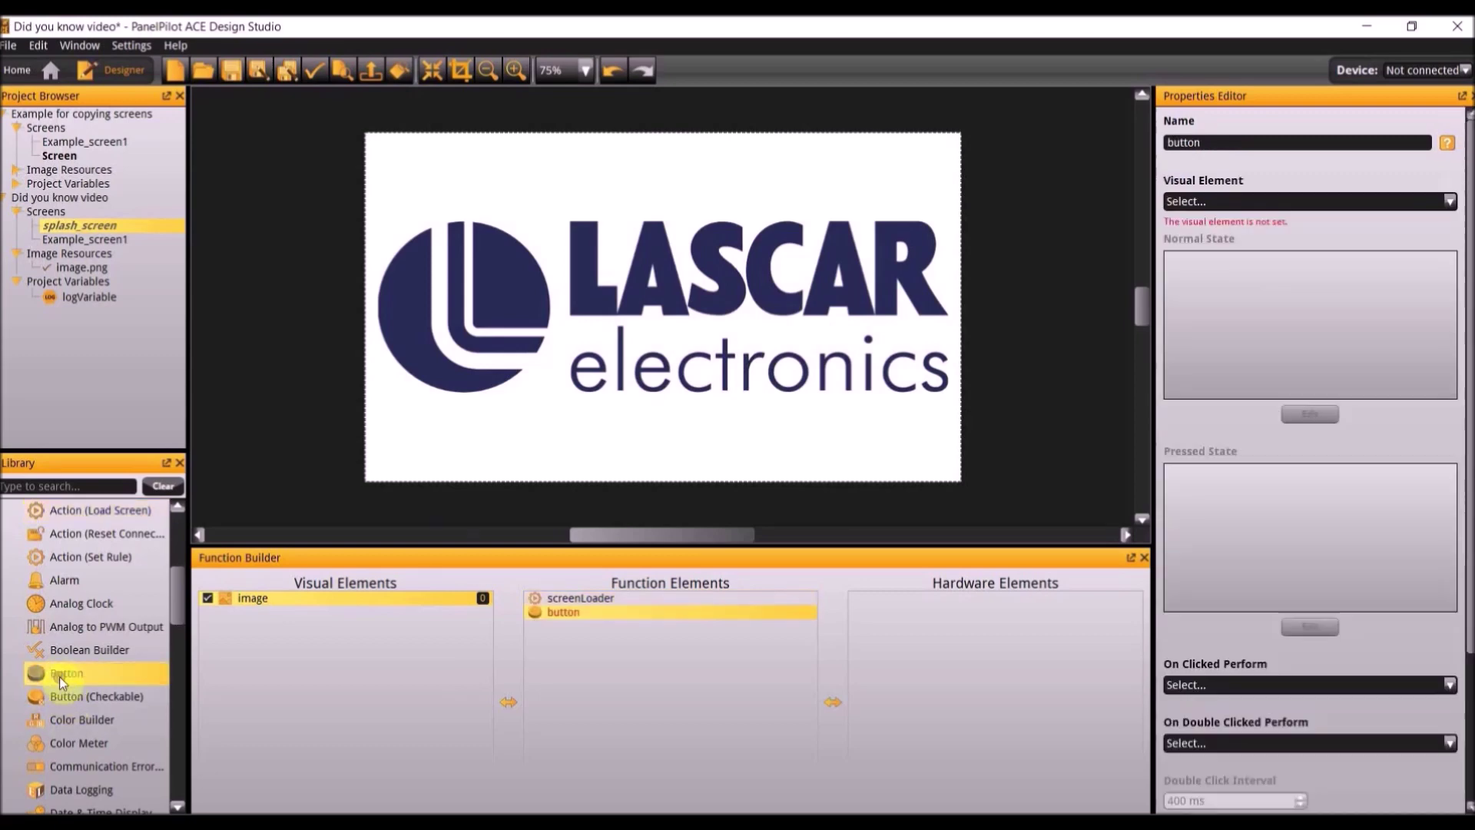
{"action": "left_click", "coordinate": [1253, 205]}
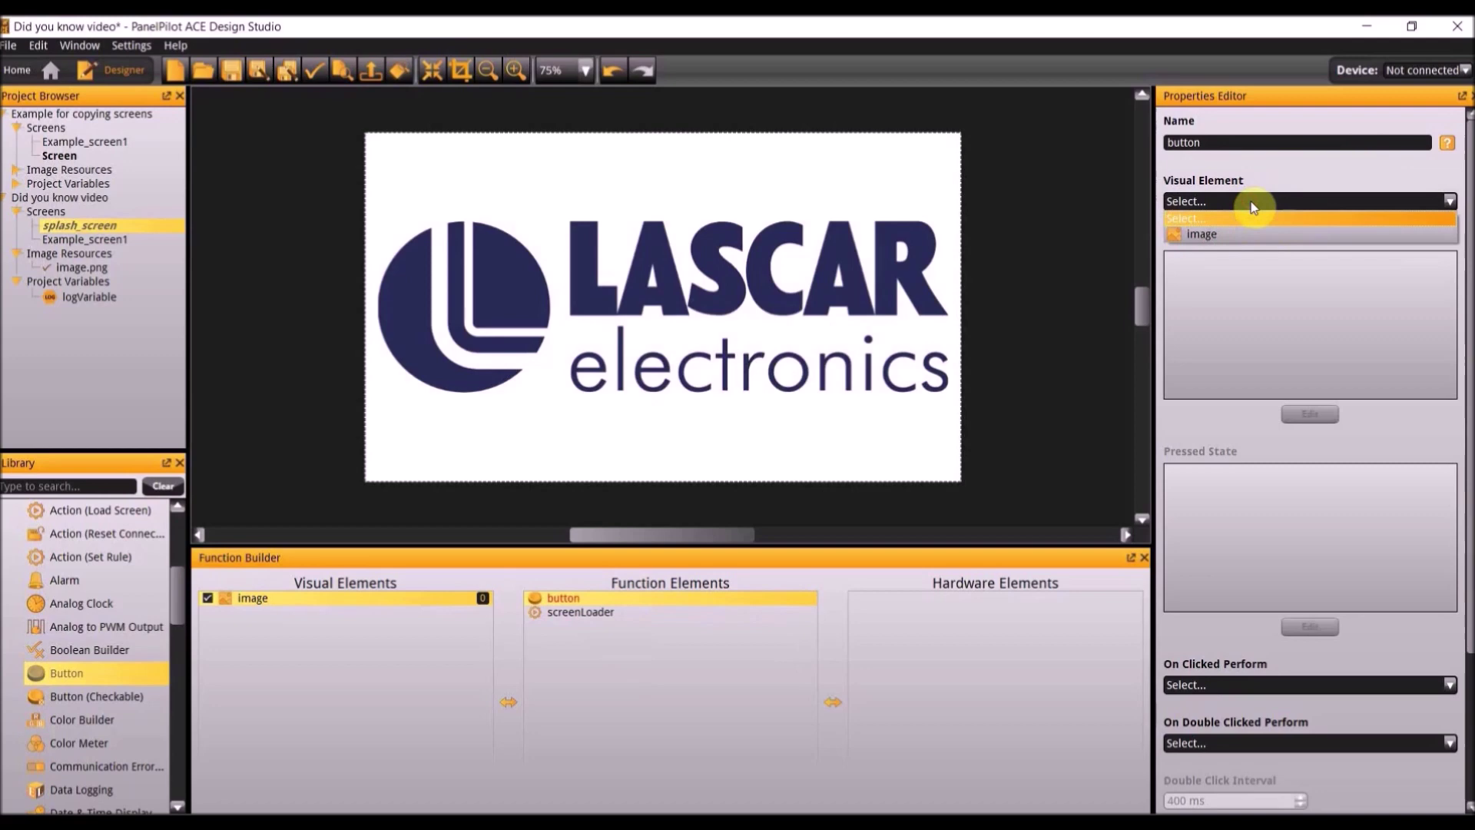
{"action": "left_click", "coordinate": [1243, 237]}
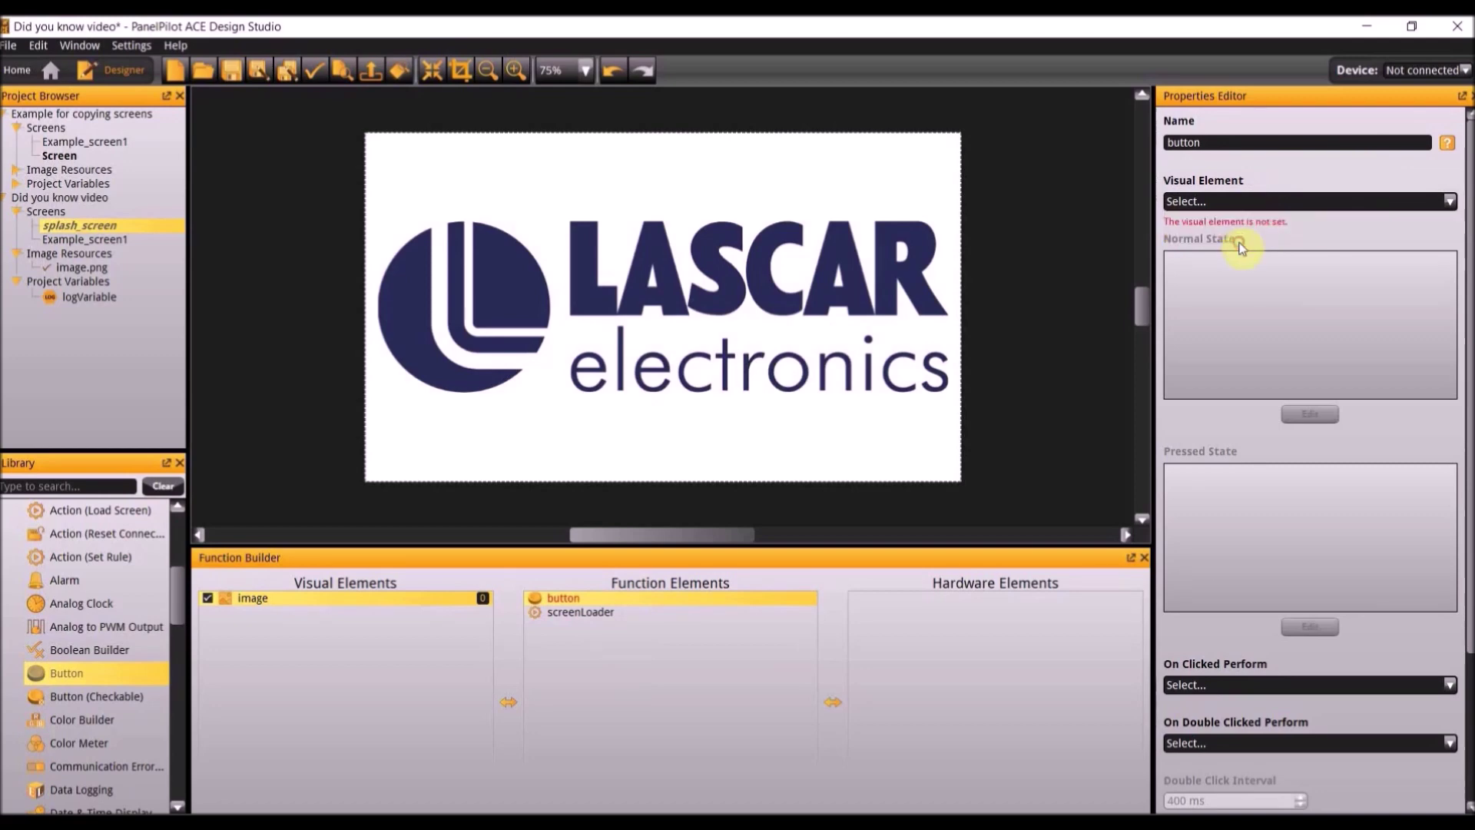
{"action": "left_click", "coordinate": [1205, 197]}
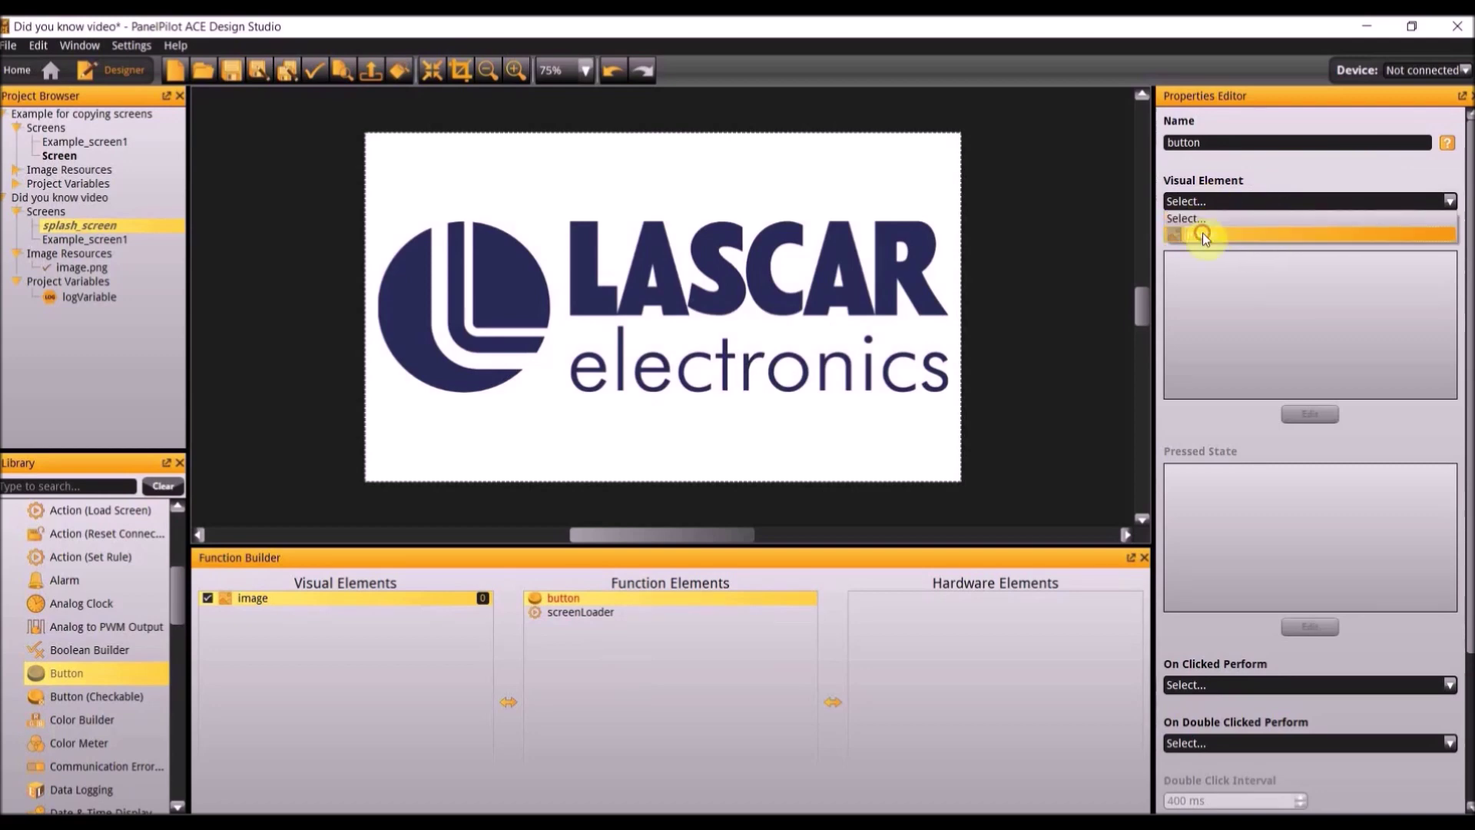
{"action": "left_click", "coordinate": [1201, 233]}
{"action": "scroll", "coordinate": [1272, 337], "scroll_direction": "down", "scroll_amount": 1}
{"action": "left_click", "coordinate": [1221, 623]}
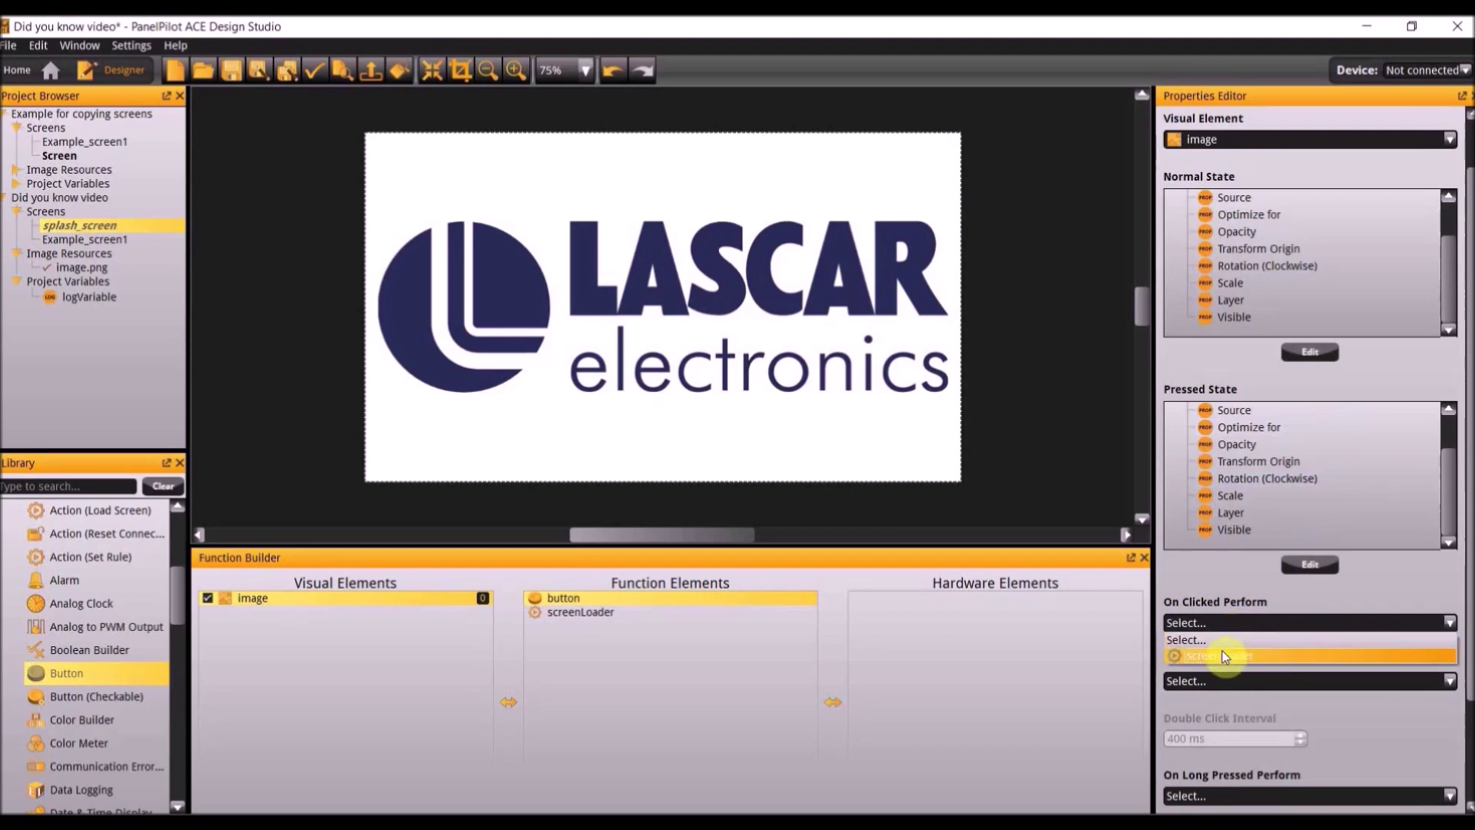
{"action": "left_click", "coordinate": [1220, 655]}
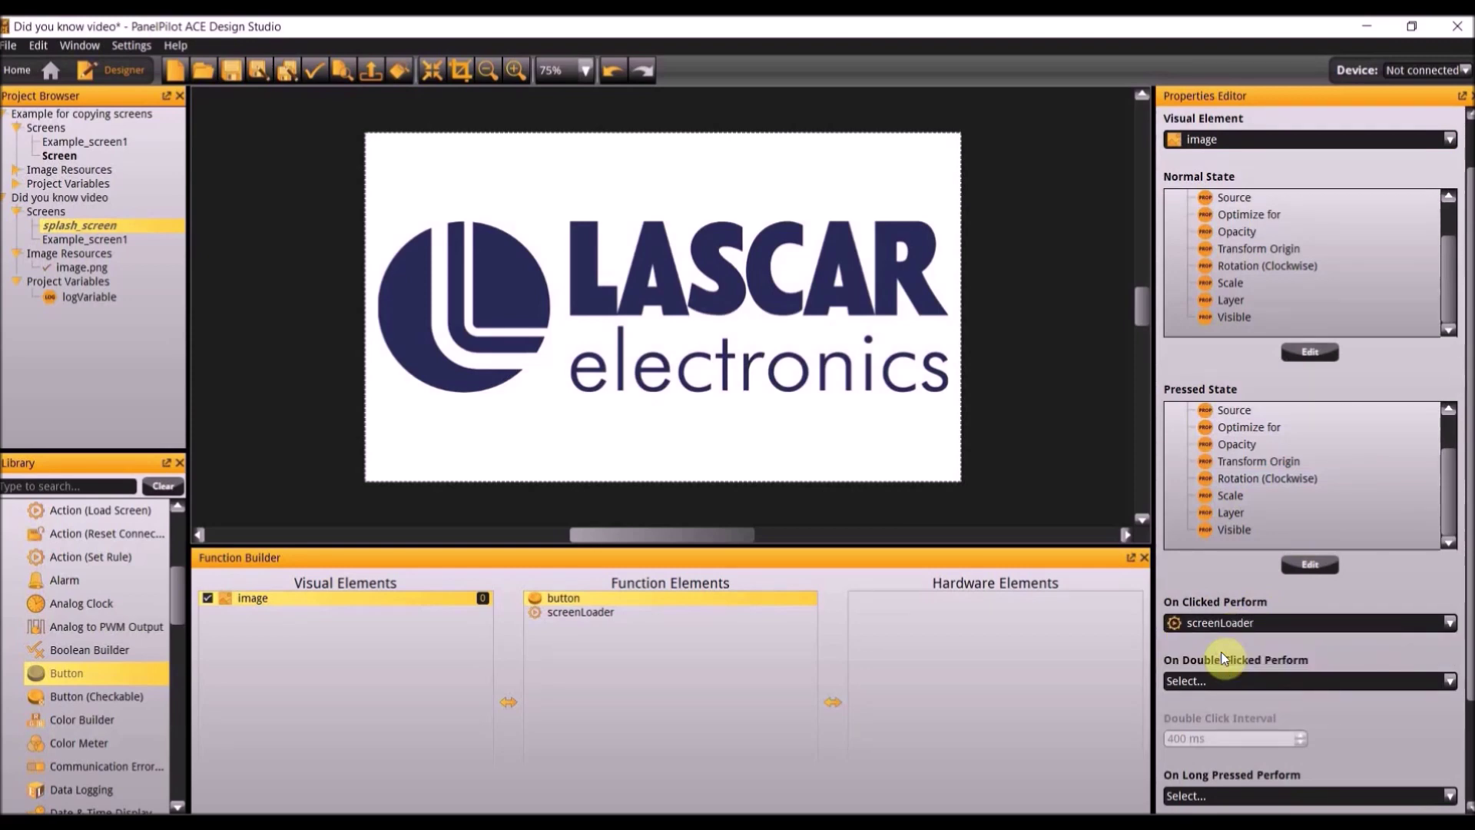
{"action": "left_click", "coordinate": [8, 46]}
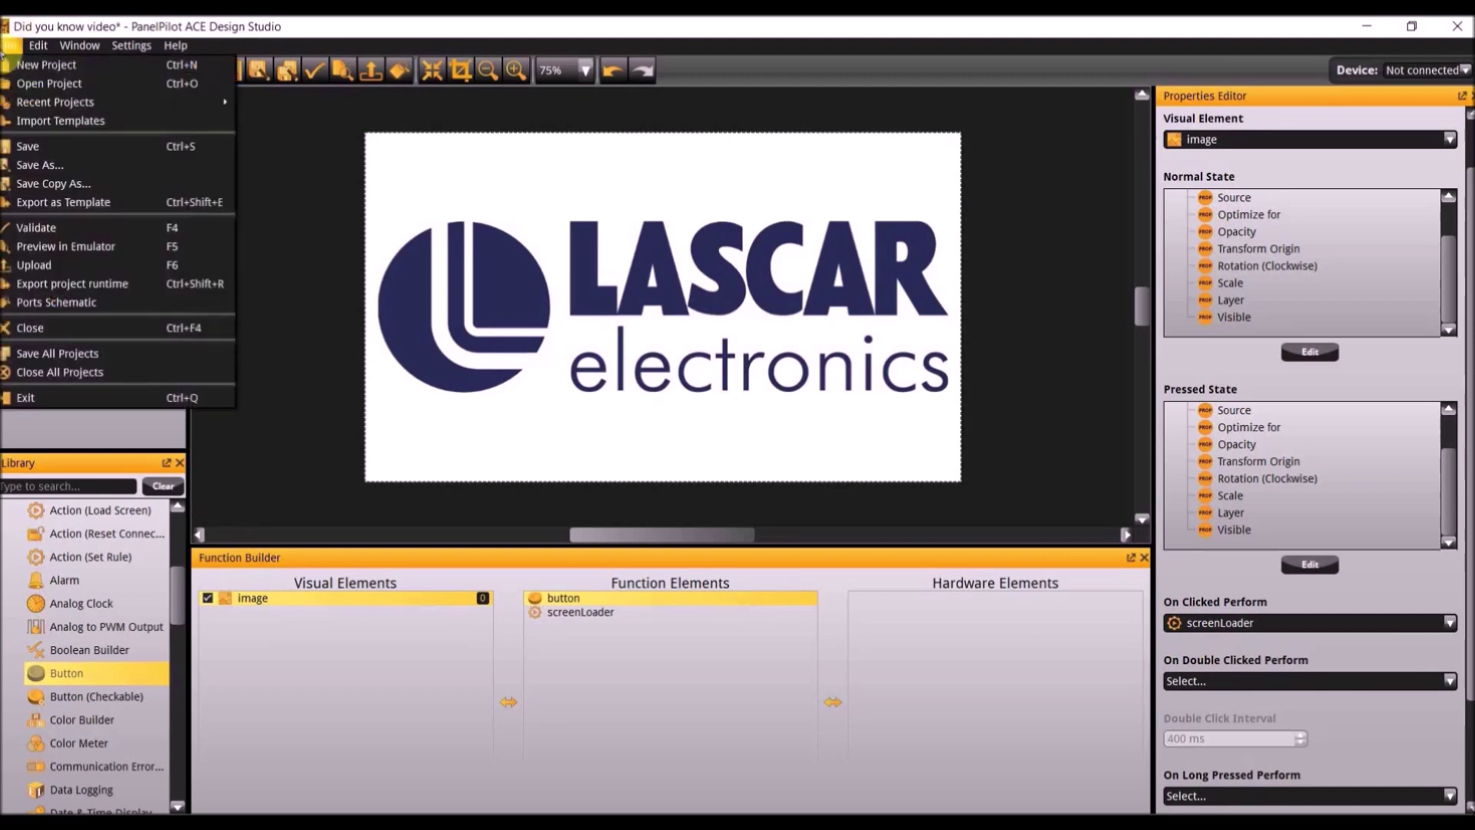
{"action": "left_click", "coordinate": [69, 248]}
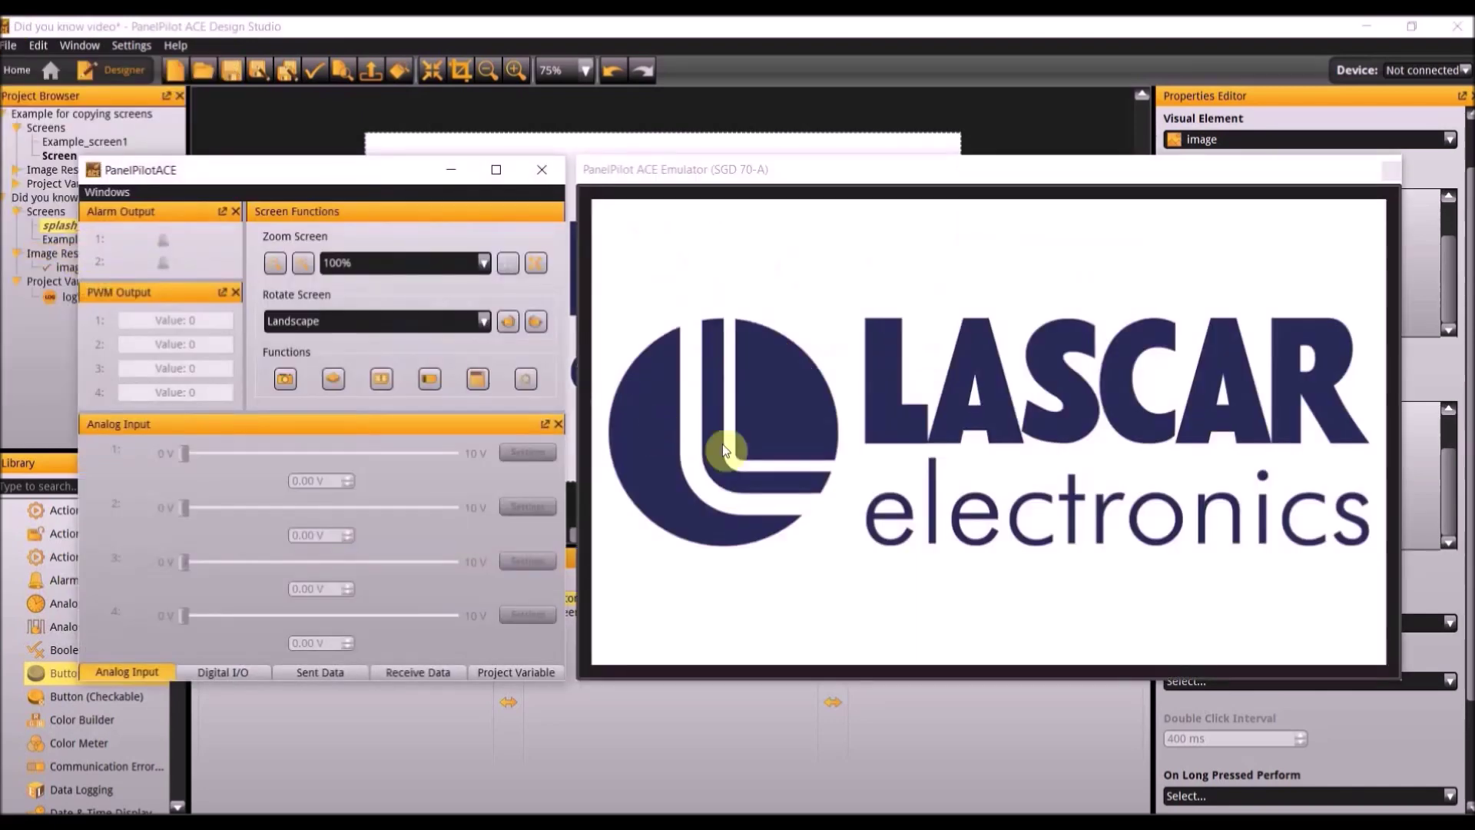
{"action": "left_click", "coordinate": [724, 448]}
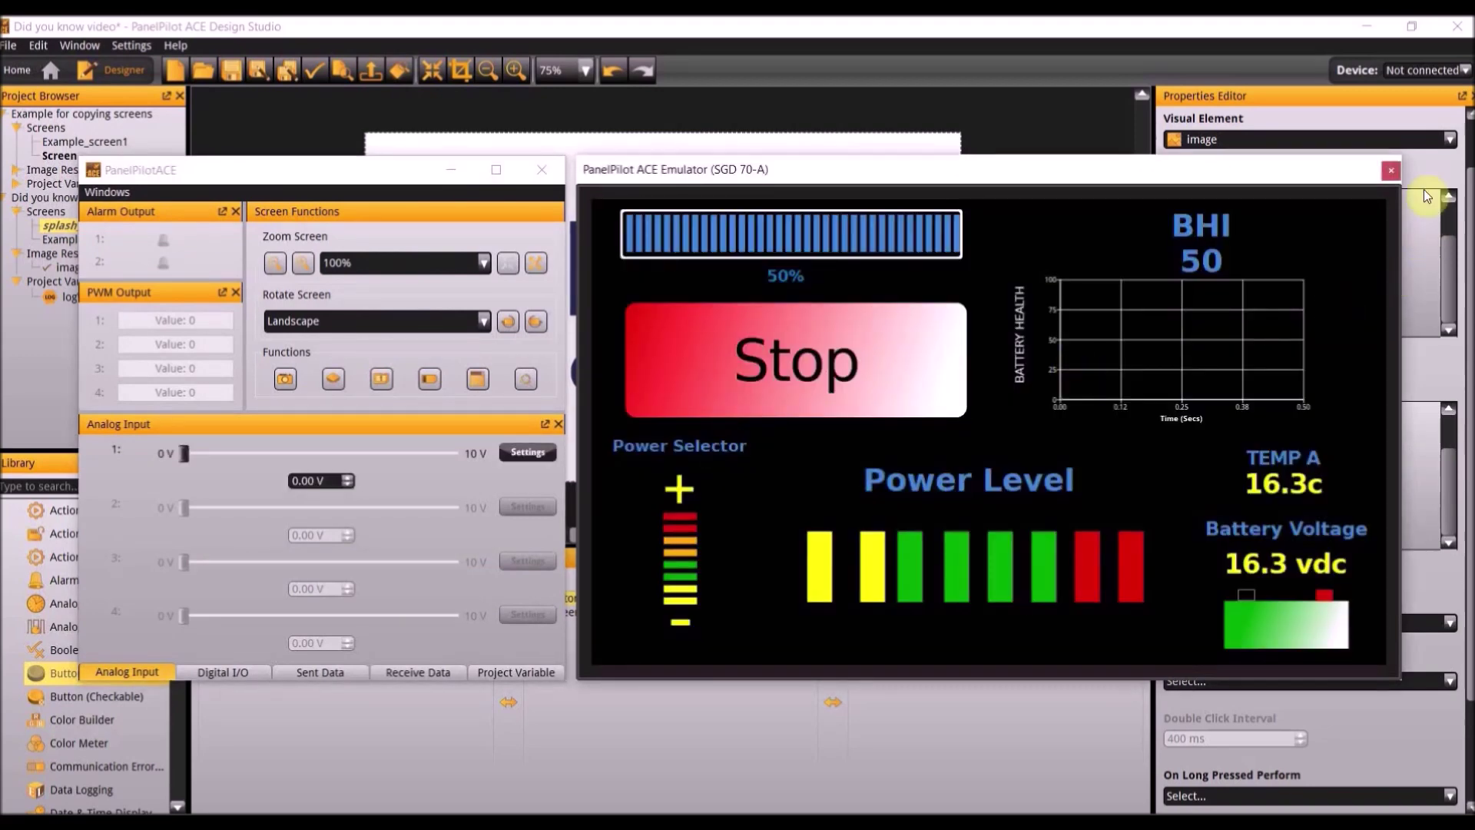
{"action": "left_click", "coordinate": [1392, 172]}
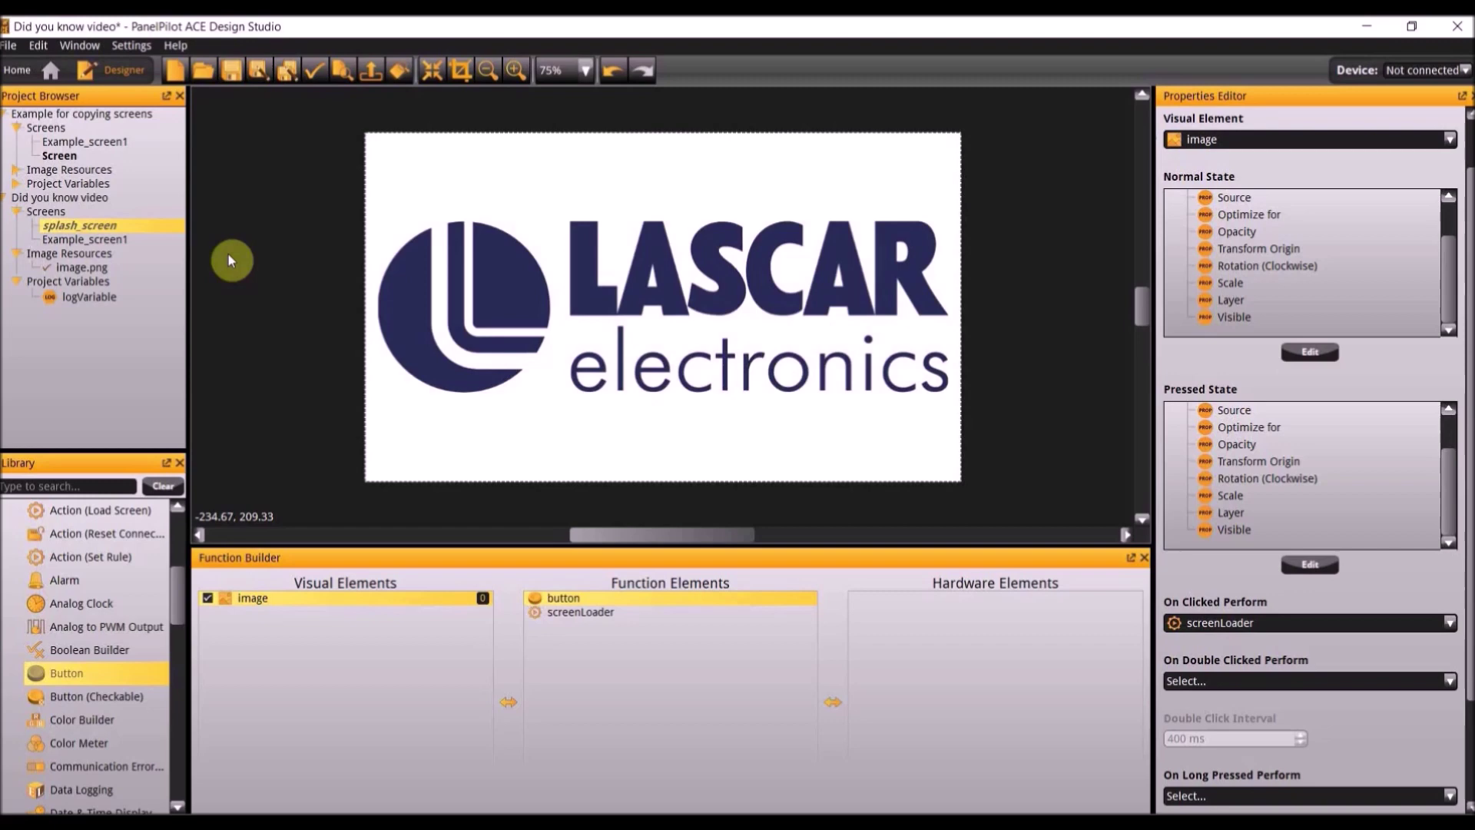
{"action": "left_click", "coordinate": [520, 283]}
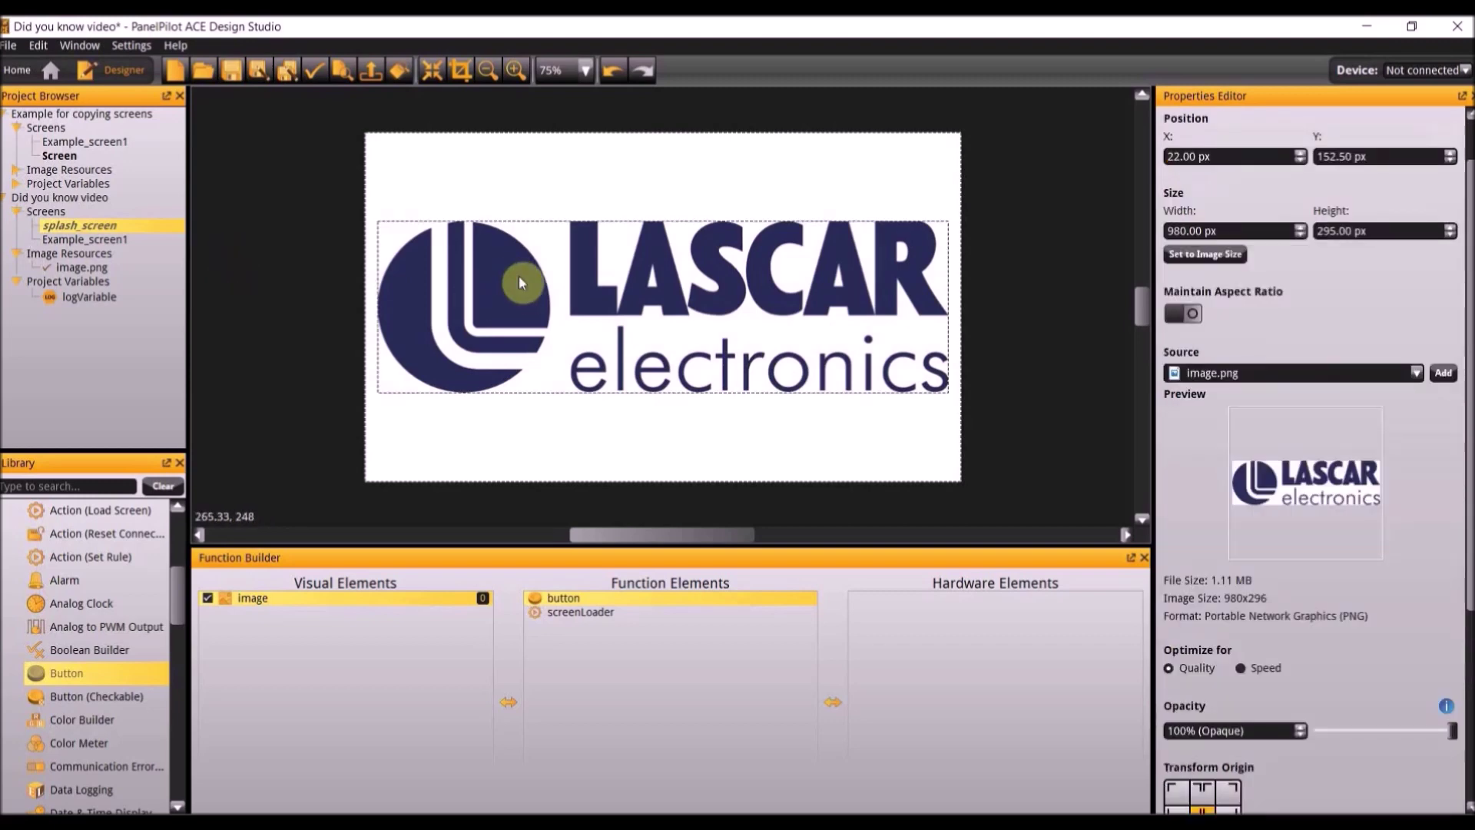
{"action": "right_click", "coordinate": [520, 283]}
{"action": "mouse_move", "coordinate": [556, 378]}
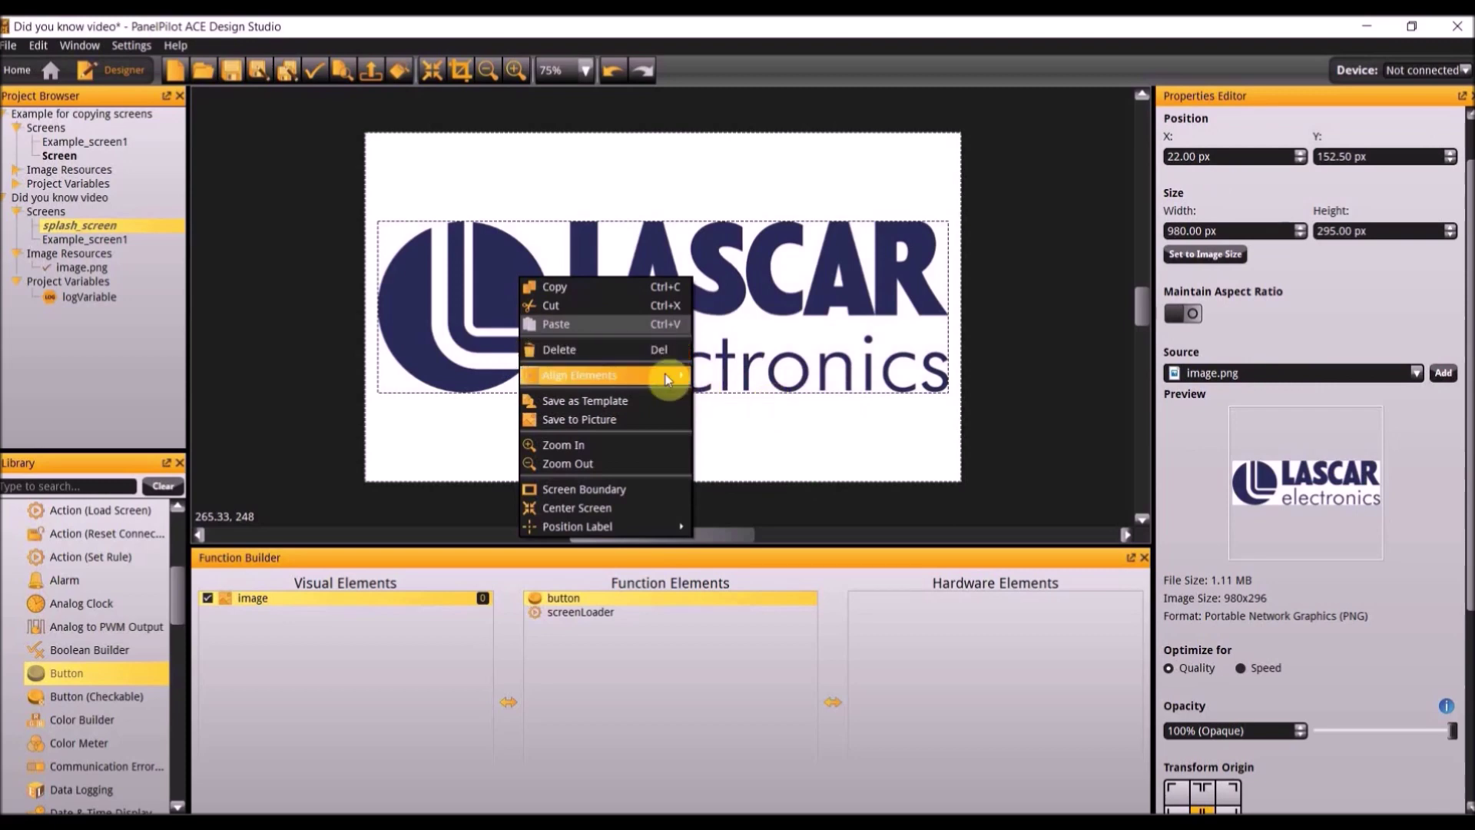
{"action": "mouse_move", "coordinate": [668, 380]}
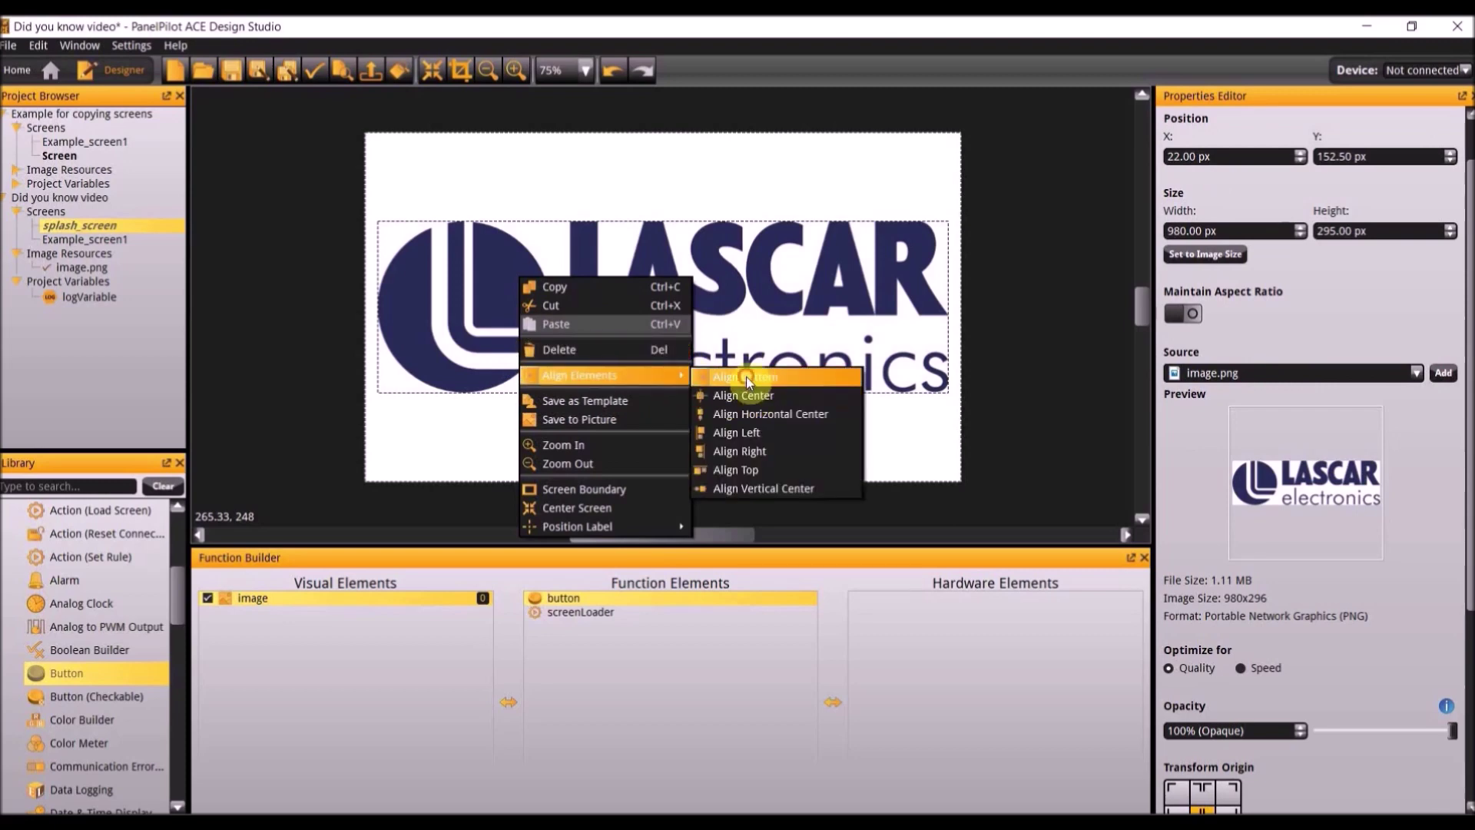
{"action": "left_click", "coordinate": [746, 377]}
{"action": "right_click", "coordinate": [676, 355]}
{"action": "right_click", "coordinate": [543, 362]}
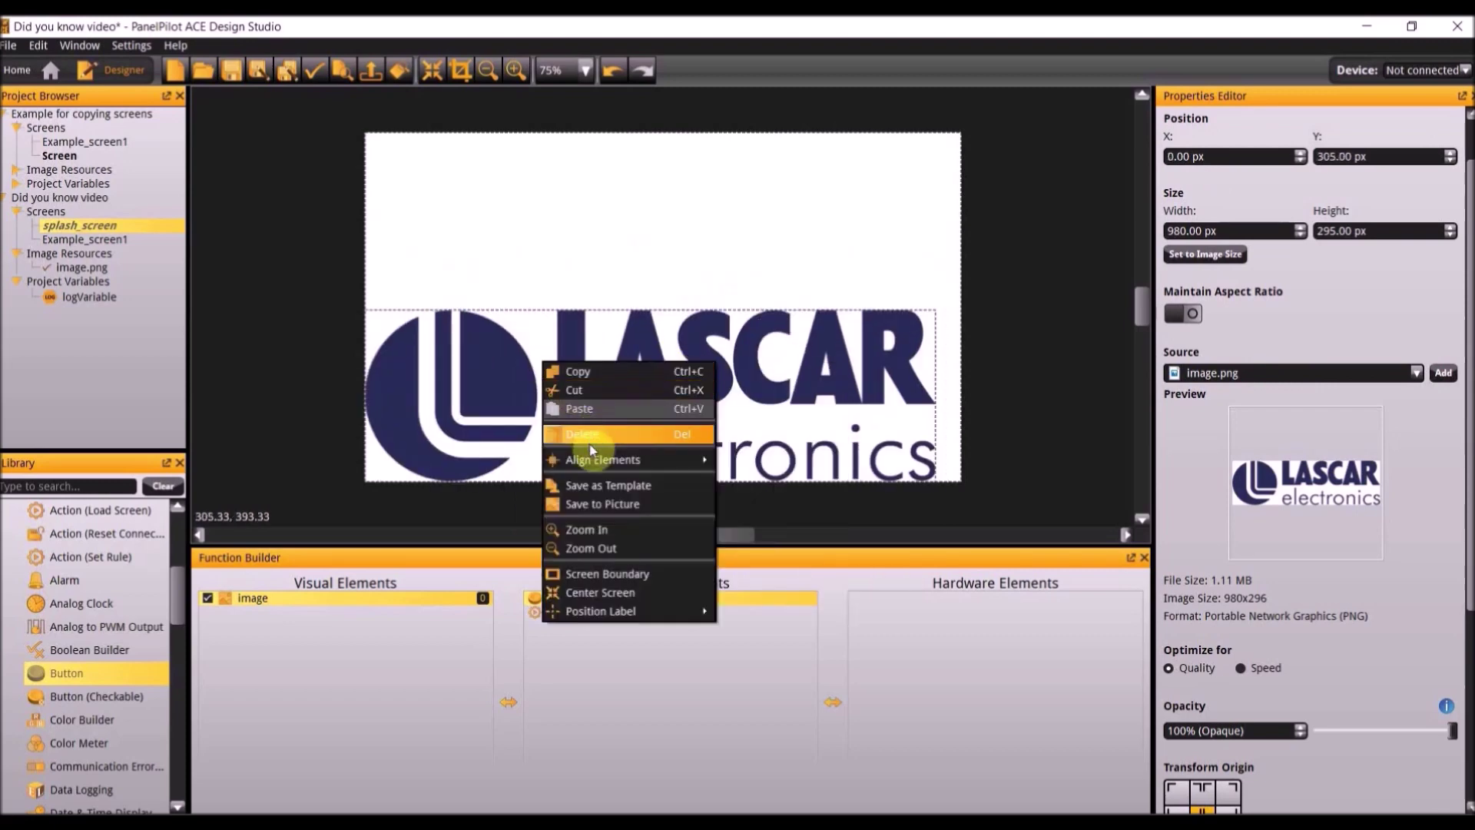
{"action": "mouse_move", "coordinate": [587, 458]}
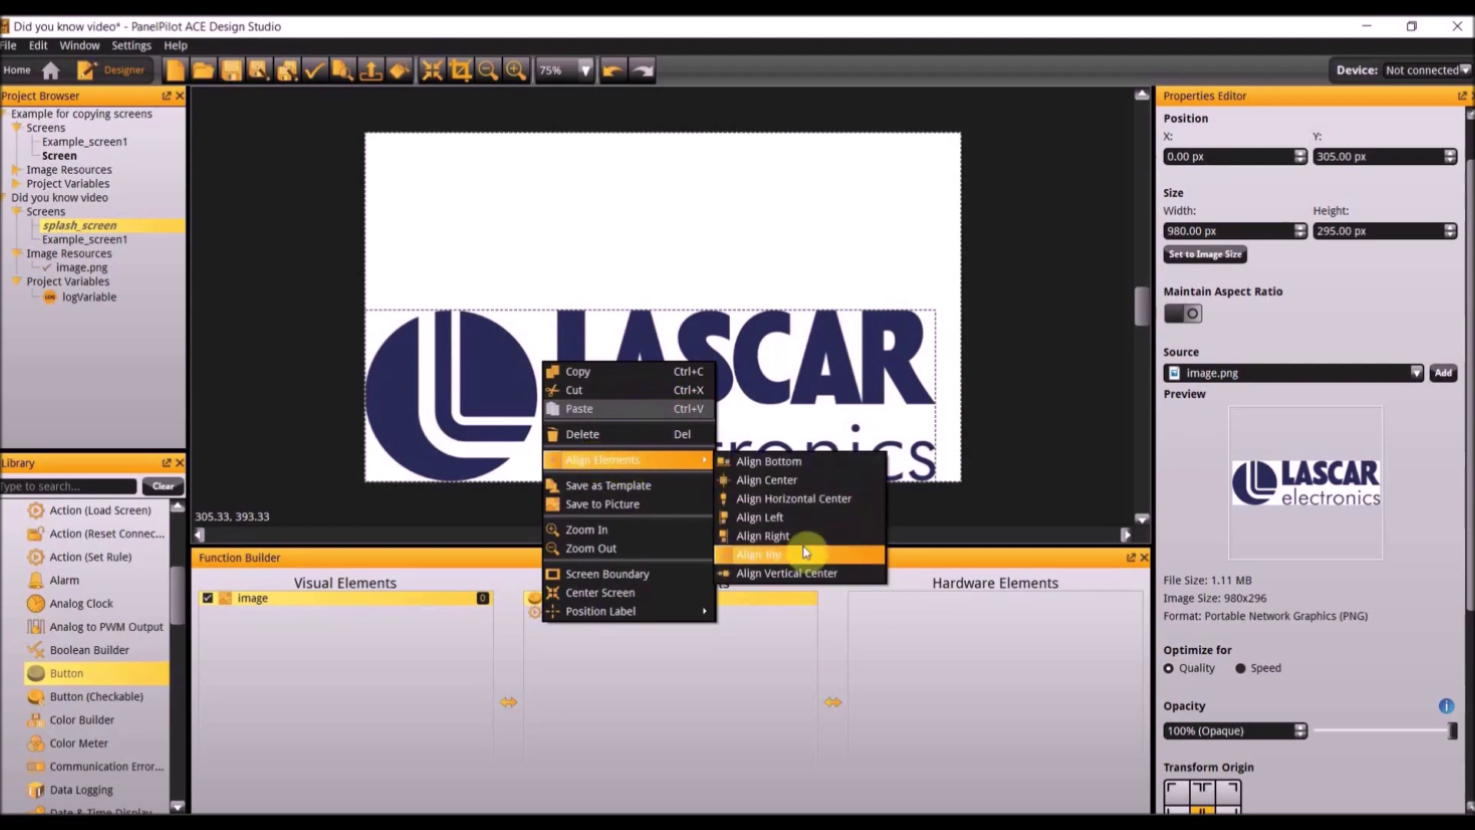
{"action": "left_click", "coordinate": [781, 482]}
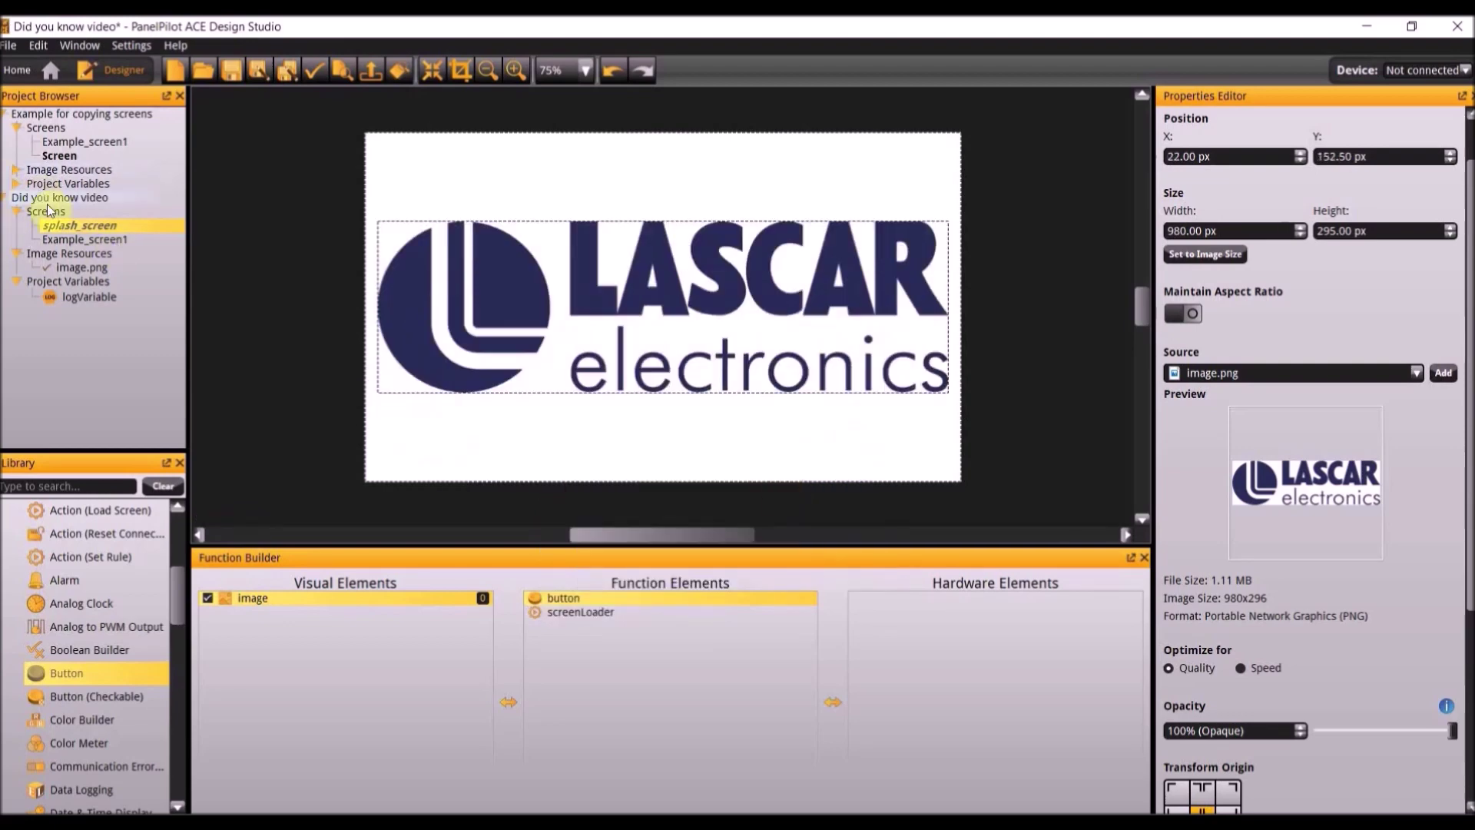
{"action": "left_click", "coordinate": [54, 240]}
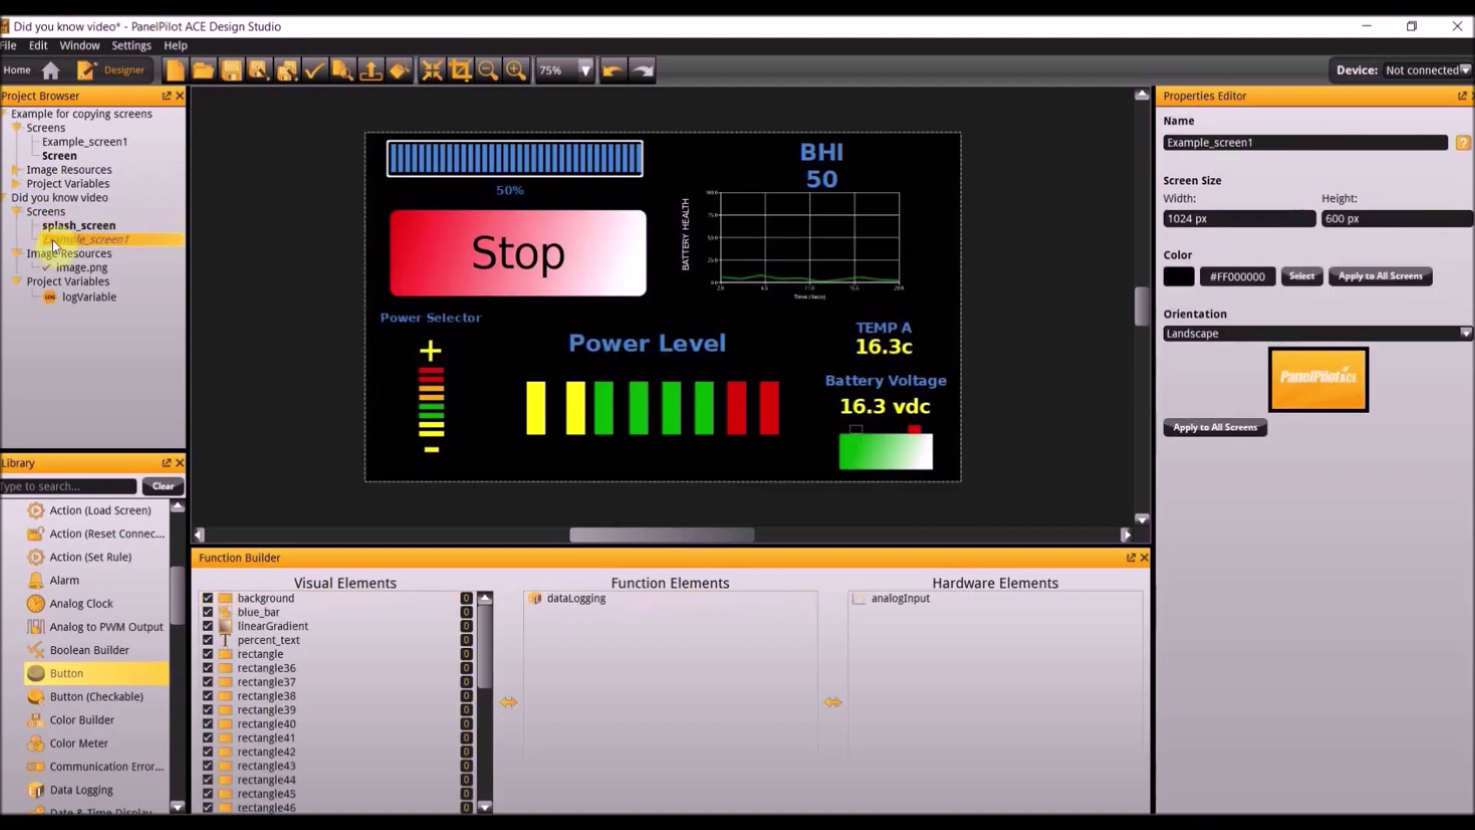
Select the two yellow bars and the first green bar and distribute them horizontally.
{"action": "left_click", "coordinate": [535, 407]}
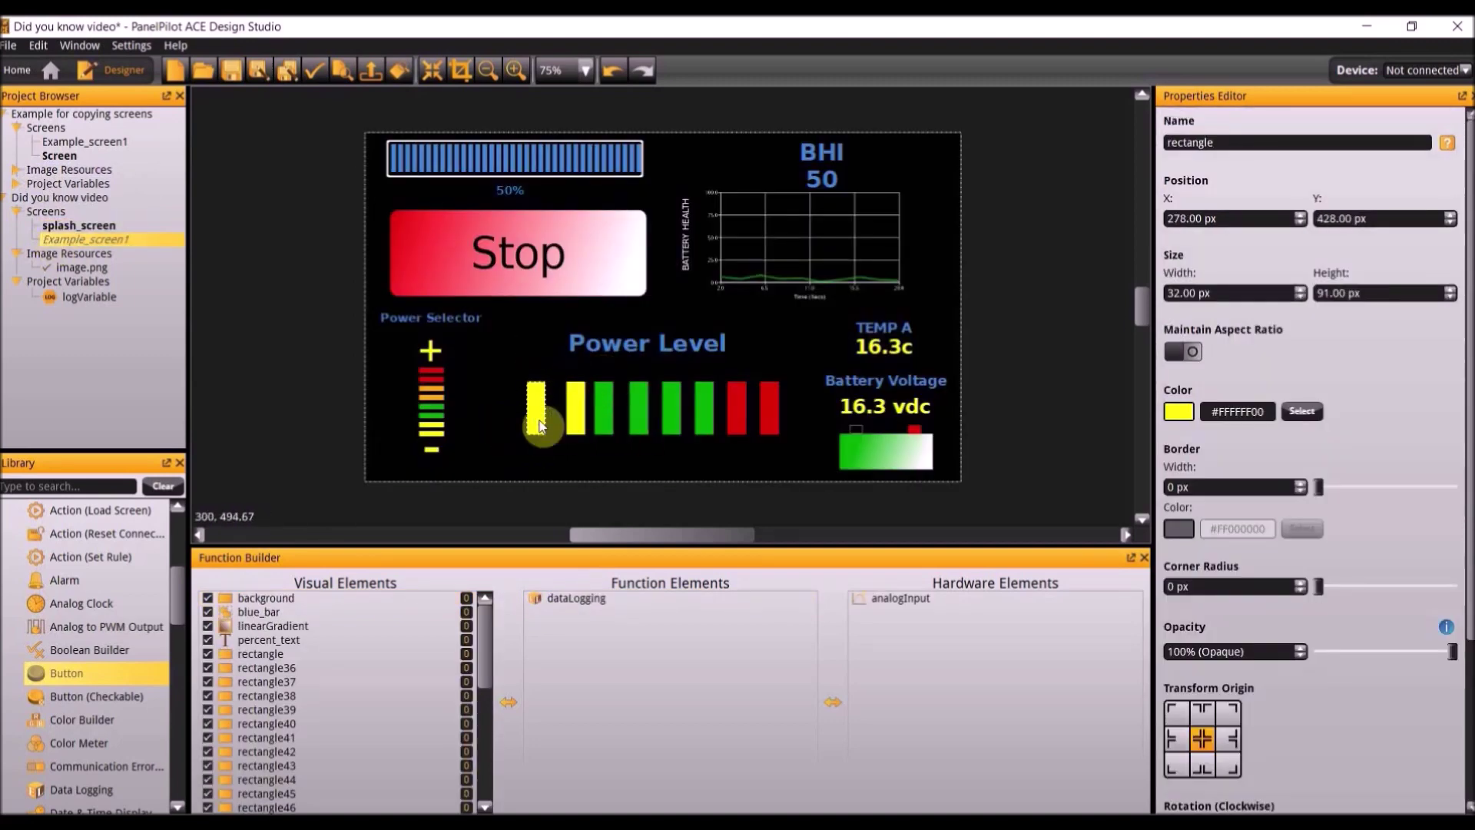
{"action": "left_click", "coordinate": [576, 427], "text": "ctrl"}
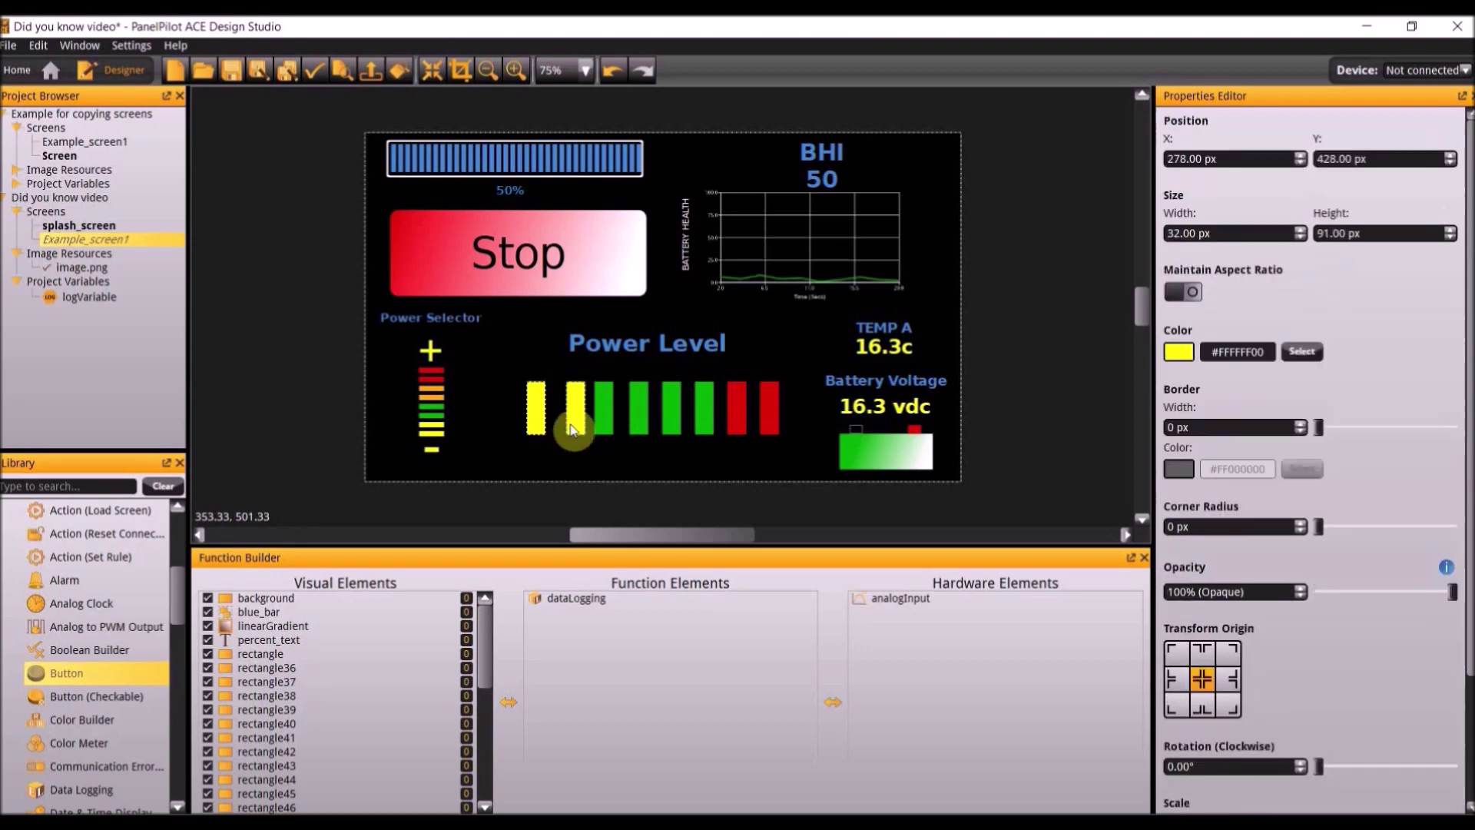
{"action": "left_click", "coordinate": [615, 426], "text": "ctrl"}
{"action": "right_click", "coordinate": [614, 427]}
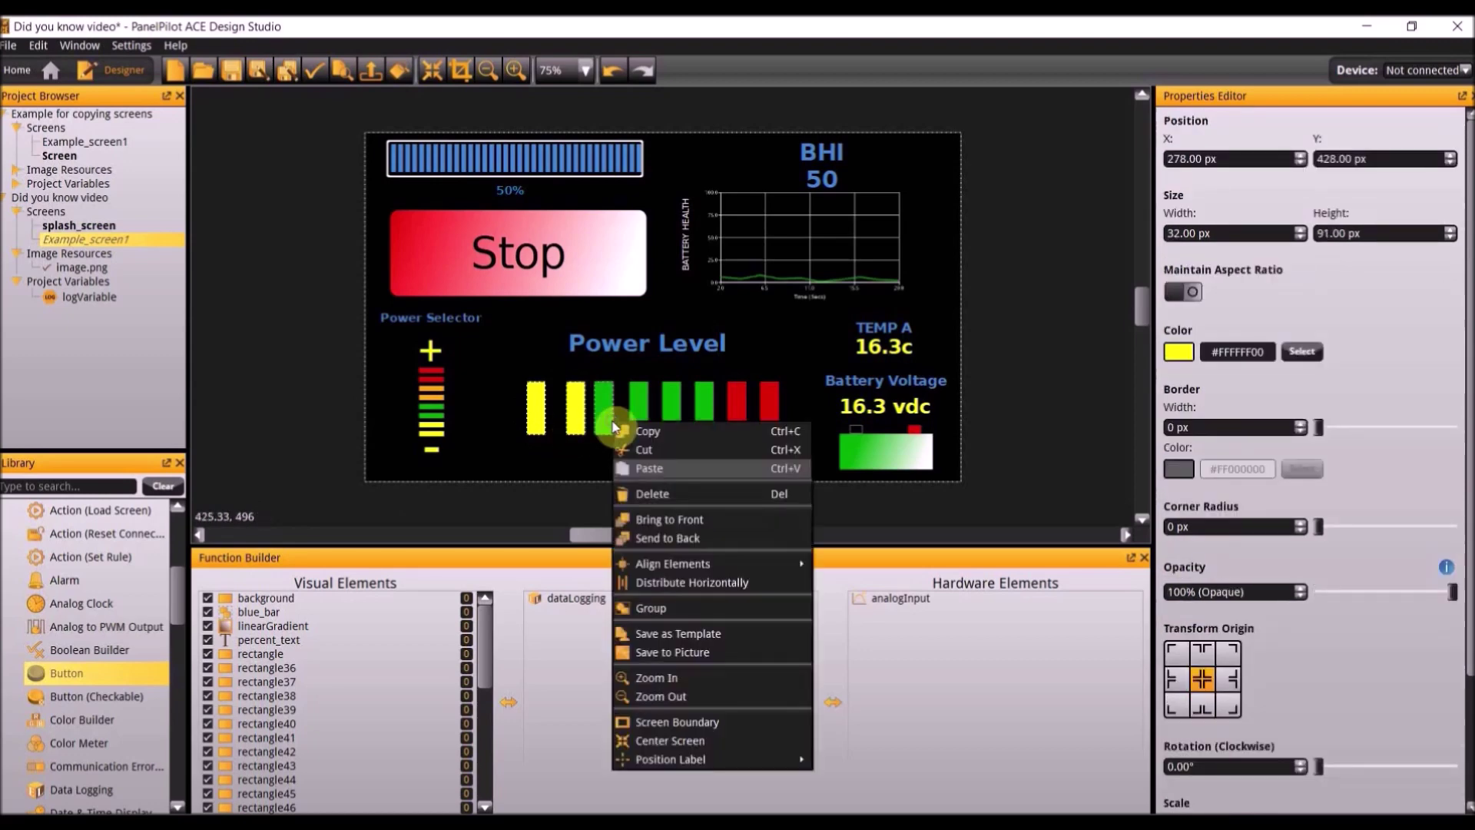
{"action": "left_click", "coordinate": [693, 587]}
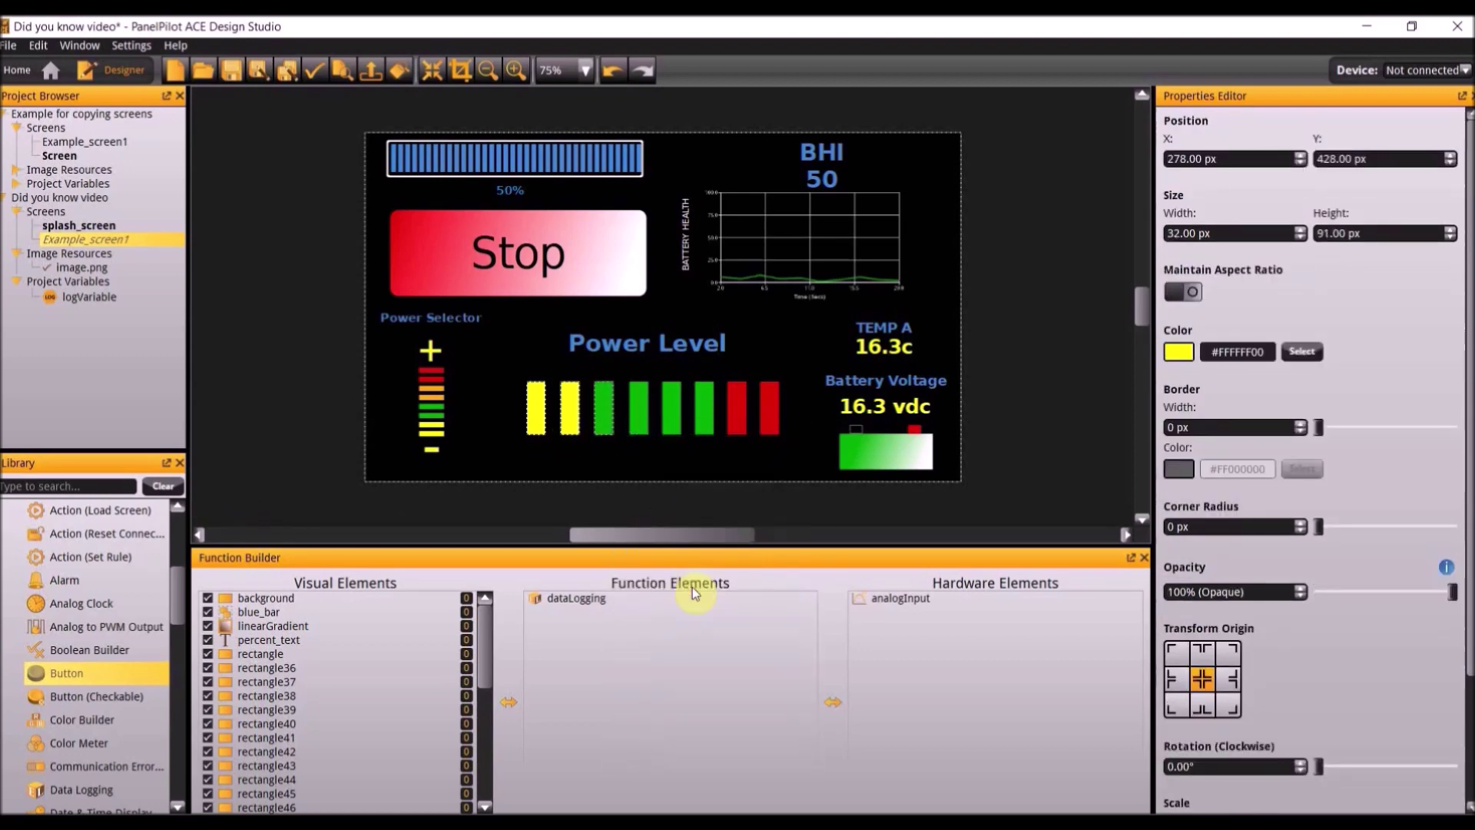
{"action": "left_click", "coordinate": [989, 435]}
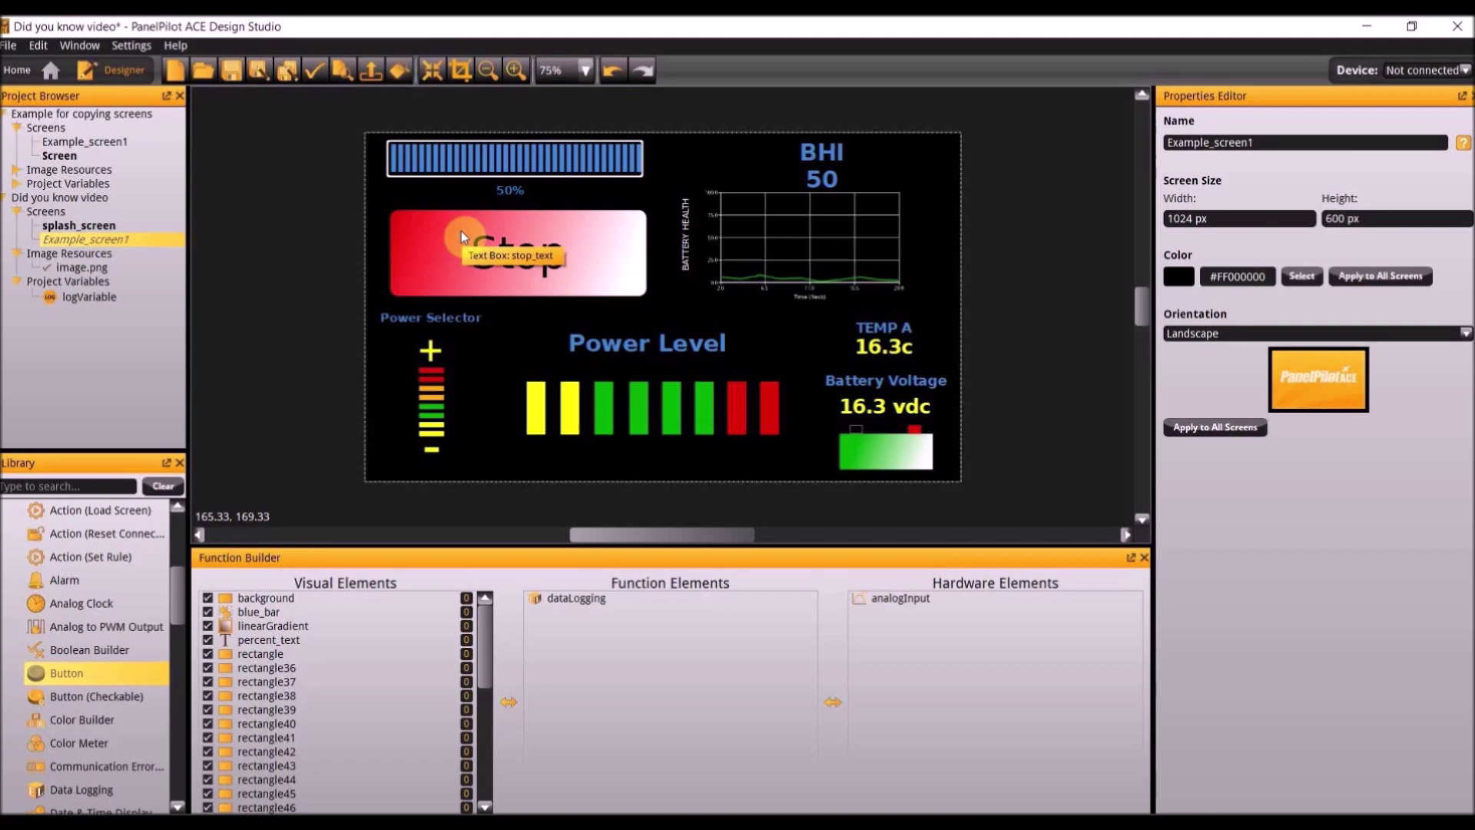
{"action": "left_click", "coordinate": [80, 47]}
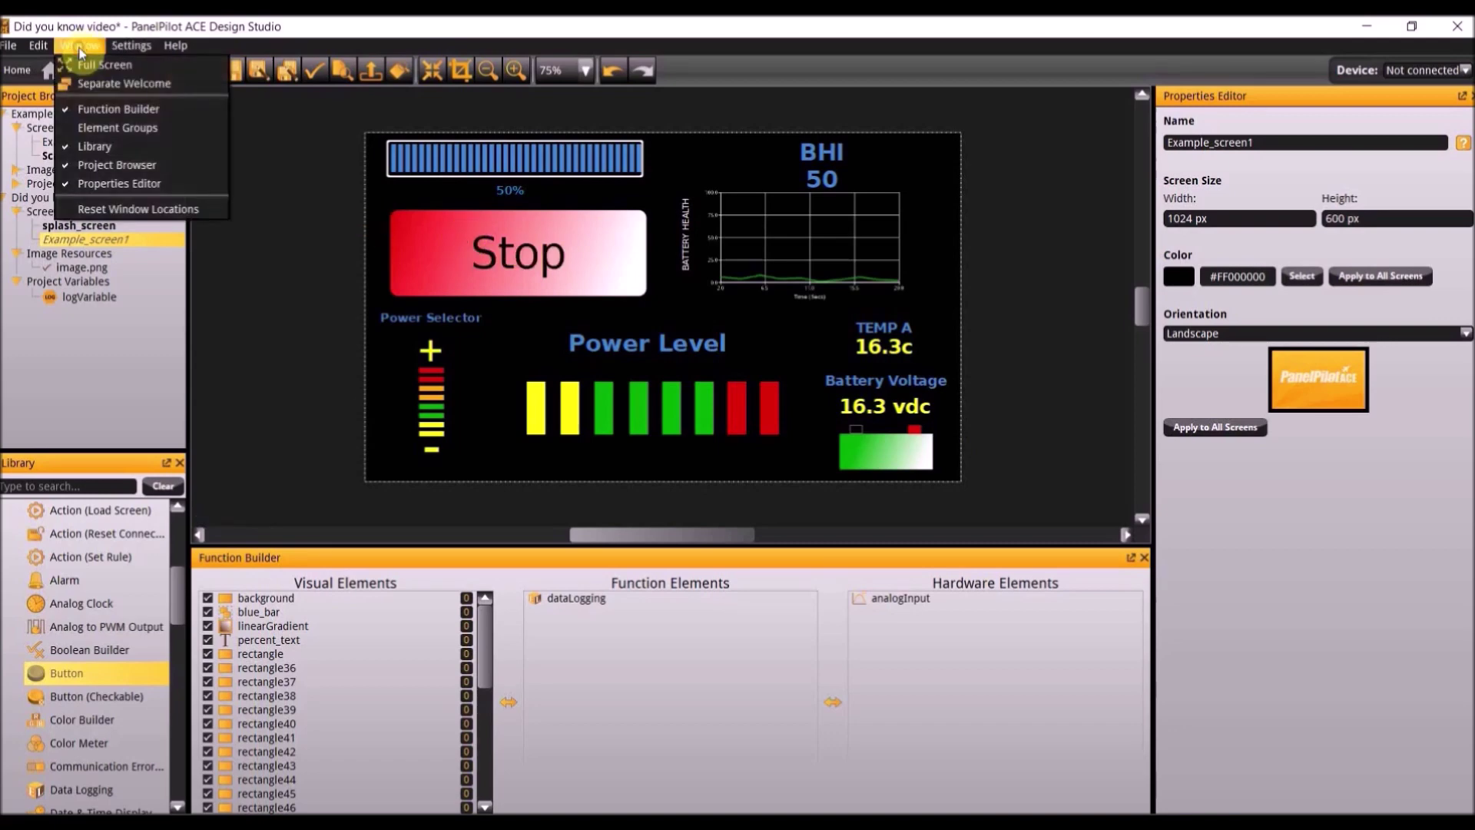
{"action": "left_click", "coordinate": [92, 132]}
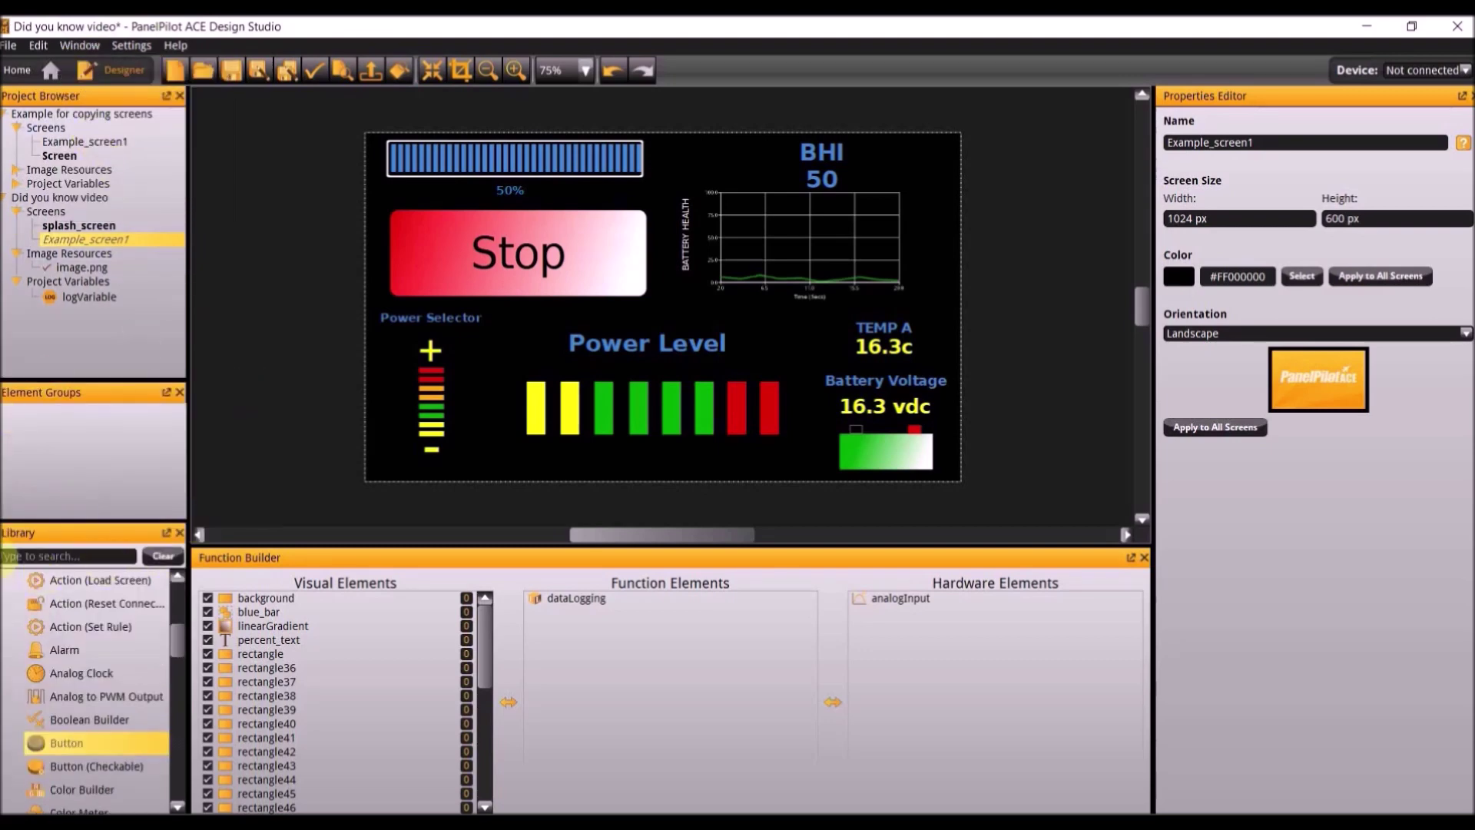
{"action": "left_click", "coordinate": [276, 695]}
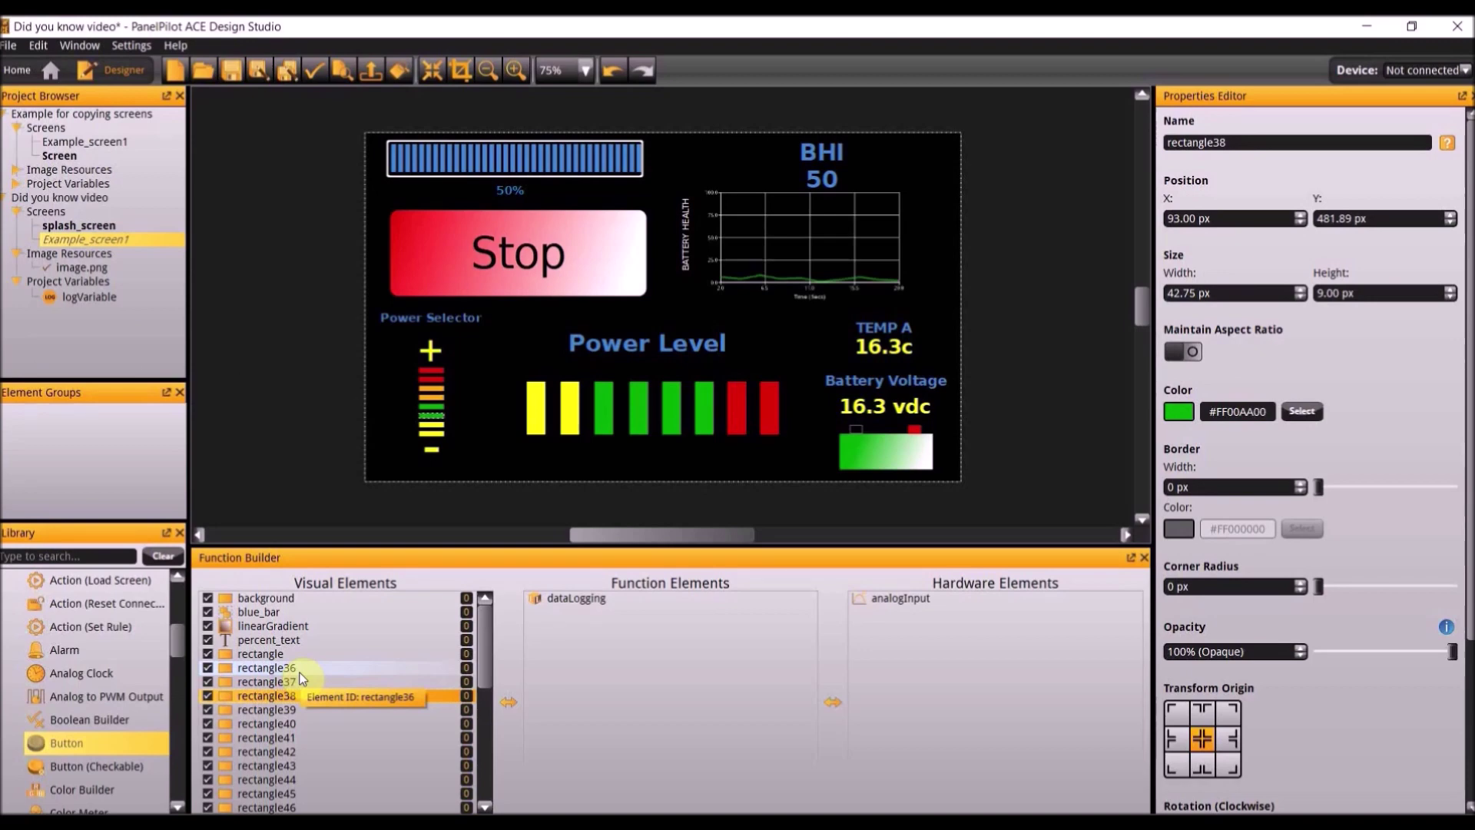
Select rectangle36 through rectangle43 and create an element filter from them.
{"action": "left_click", "coordinate": [298, 670]}
{"action": "left_click_drag", "start_coordinate": [298, 671], "coordinate": [295, 762]}
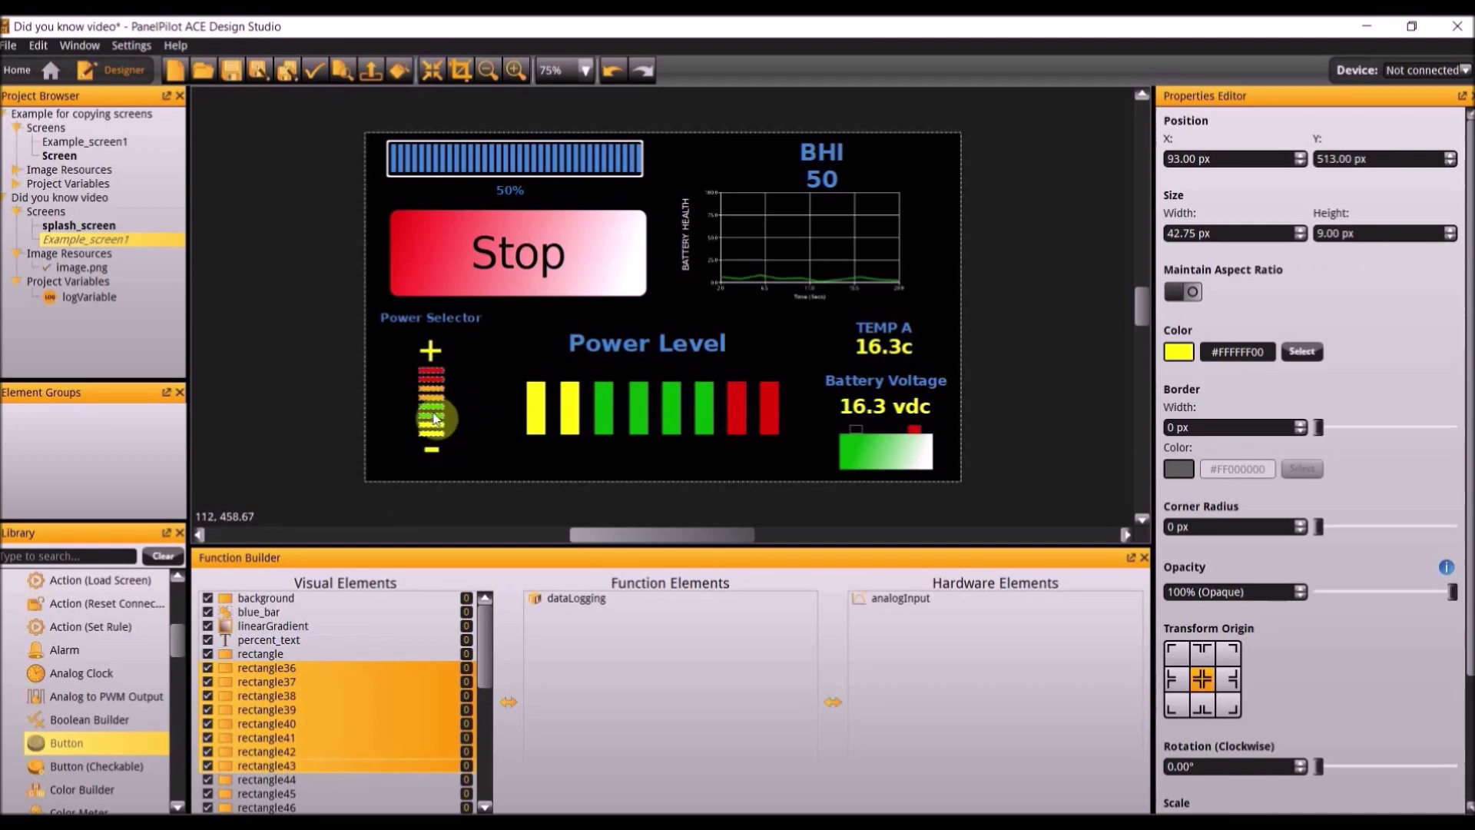
{"action": "right_click", "coordinate": [306, 704]}
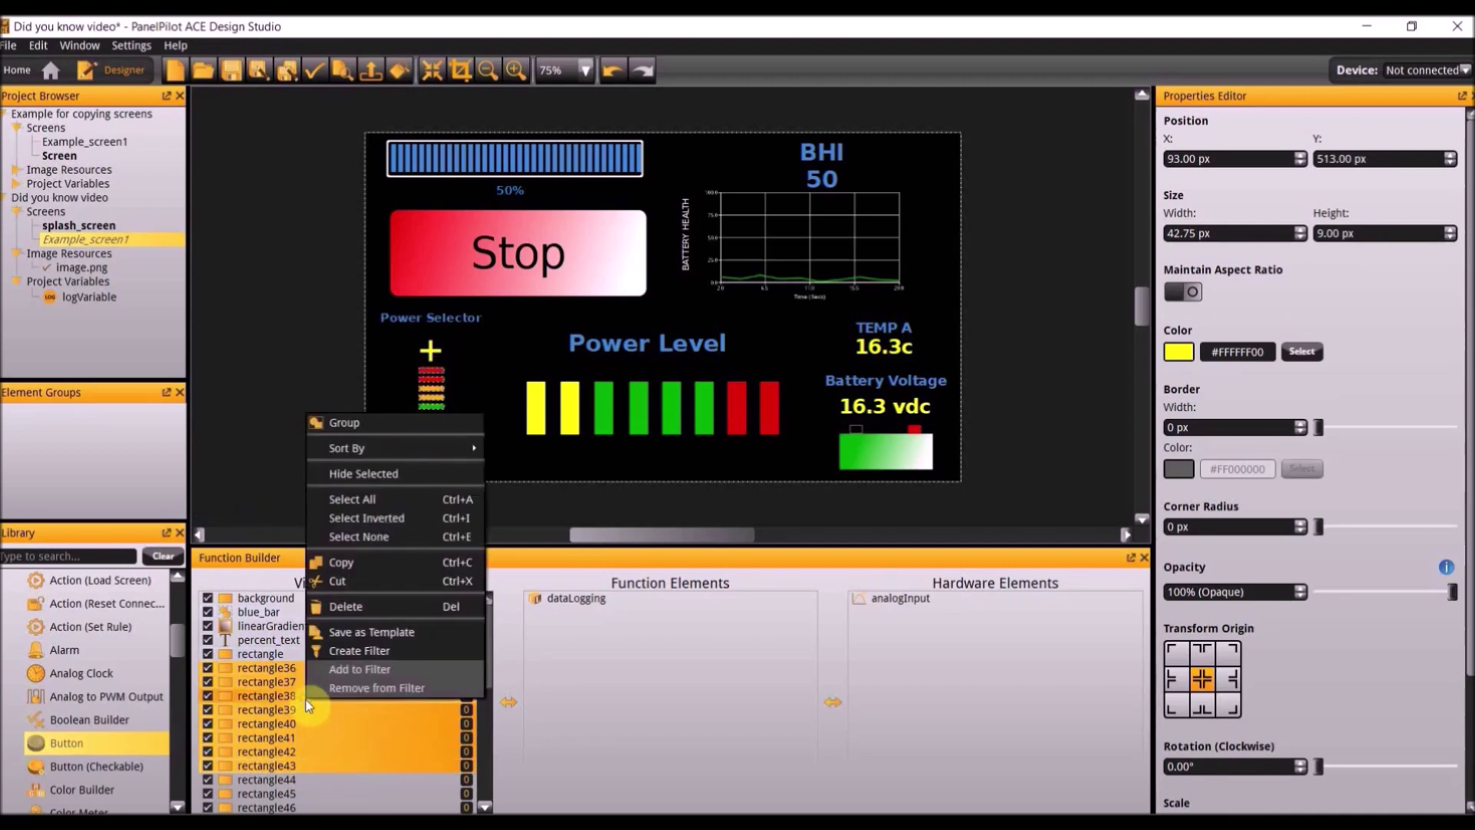
{"action": "left_click", "coordinate": [375, 654]}
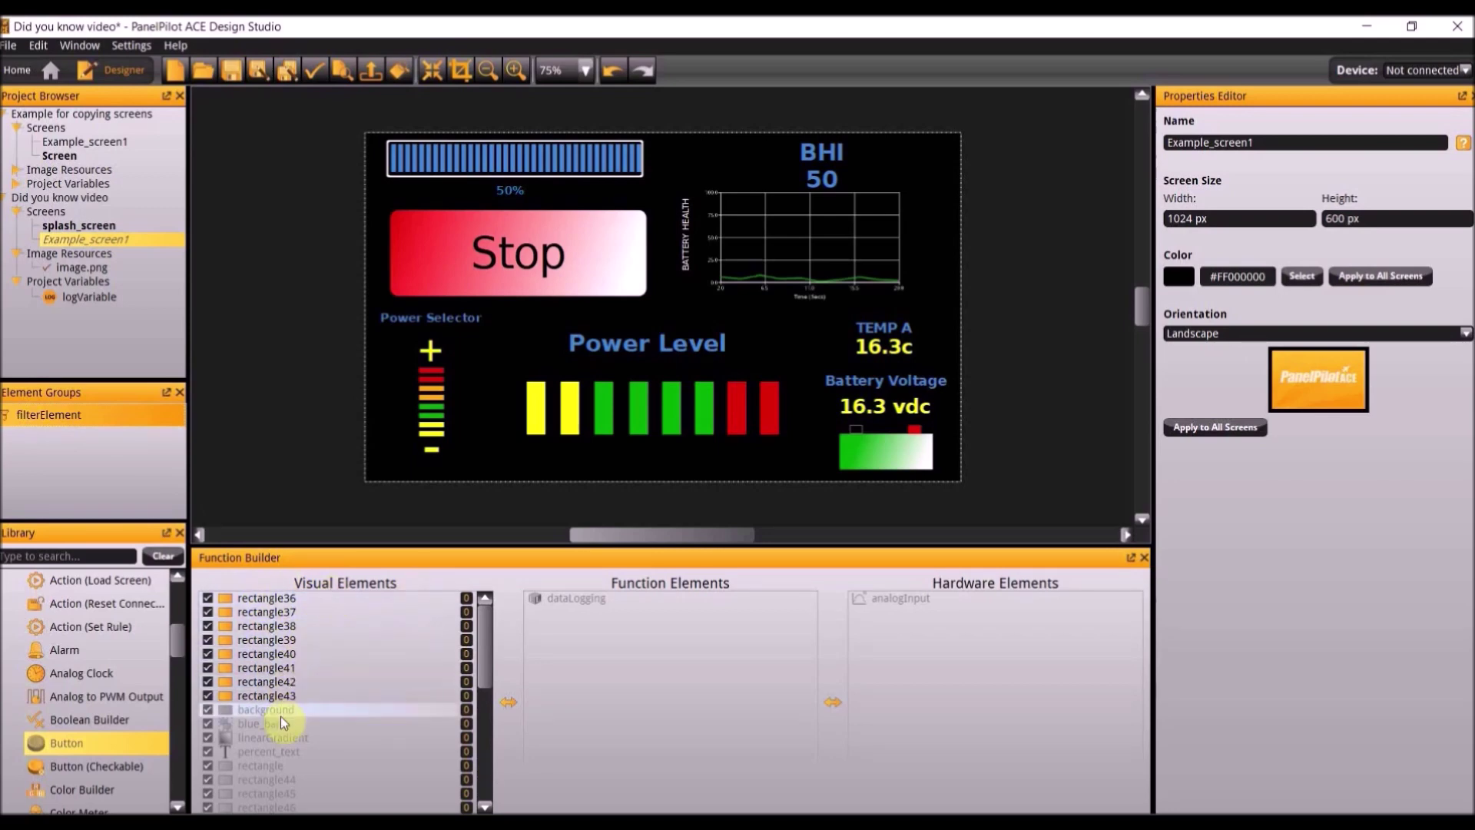
Toggle off the filterElement filter and check rectangle40 in the element list.
{"action": "left_click", "coordinate": [35, 469]}
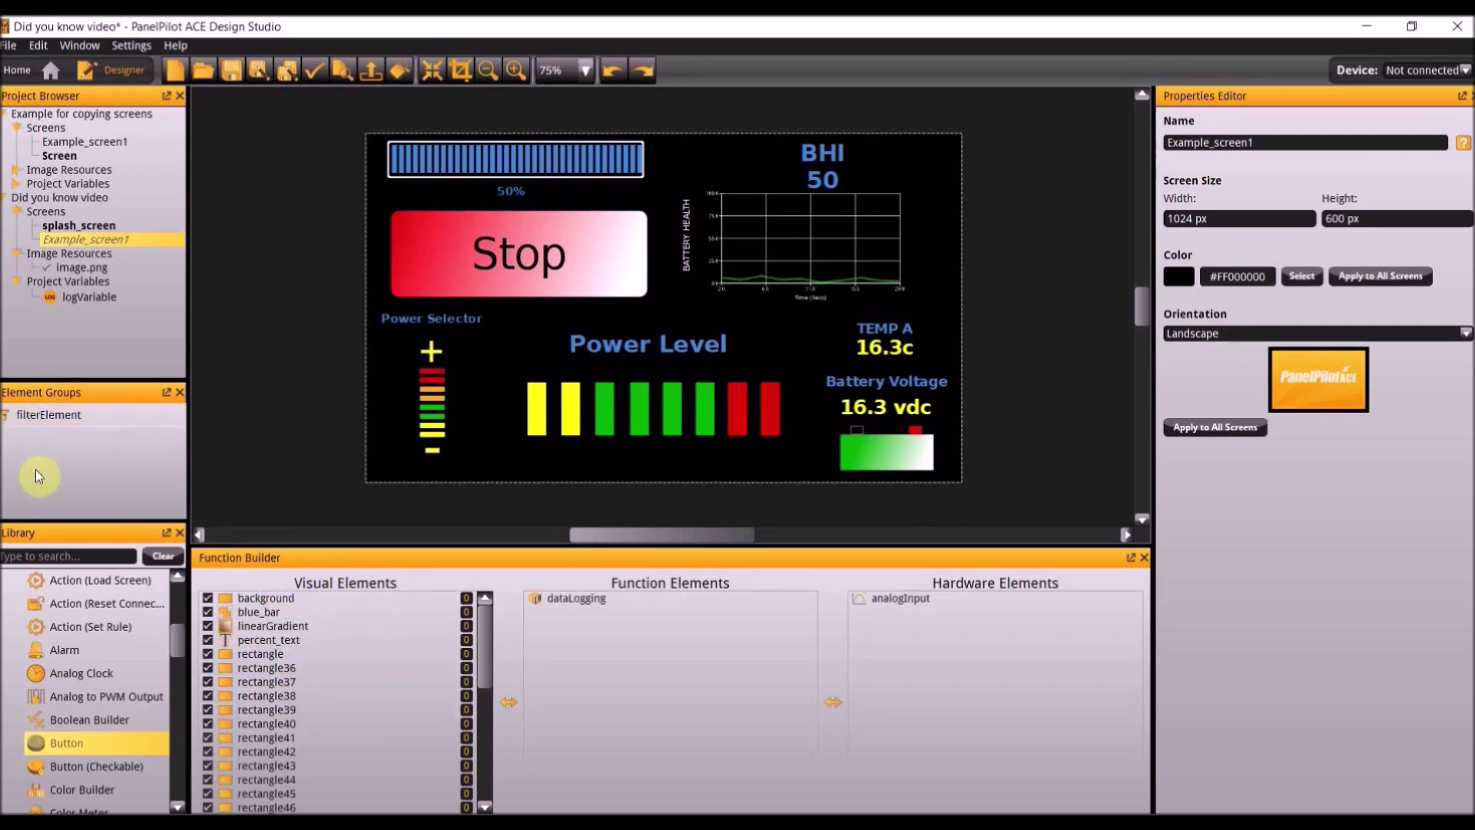
{"action": "scroll", "coordinate": [321, 736], "scroll_direction": "down", "scroll_amount": 7}
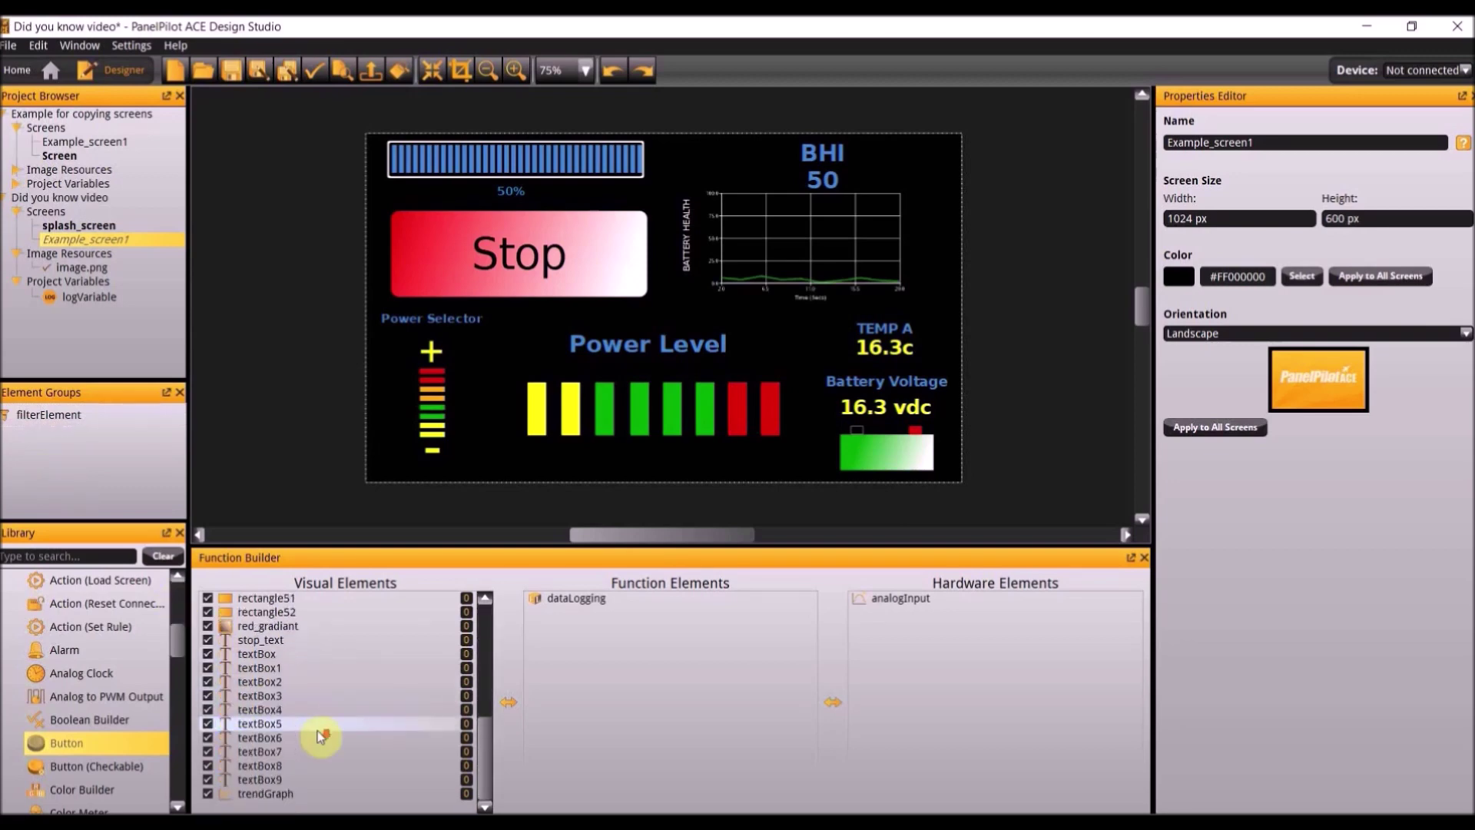
{"action": "scroll", "coordinate": [321, 736], "scroll_direction": "up", "scroll_amount": 7}
{"action": "left_click", "coordinate": [320, 729]}
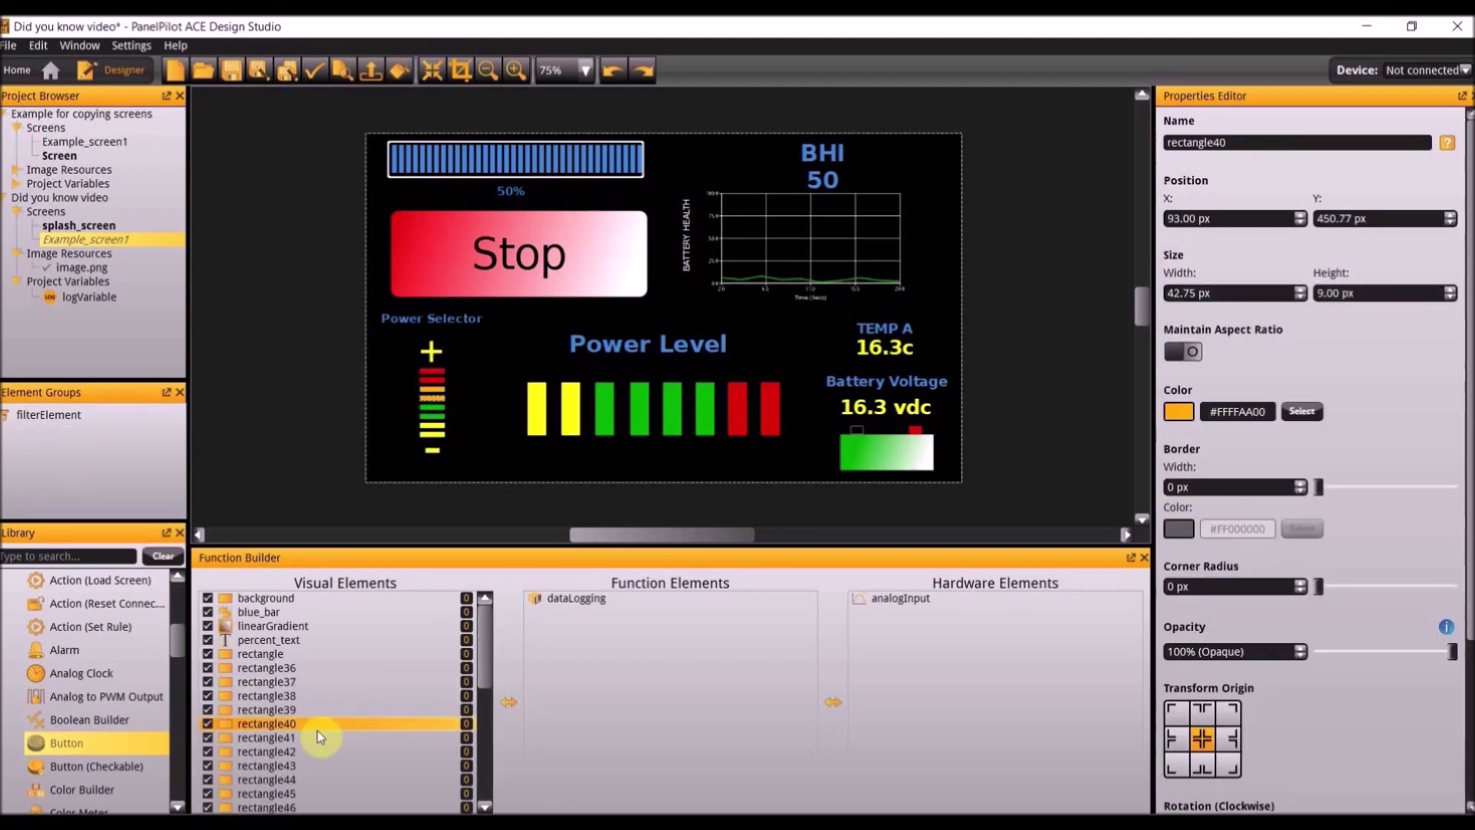
{"action": "left_click", "coordinate": [659, 637]}
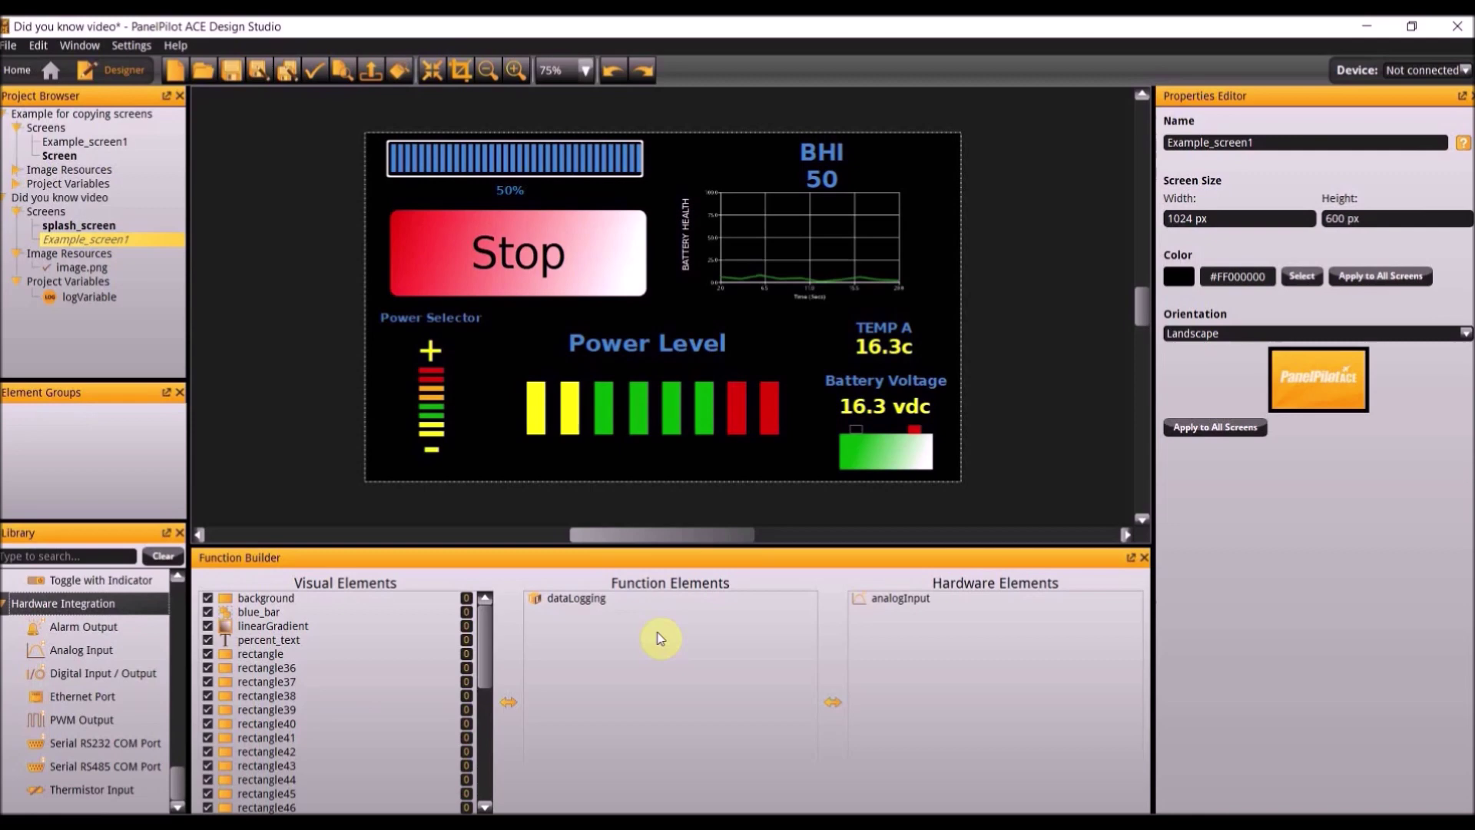
Save the eight selected Power Level bars as template My User Template1, without an image.
{"action": "left_click_drag", "start_coordinate": [506, 401], "coordinate": [777, 411]}
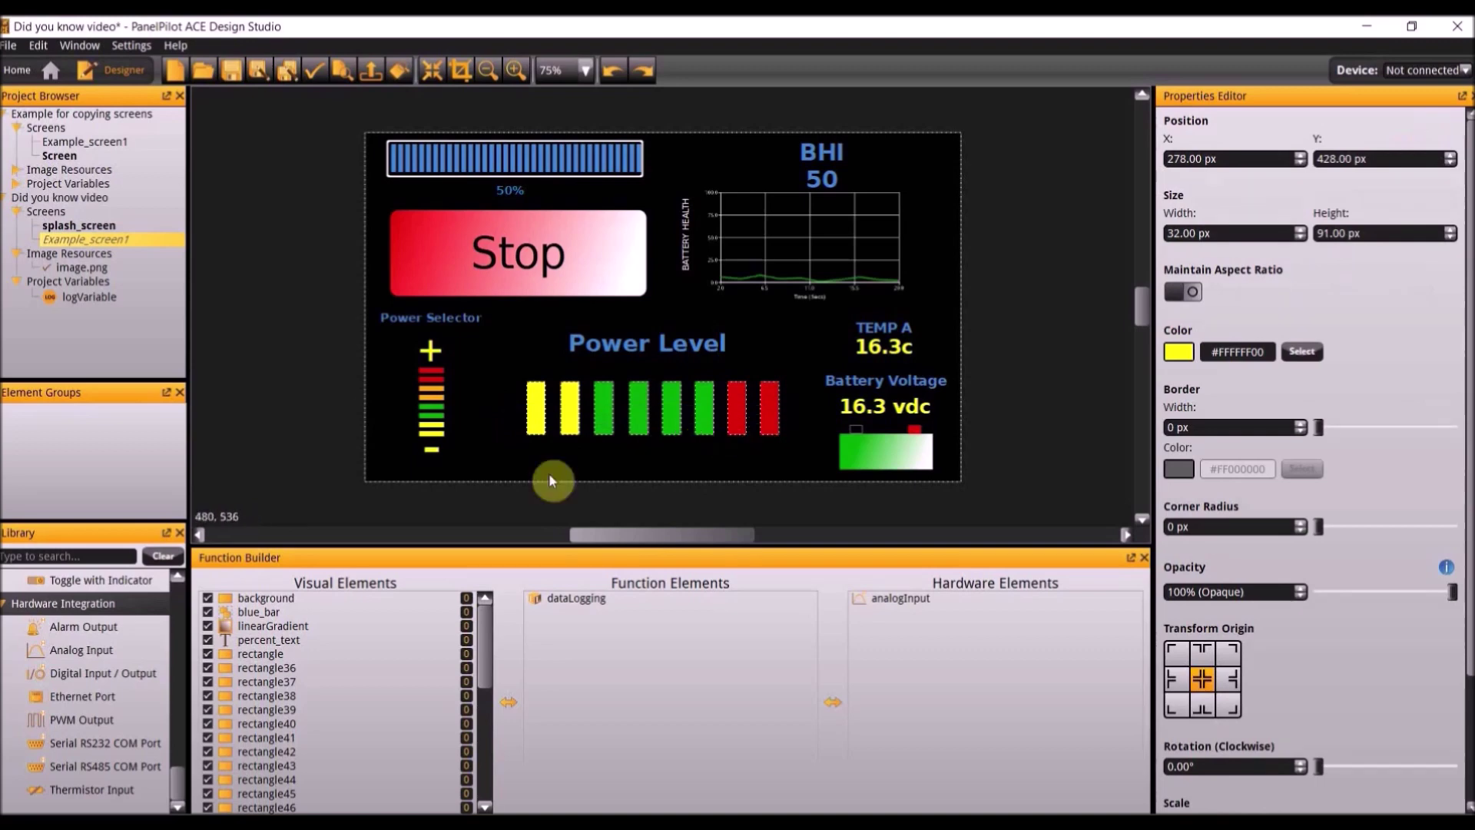
{"action": "right_click", "coordinate": [603, 407]}
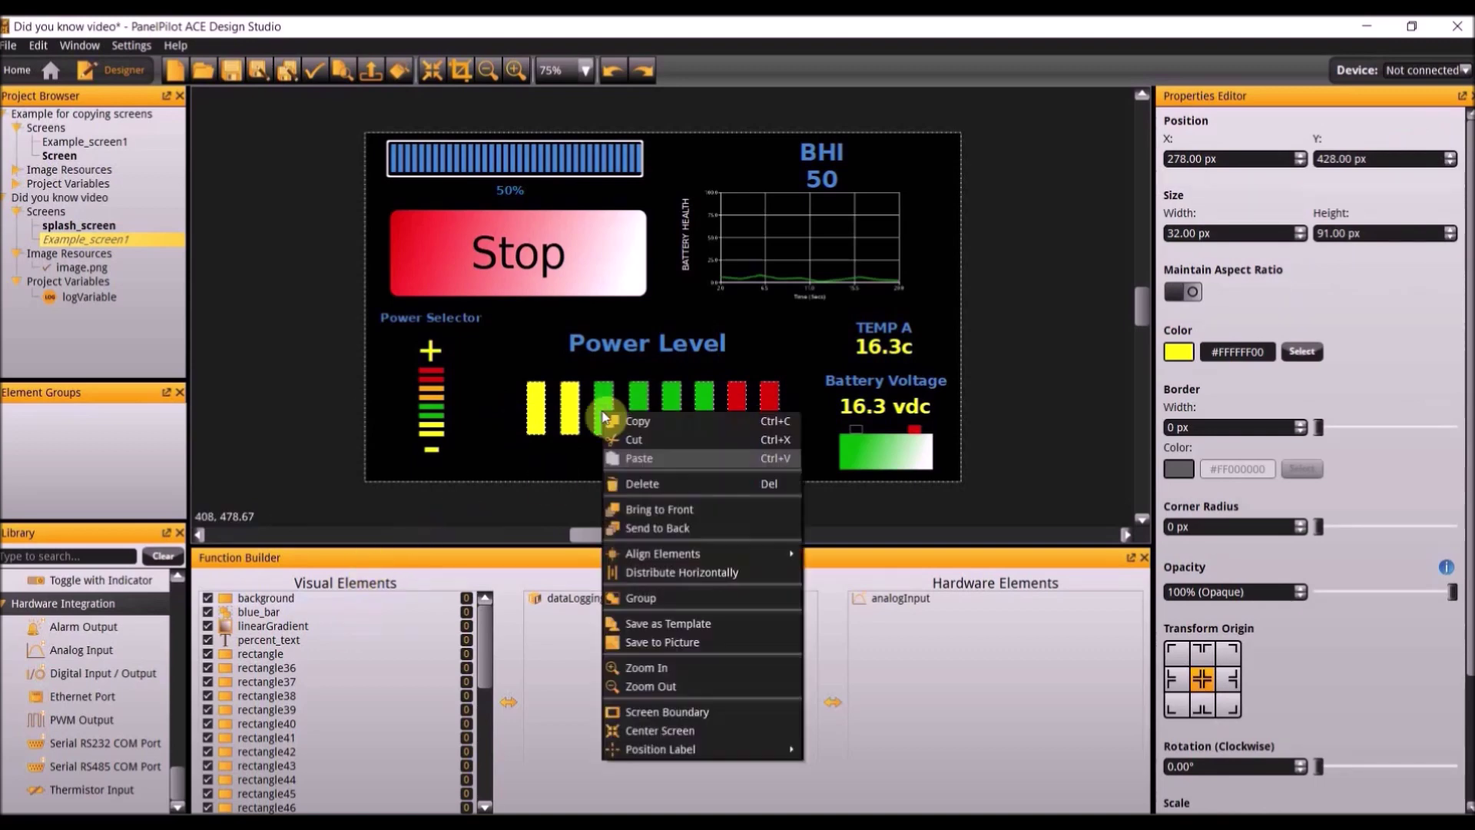
{"action": "left_click", "coordinate": [721, 625]}
{"action": "left_click", "coordinate": [905, 551]}
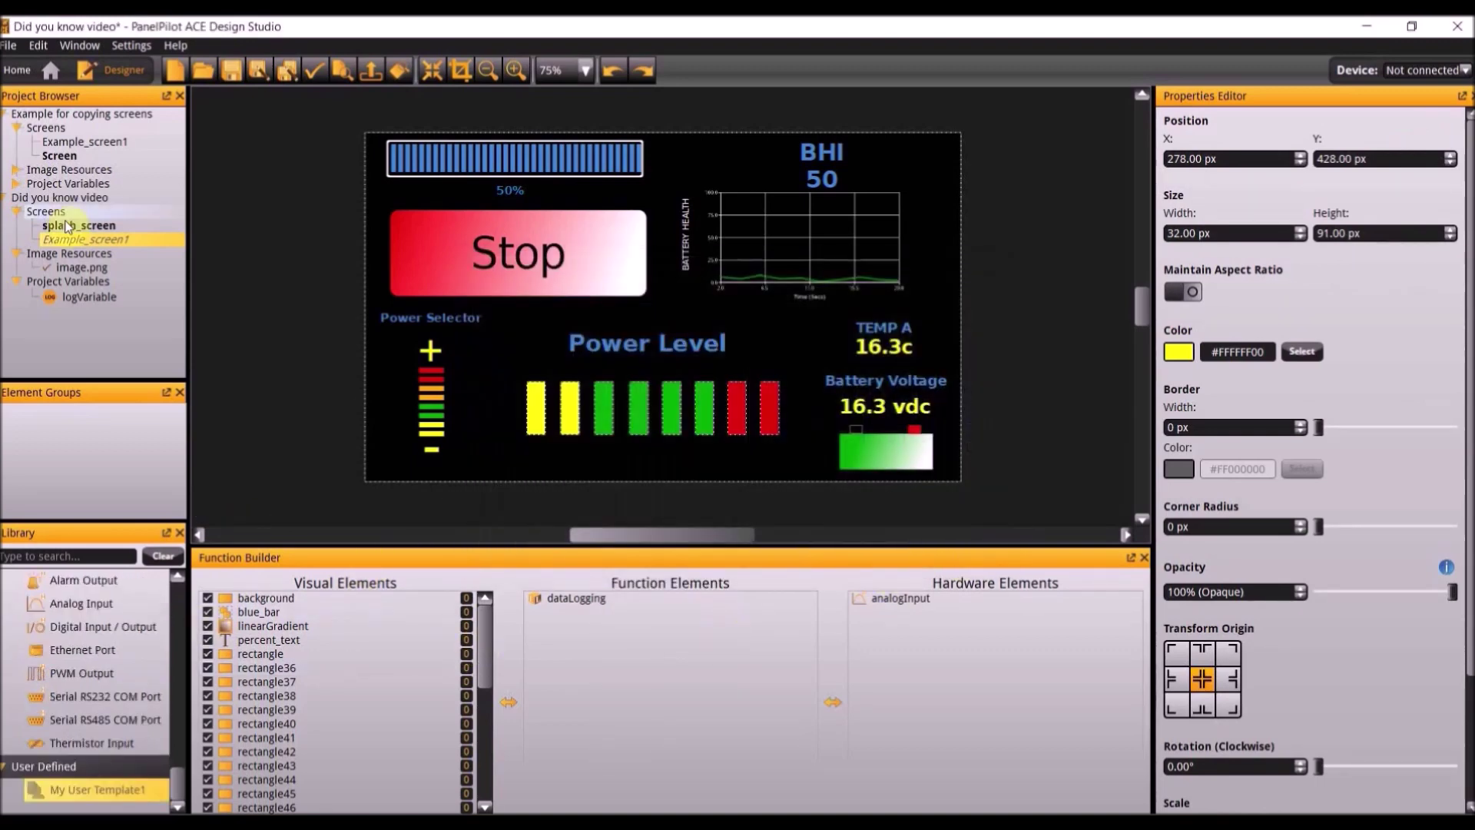
{"action": "left_click", "coordinate": [106, 781]}
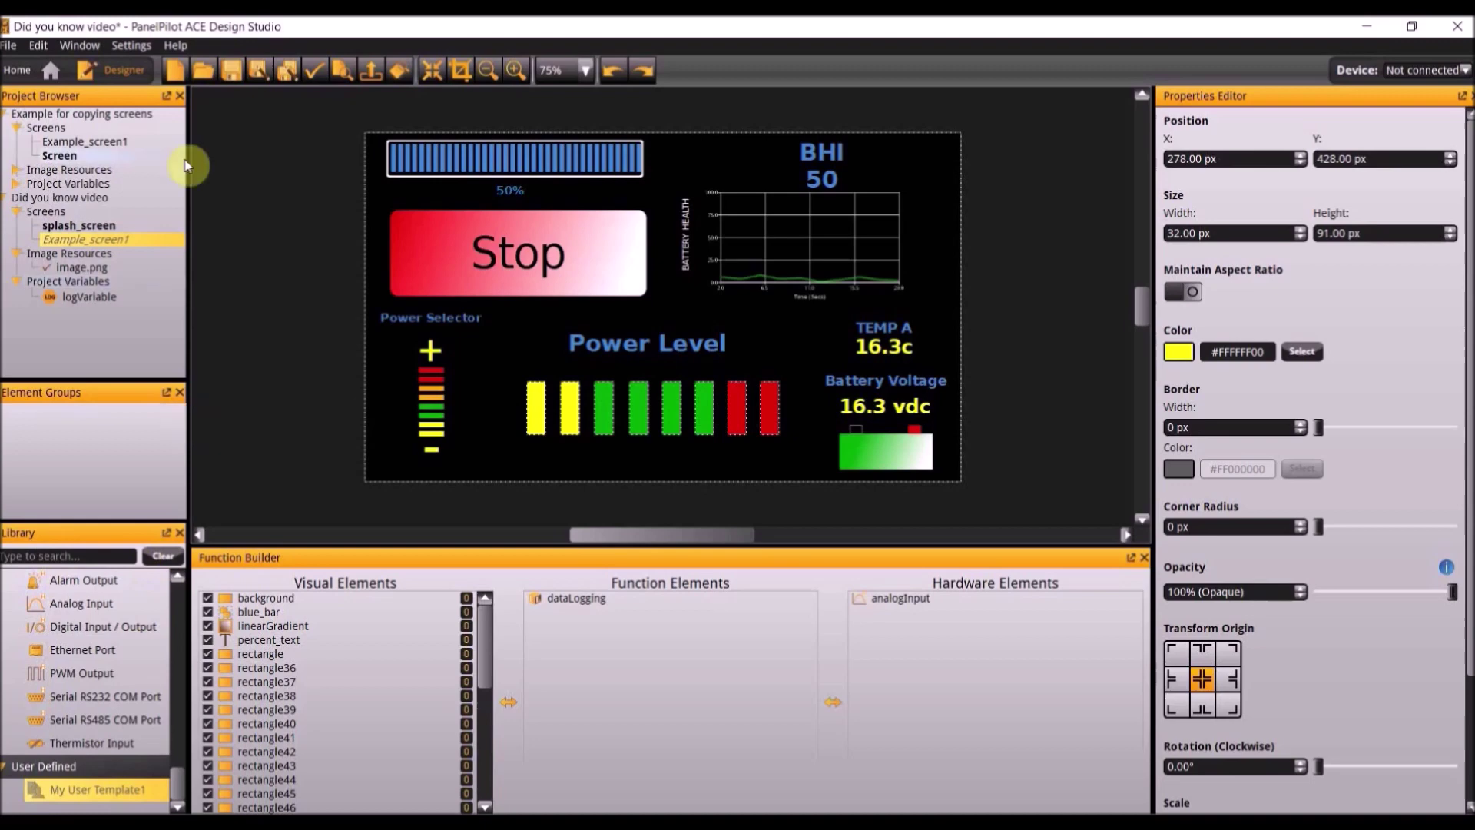
Add a new blank screen, place My User Template1's bars on it, then return to Example_screen1.
{"action": "left_click", "coordinate": [68, 213]}
{"action": "right_click", "coordinate": [68, 213]}
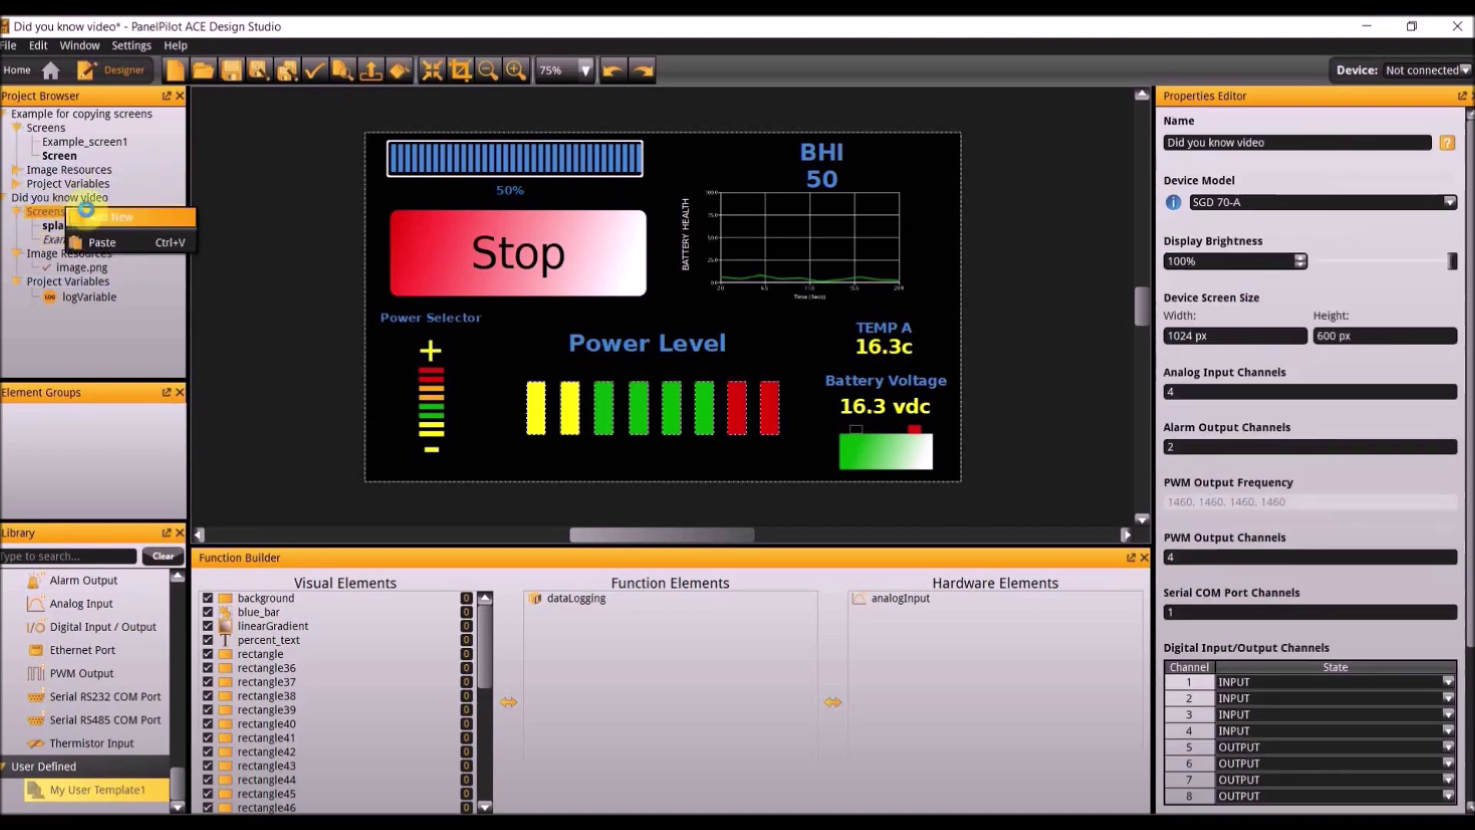
{"action": "left_click", "coordinate": [99, 220]}
{"action": "double_click", "coordinate": [81, 790]}
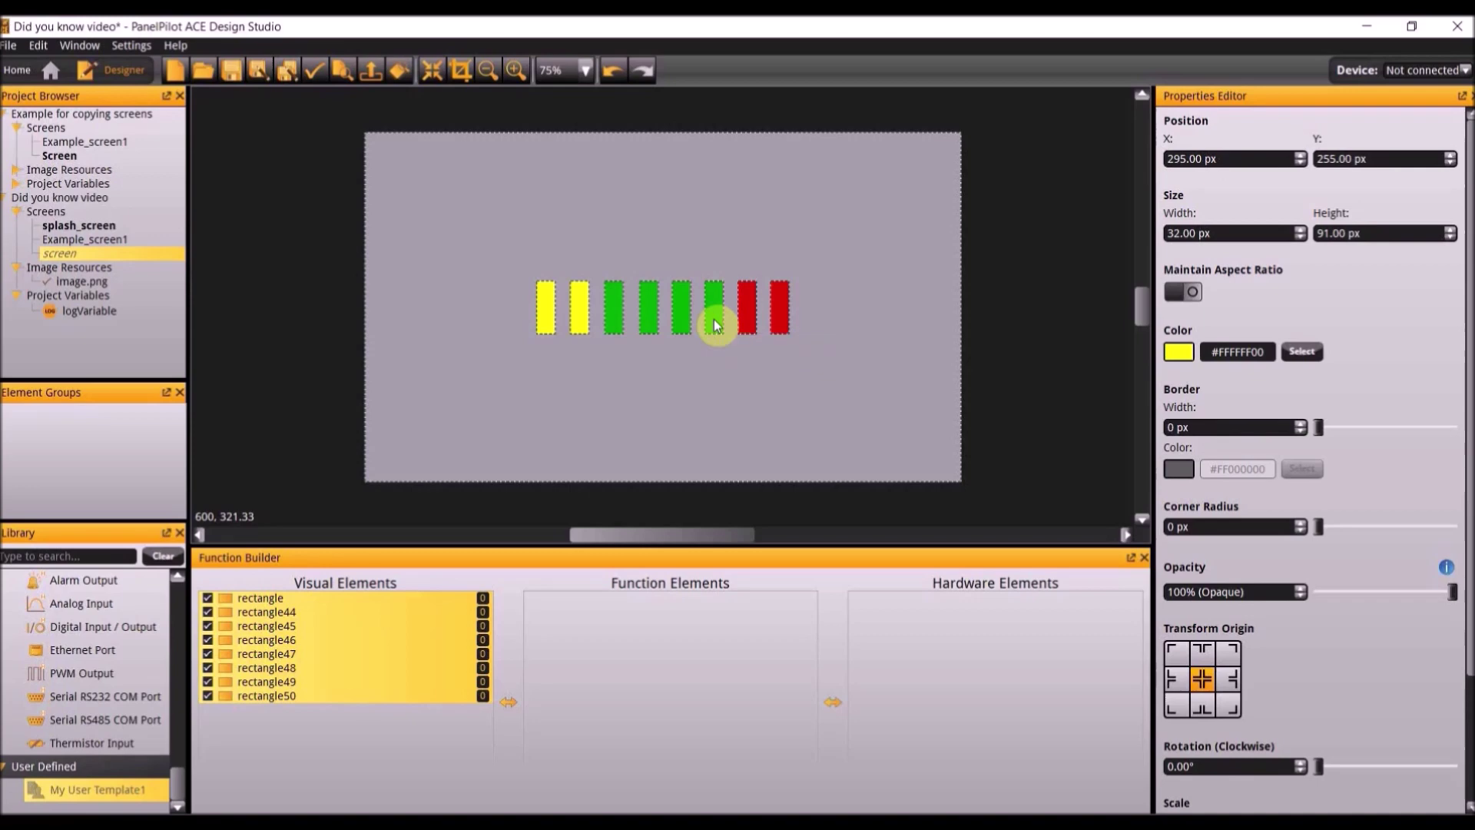
{"action": "left_click", "coordinate": [101, 241]}
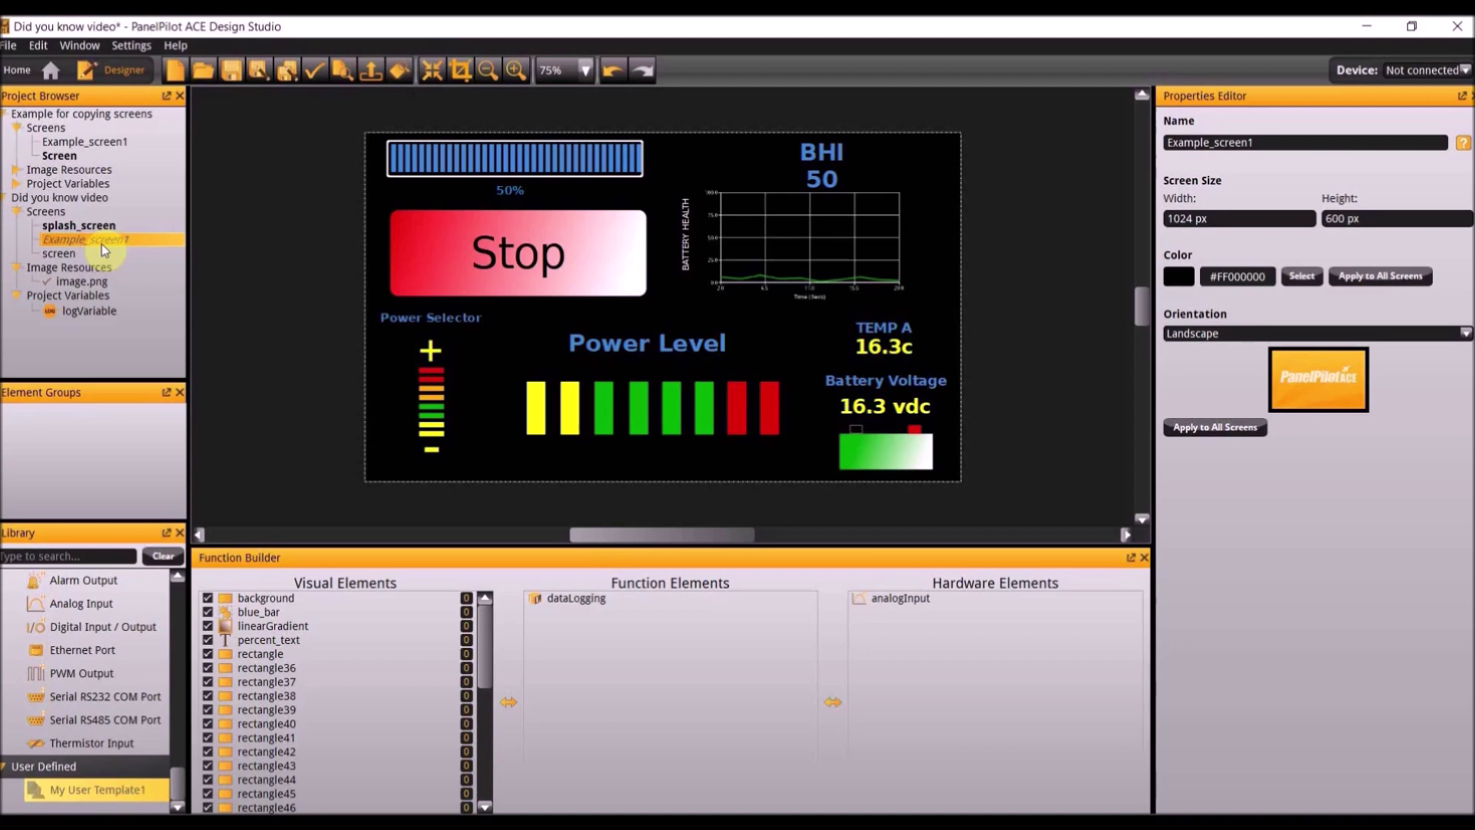
{"action": "left_click", "coordinate": [8, 47]}
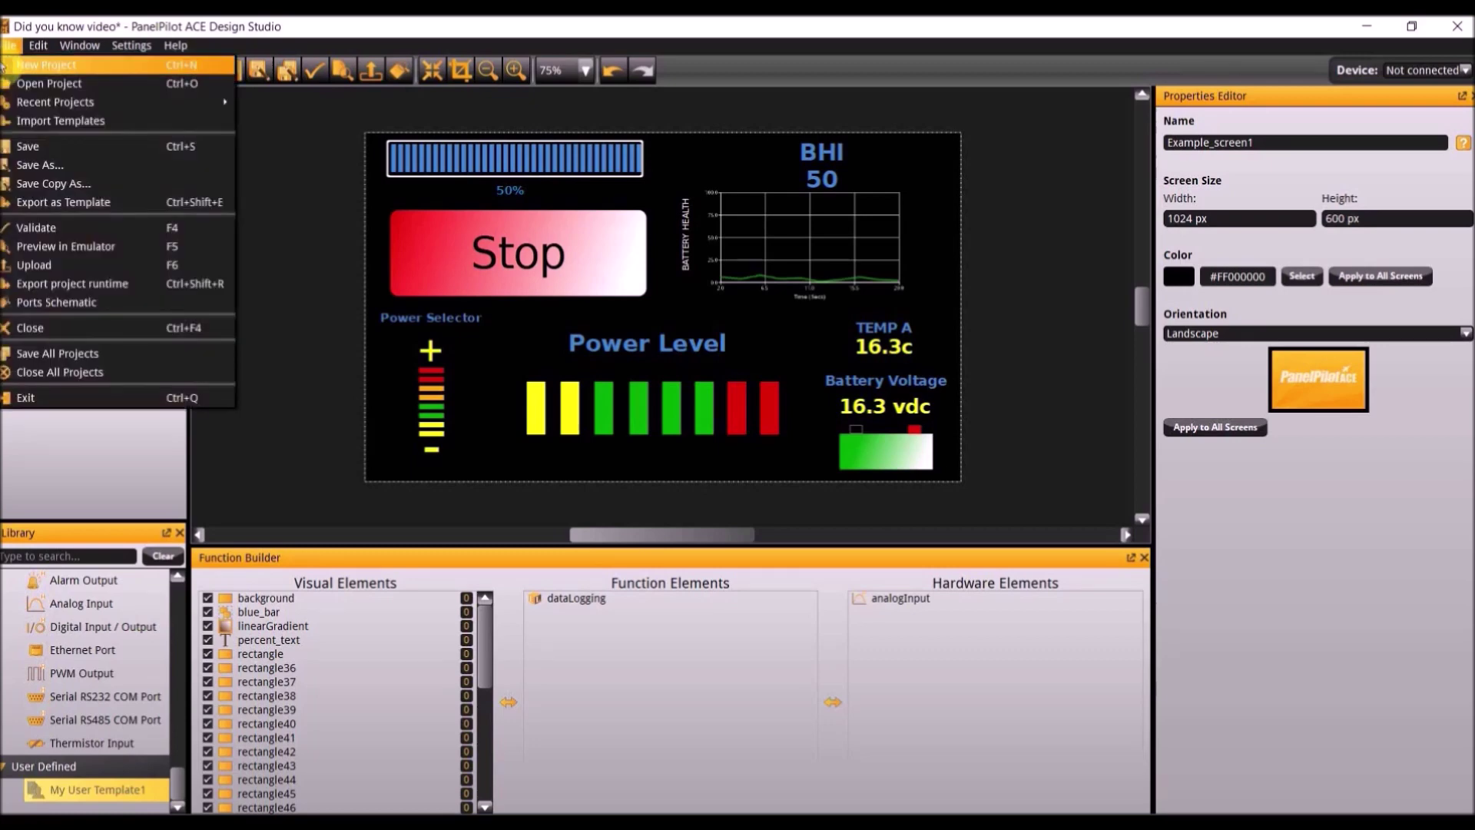
{"action": "left_click", "coordinate": [79, 306]}
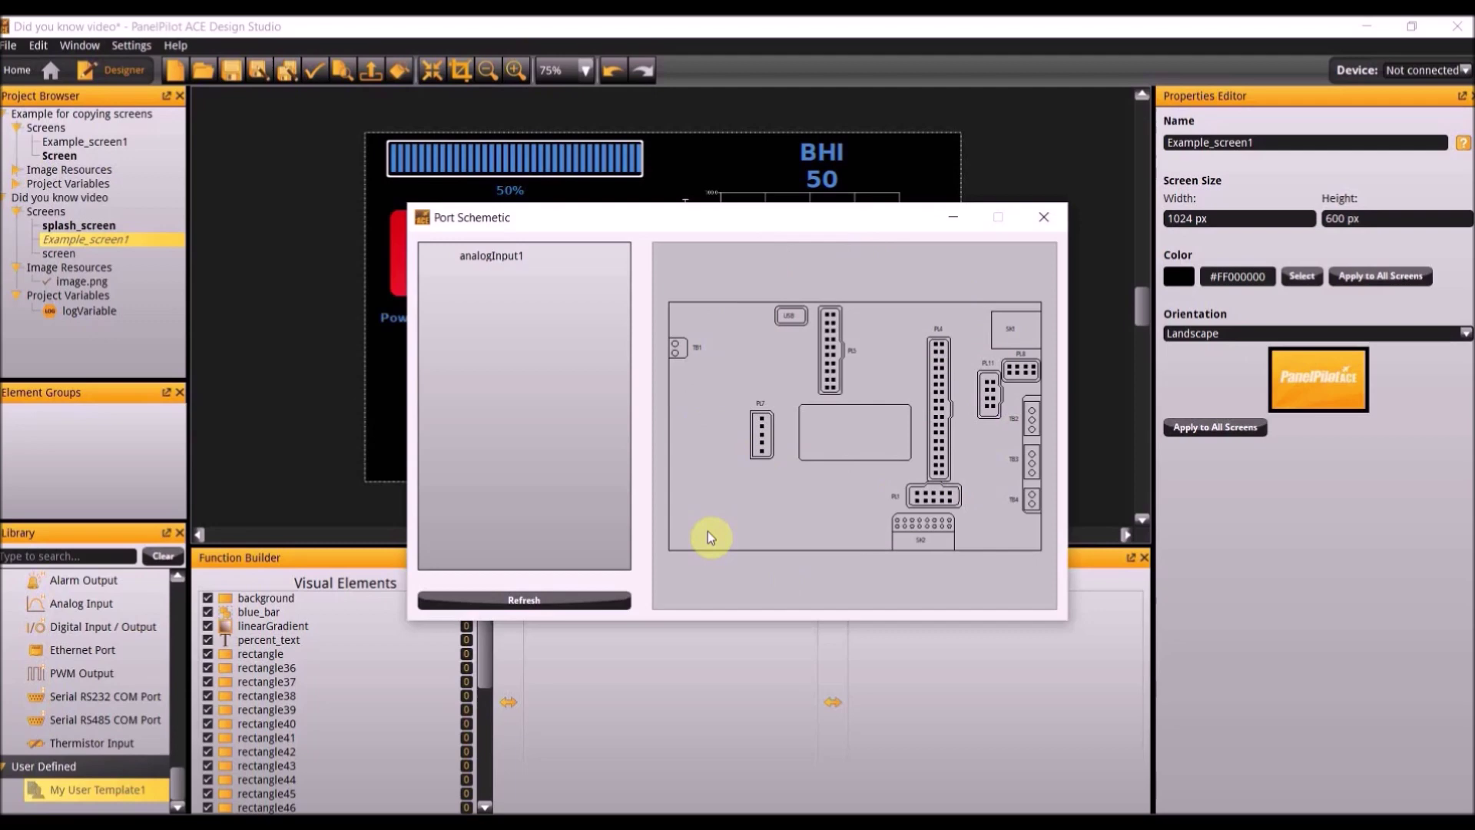
{"action": "left_click", "coordinate": [1059, 222]}
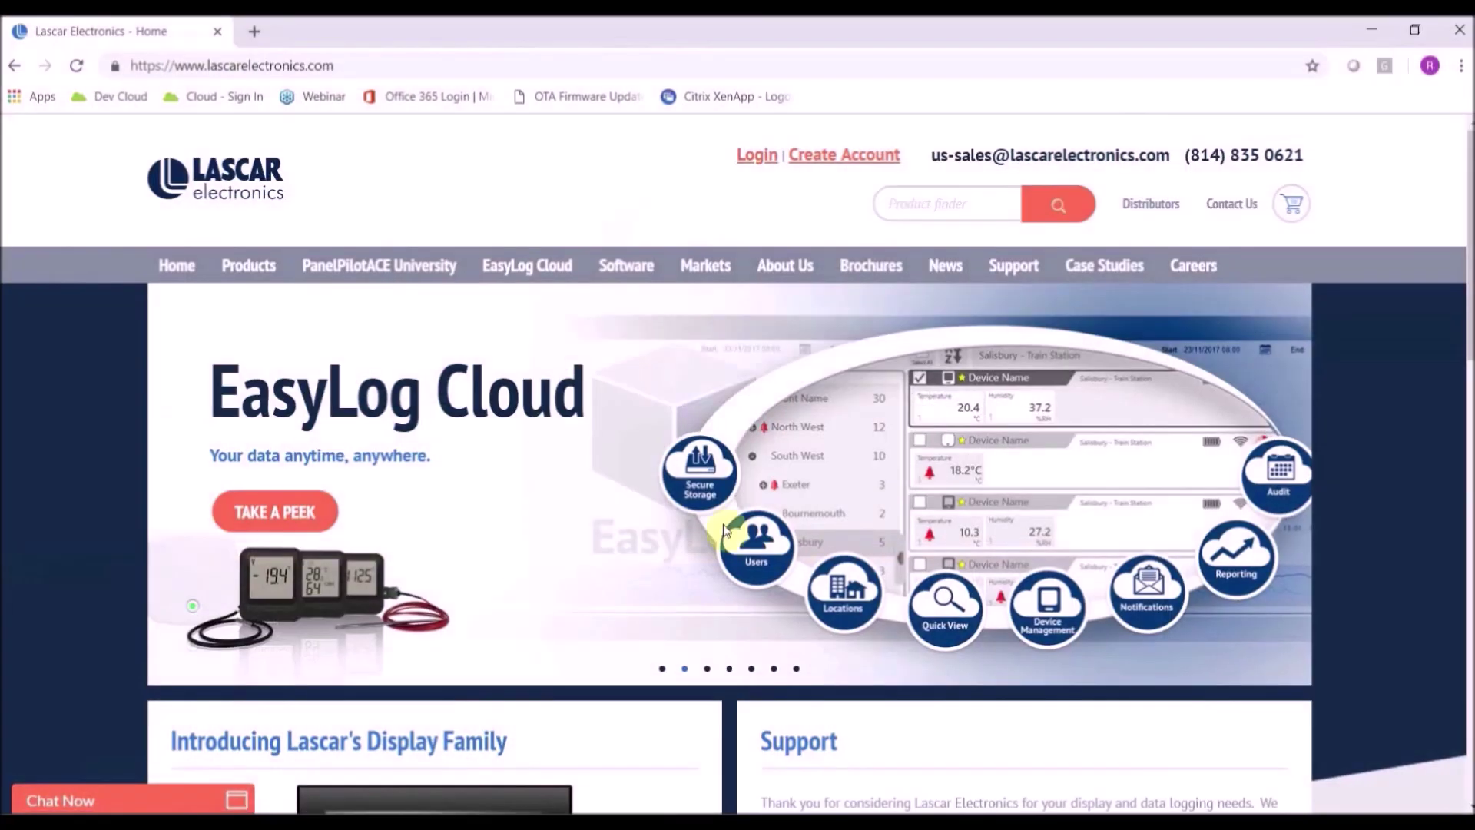
Search the product finder for the SGD 70-A, open its product page and scroll to Resources.
{"action": "left_click", "coordinate": [902, 215]}
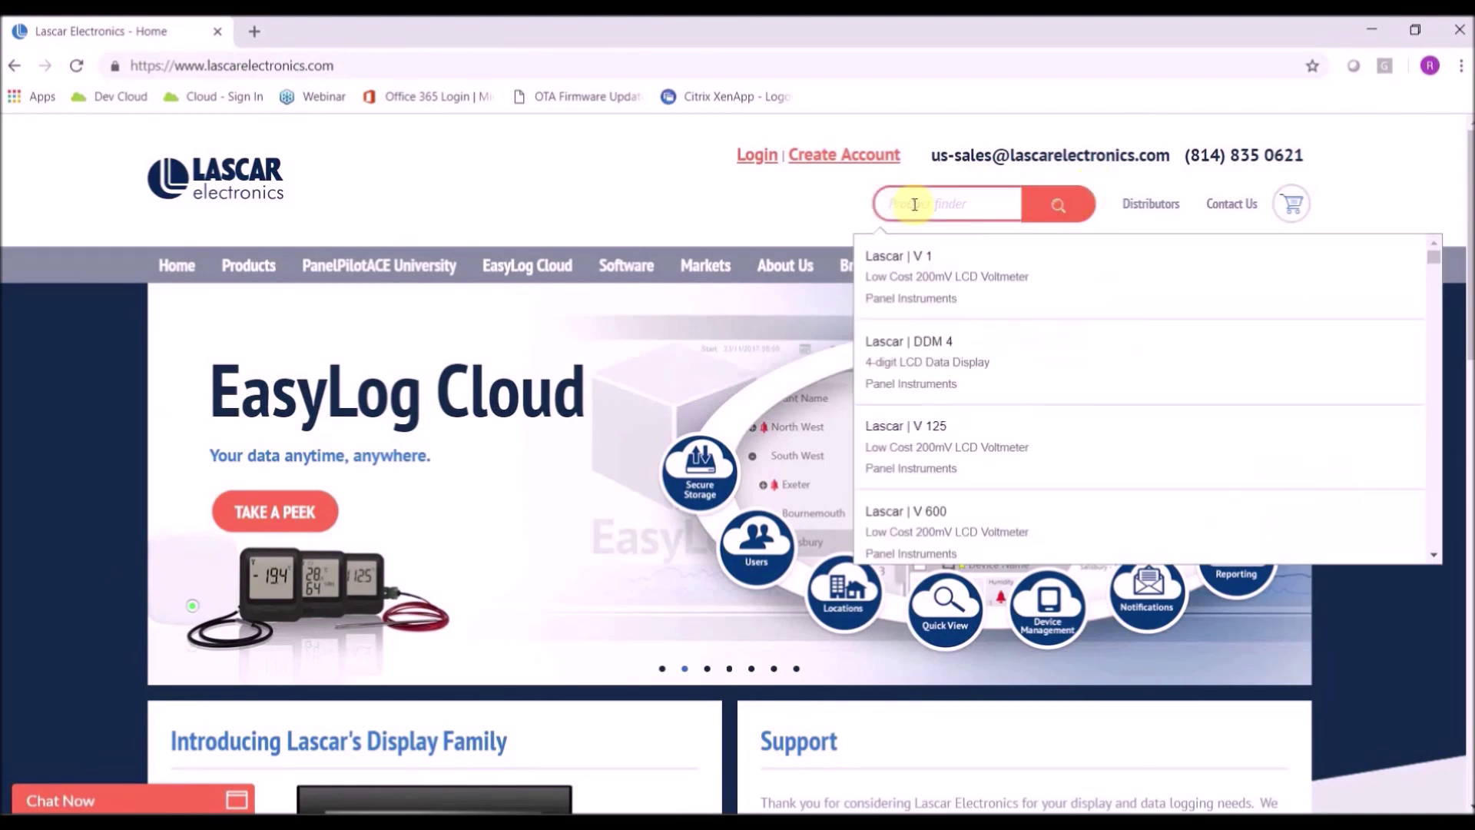
{"action": "type", "text": "sgd"}
{"action": "type", "text": " 10-a"}
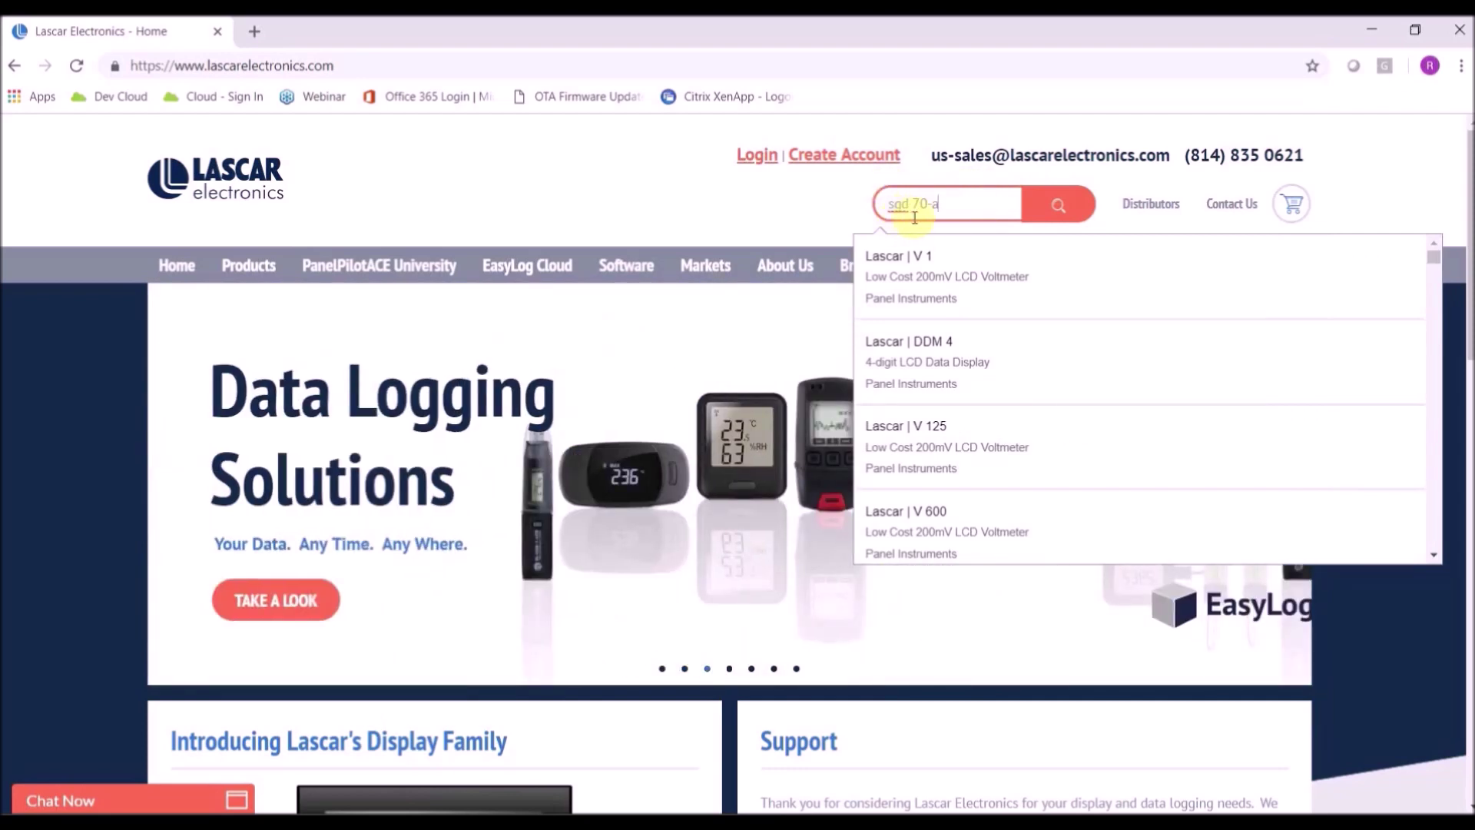
{"action": "scroll", "coordinate": [956, 404], "scroll_direction": "down", "scroll_amount": 2}
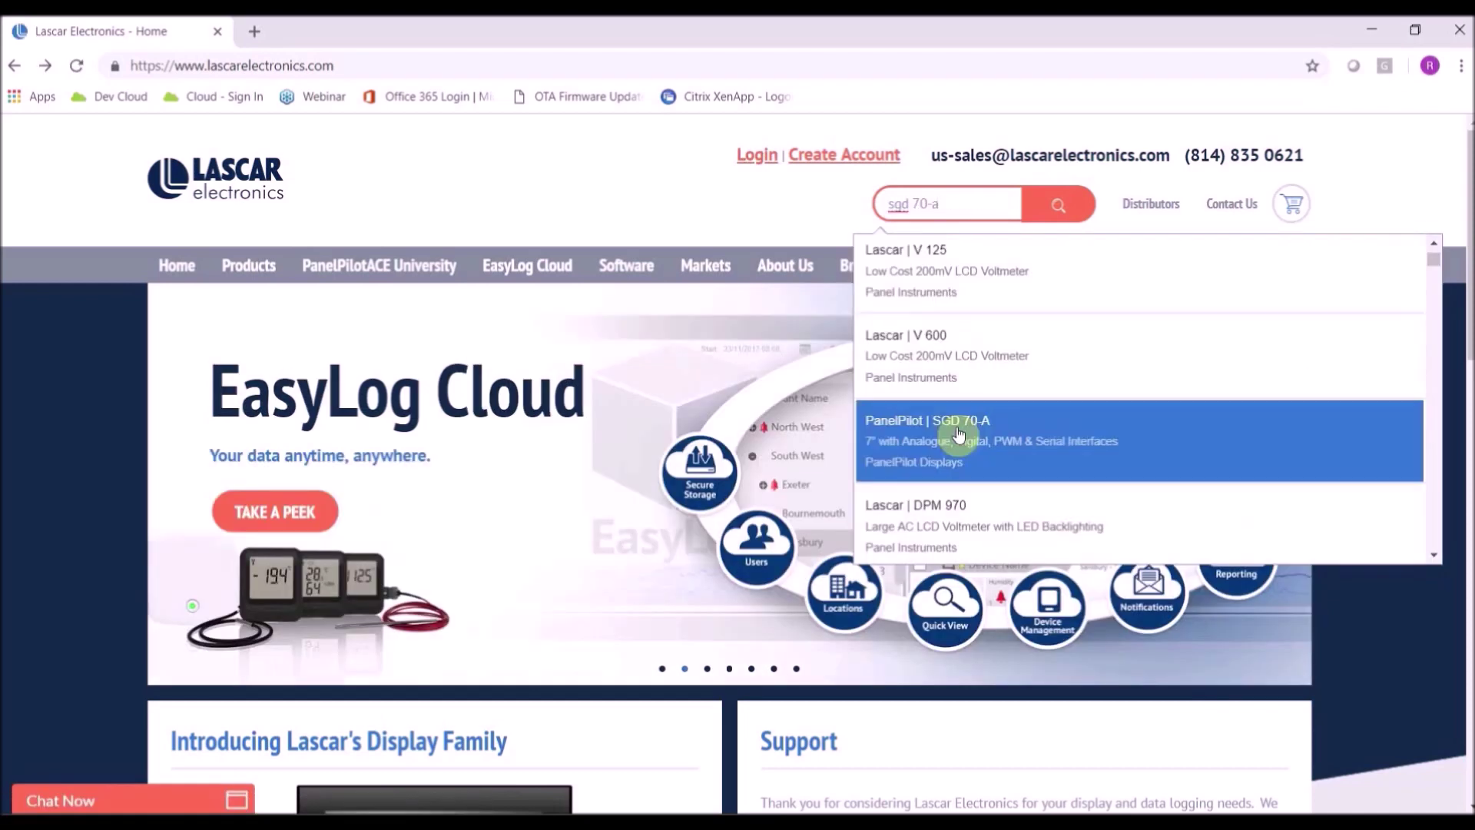
{"action": "left_click", "coordinate": [958, 434]}
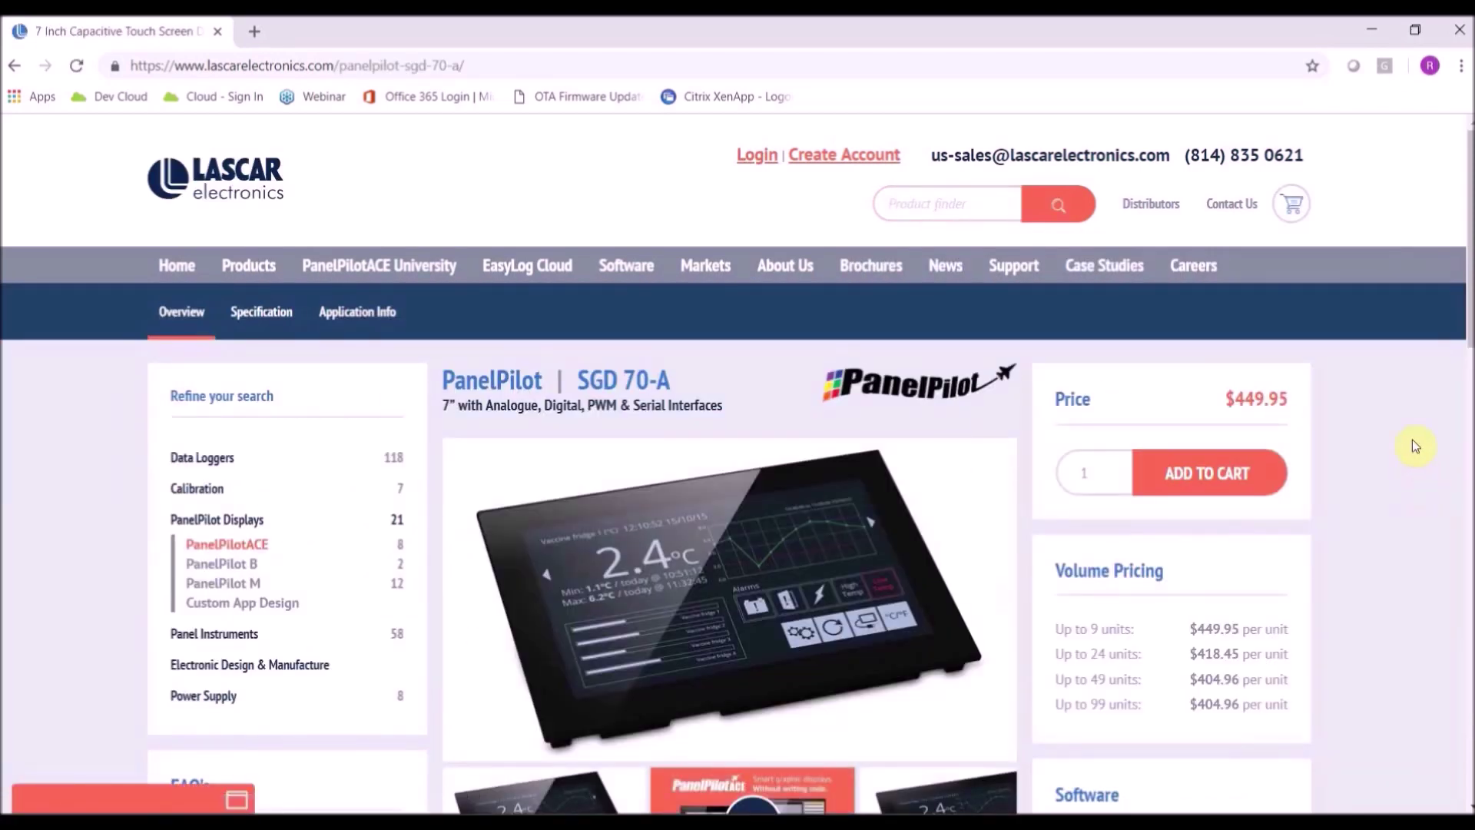
{"action": "scroll", "coordinate": [1412, 446], "scroll_direction": "down", "scroll_amount": 3}
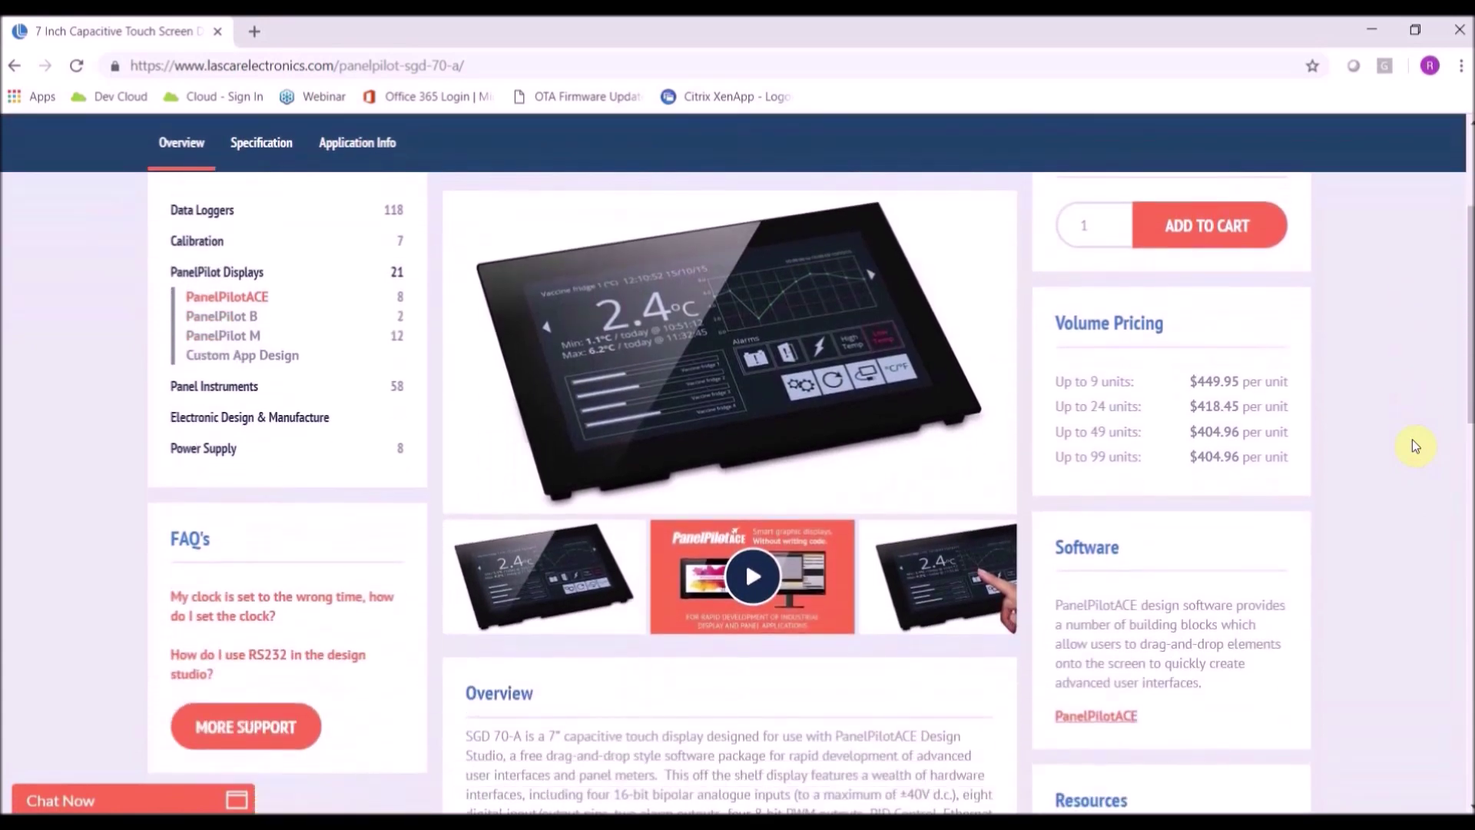
{"action": "scroll", "coordinate": [1412, 446], "scroll_direction": "down", "scroll_amount": 5}
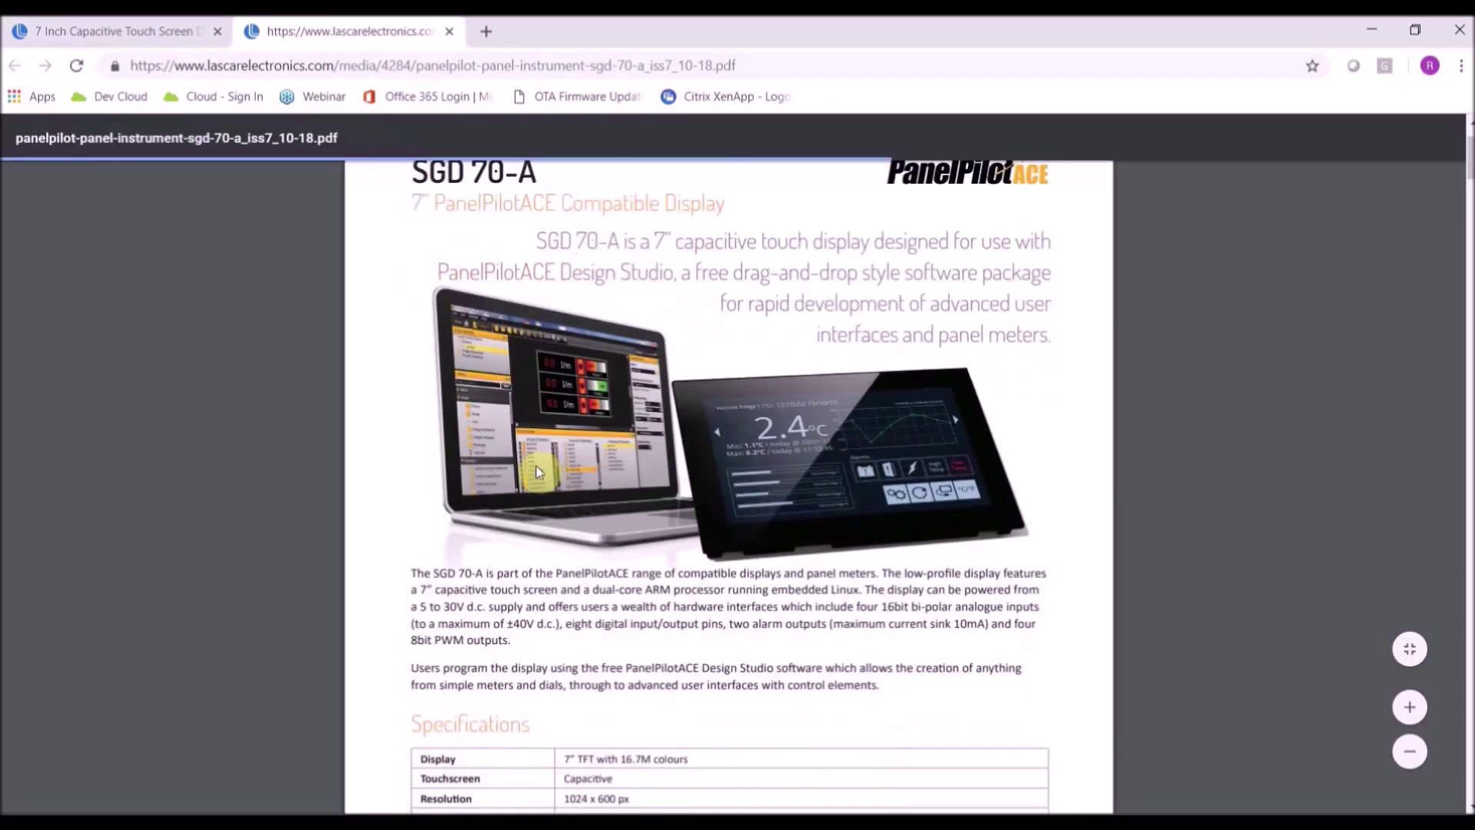
Scroll through the SGD 70-A datasheet down to the Driving an Alarm Output diagrams.
{"action": "scroll", "coordinate": [539, 472], "scroll_direction": "down", "scroll_amount": 20}
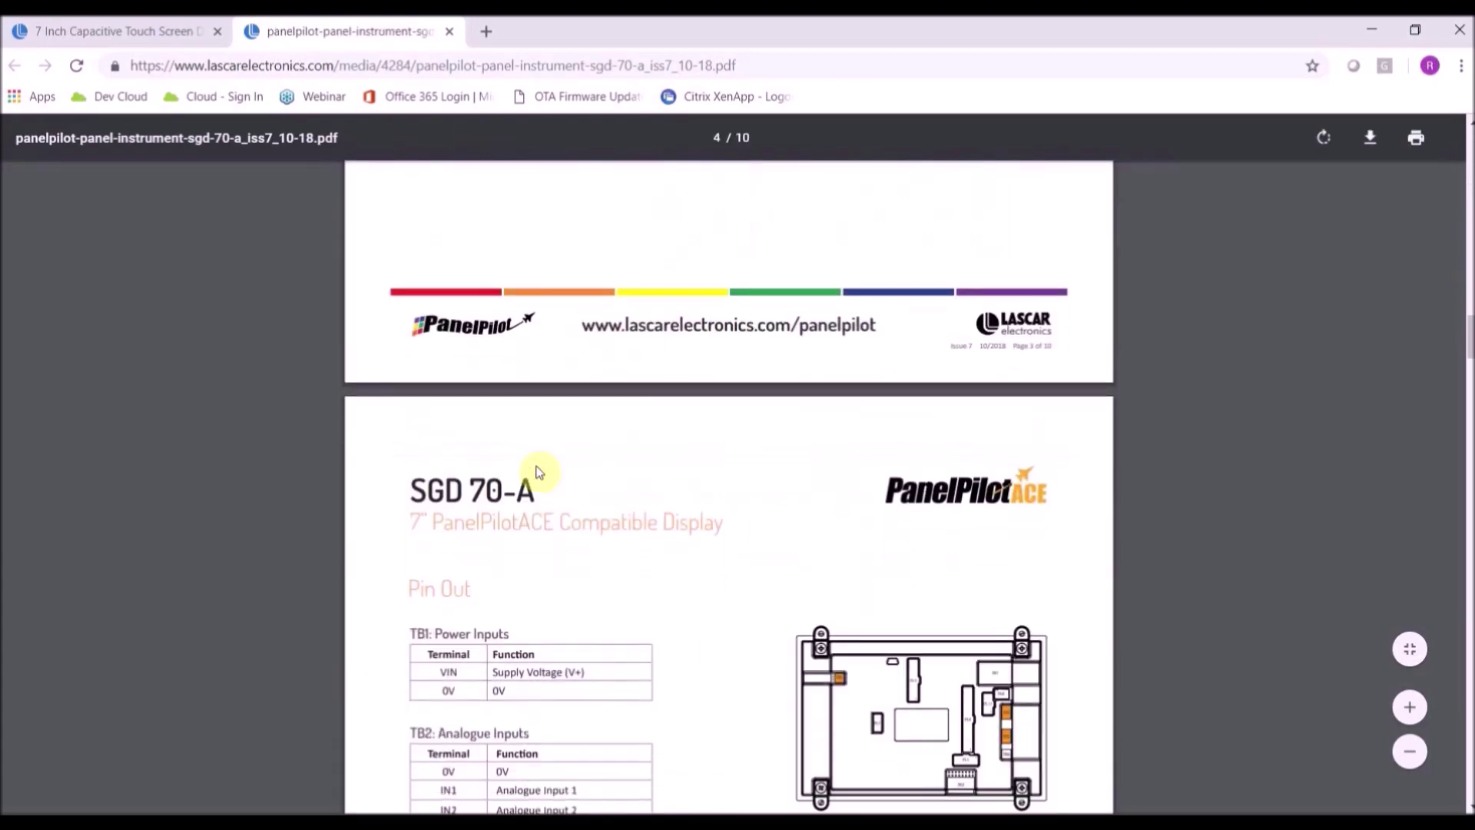
{"action": "scroll", "coordinate": [540, 472], "scroll_direction": "up", "scroll_amount": 4}
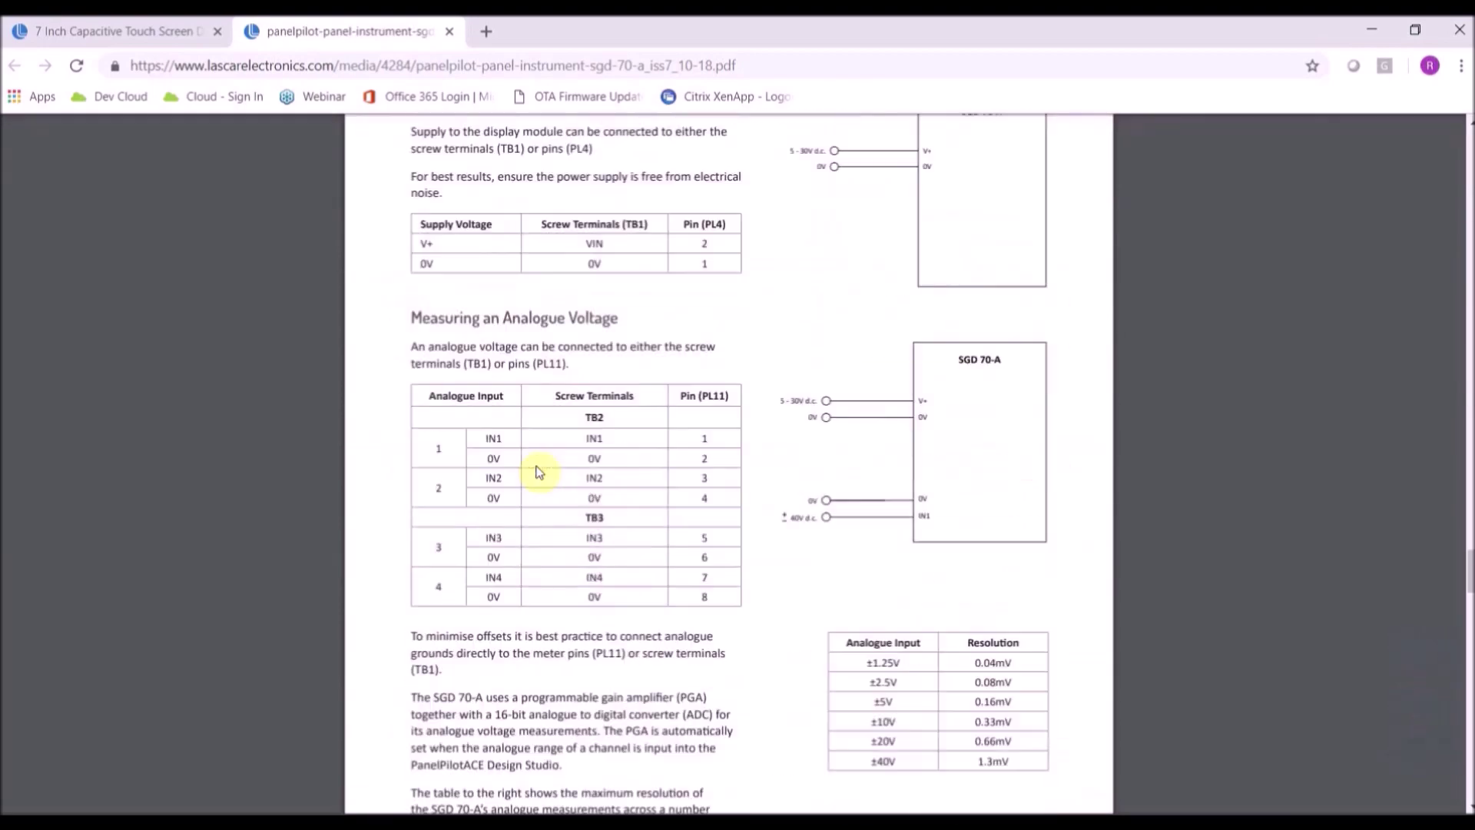
{"action": "scroll", "coordinate": [539, 471], "scroll_direction": "down", "scroll_amount": 11}
{"action": "scroll", "coordinate": [537, 472], "scroll_direction": "down", "scroll_amount": 4}
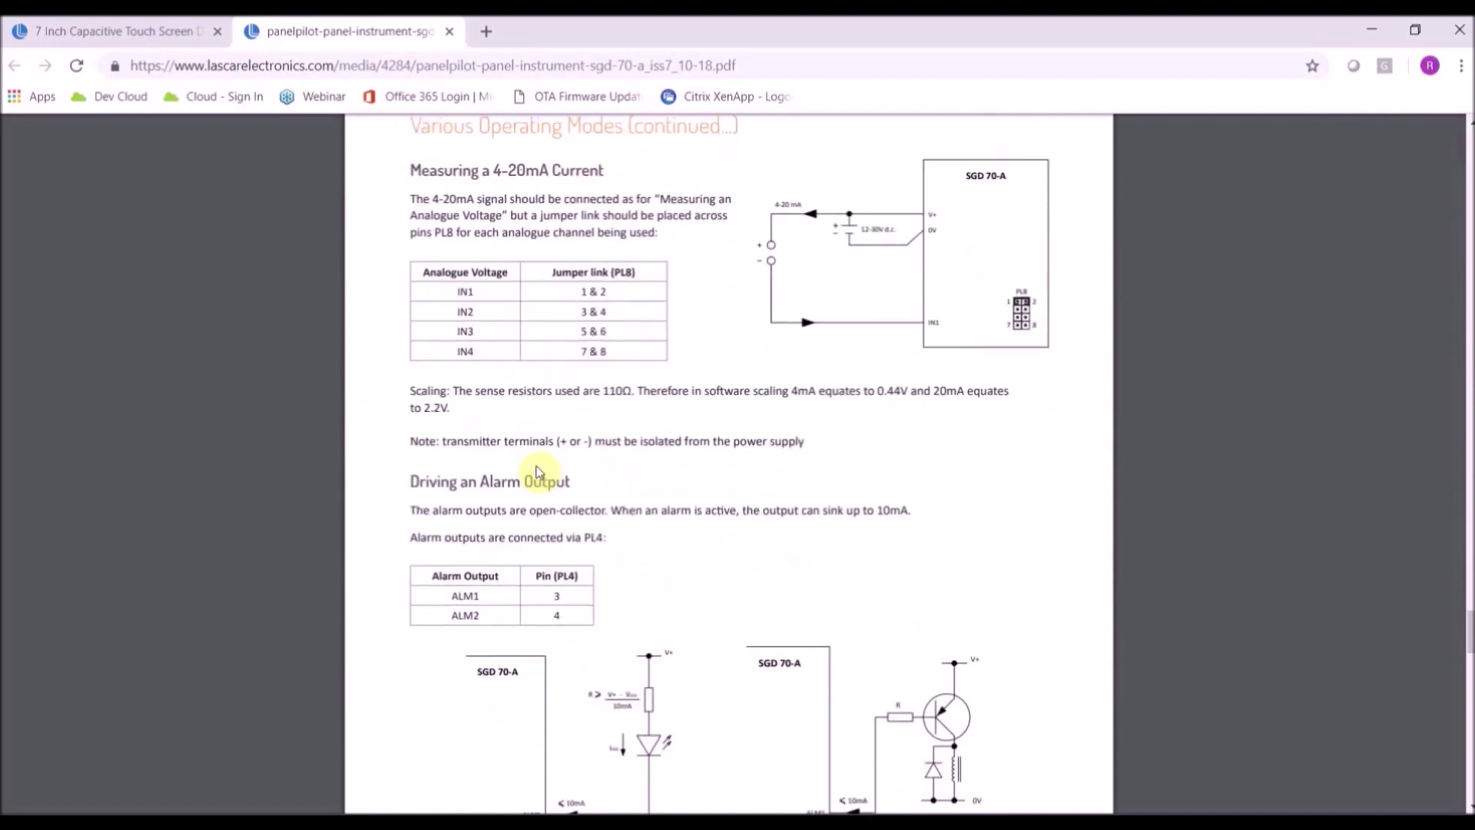
{"action": "scroll", "coordinate": [539, 472], "scroll_direction": "down", "scroll_amount": 1}
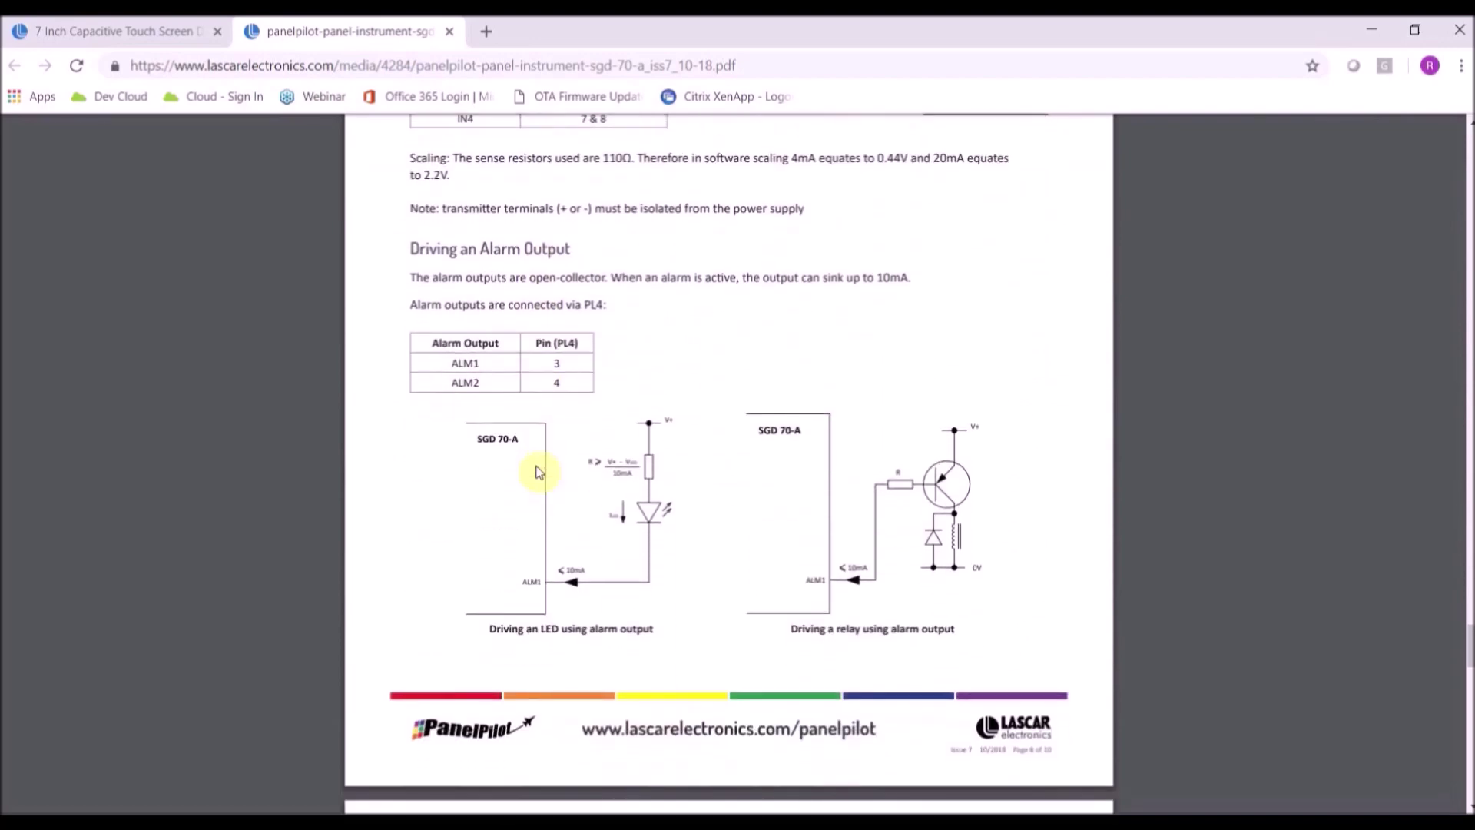